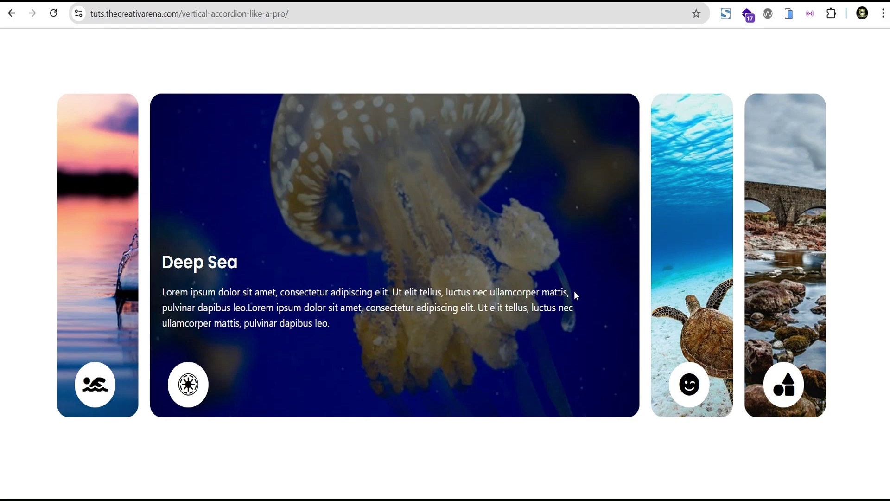
Examine the finished accordion on desktop by expanding the turtle, bridge and ocean panels in turn.
{"action": "left_click", "coordinate": [688, 201]}
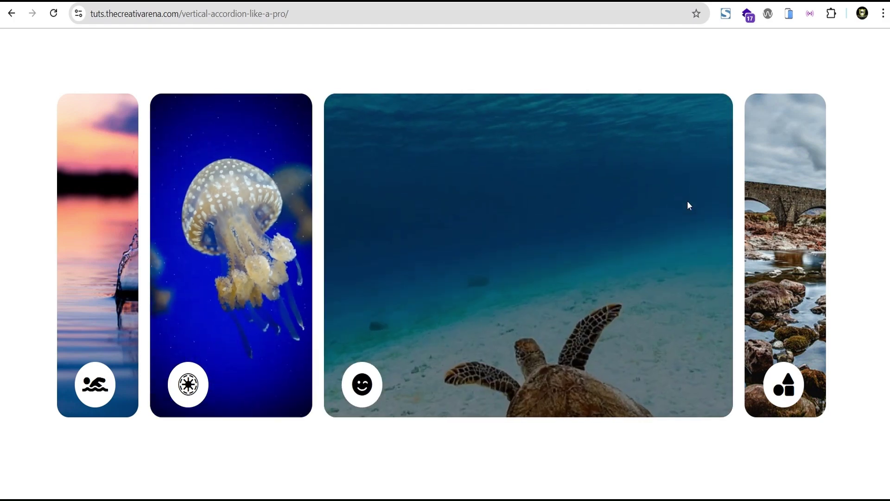
{"action": "left_click", "coordinate": [765, 211]}
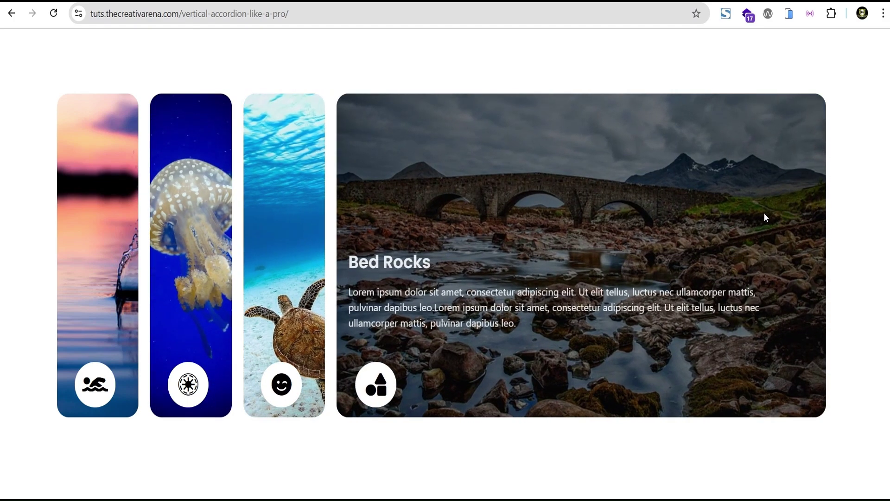
{"action": "double_click", "coordinate": [387, 262]}
{"action": "left_click", "coordinate": [432, 291]}
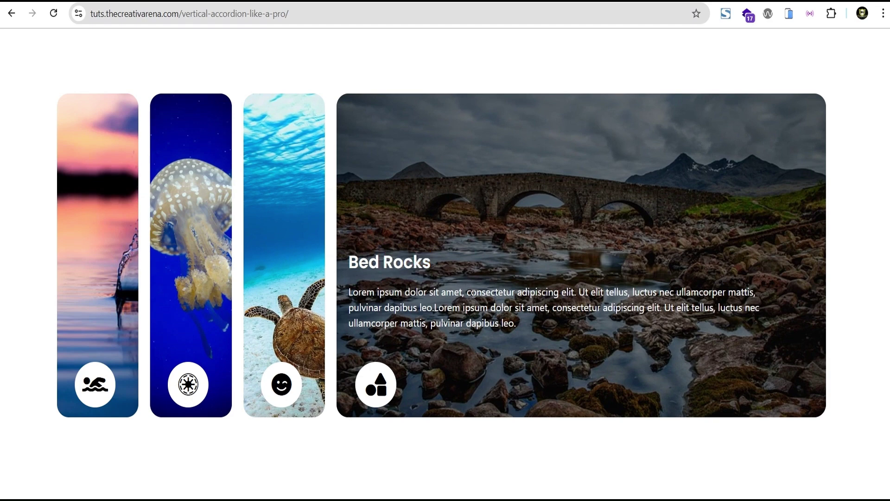
{"action": "left_click", "coordinate": [107, 266]}
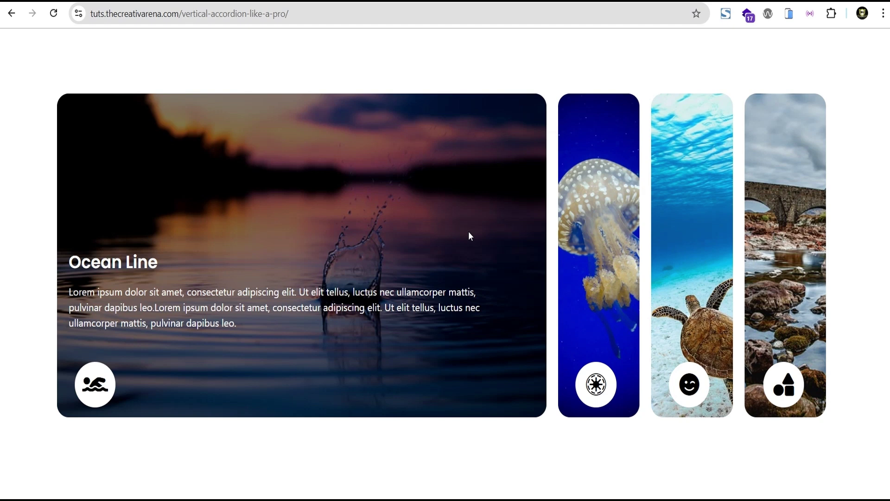
Preview the accordion page in the tablet simulator and expand each of its stacked panels.
{"action": "left_click", "coordinate": [788, 14]}
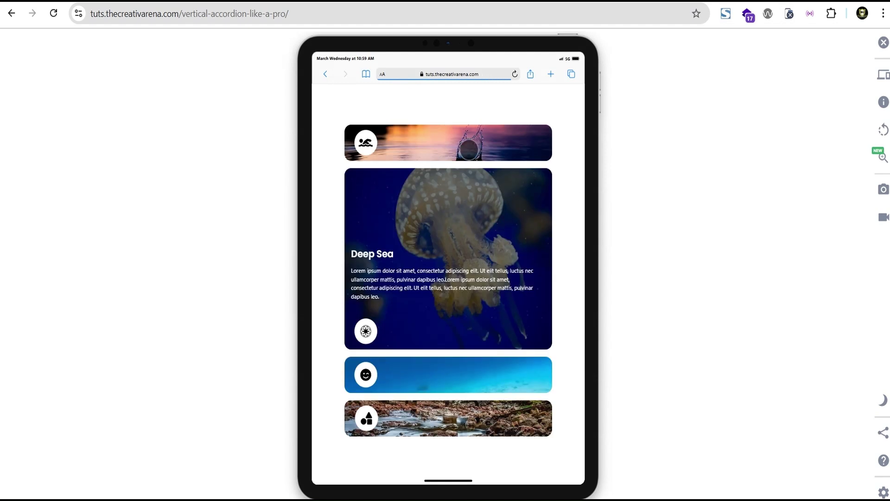
{"action": "left_click", "coordinate": [469, 149]}
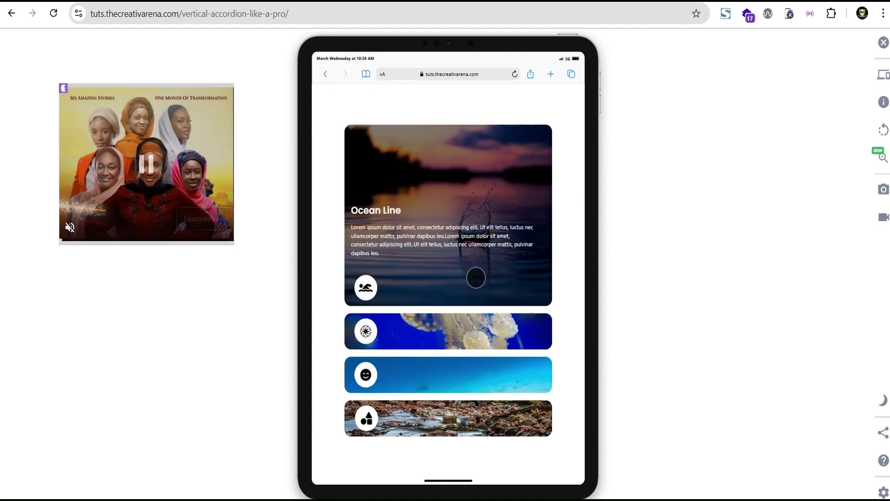
{"action": "left_click", "coordinate": [438, 335]}
{"action": "left_click", "coordinate": [438, 390]}
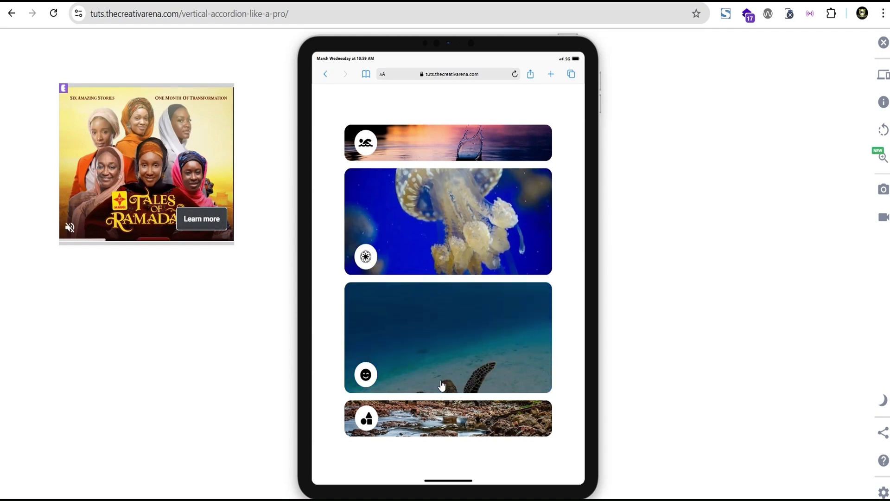
{"action": "left_click", "coordinate": [450, 423]}
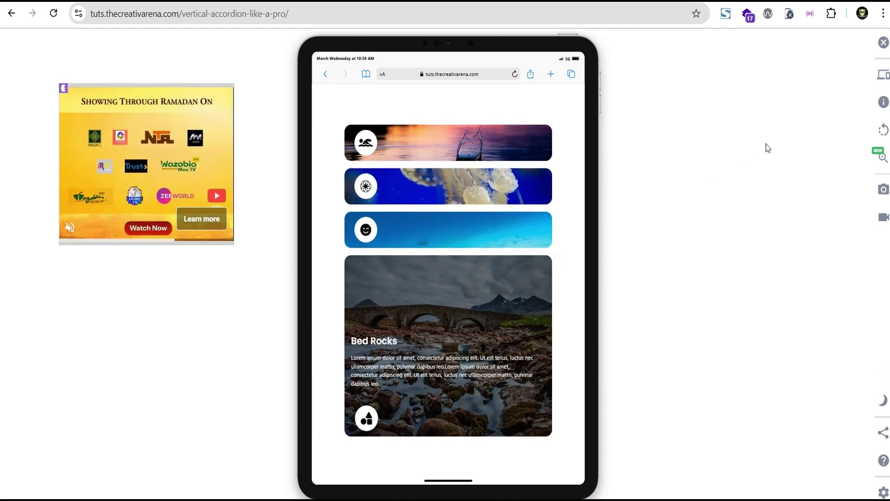
Switch the device preview to iPhone 11 PRO MAX, expand each accordion panel, and close the simulator.
{"action": "left_click", "coordinate": [882, 75]}
{"action": "scroll", "coordinate": [716, 316], "scroll_direction": "down", "scroll_amount": 1}
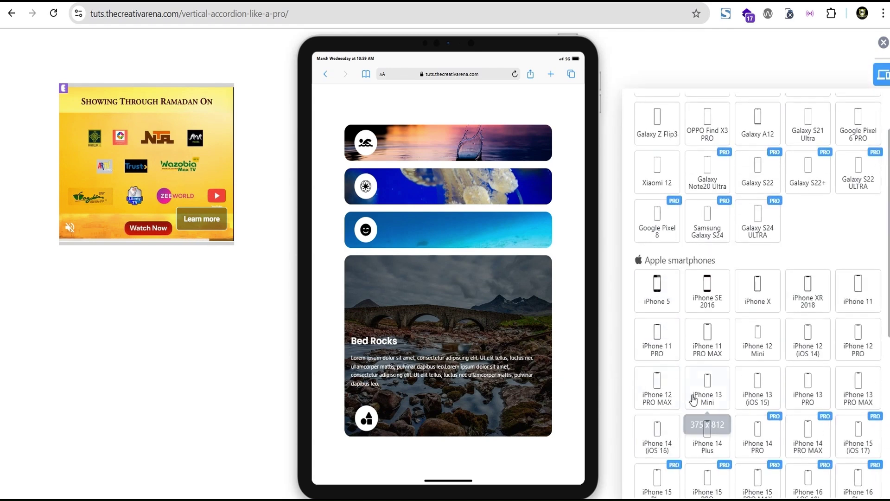
{"action": "left_click", "coordinate": [707, 343]}
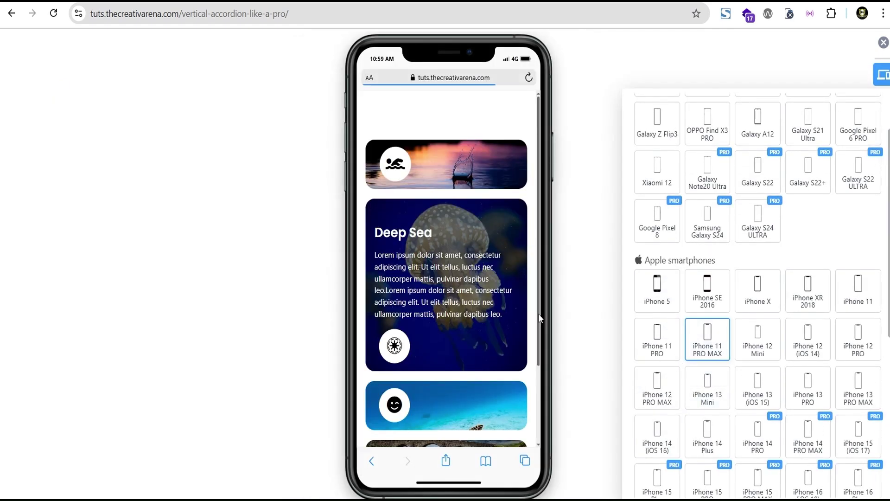
{"action": "scroll", "coordinate": [494, 292], "scroll_direction": "down", "scroll_amount": 1}
{"action": "left_click", "coordinate": [459, 360]}
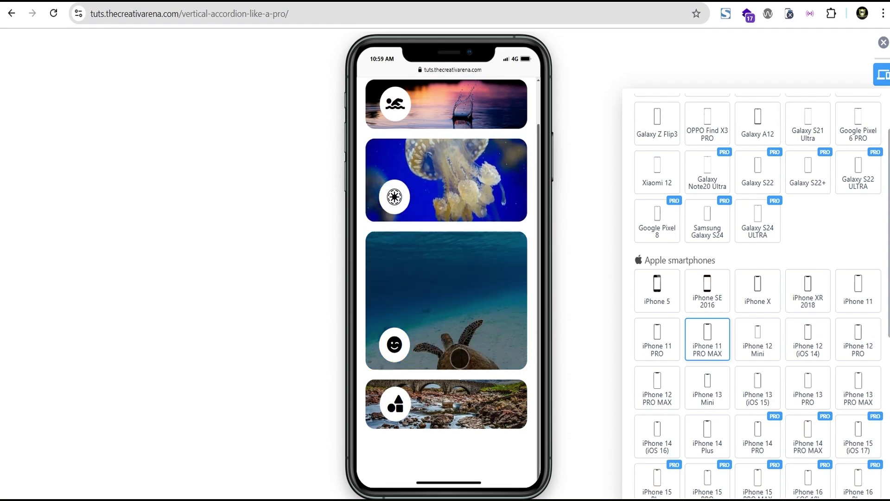
{"action": "left_click", "coordinate": [456, 413]}
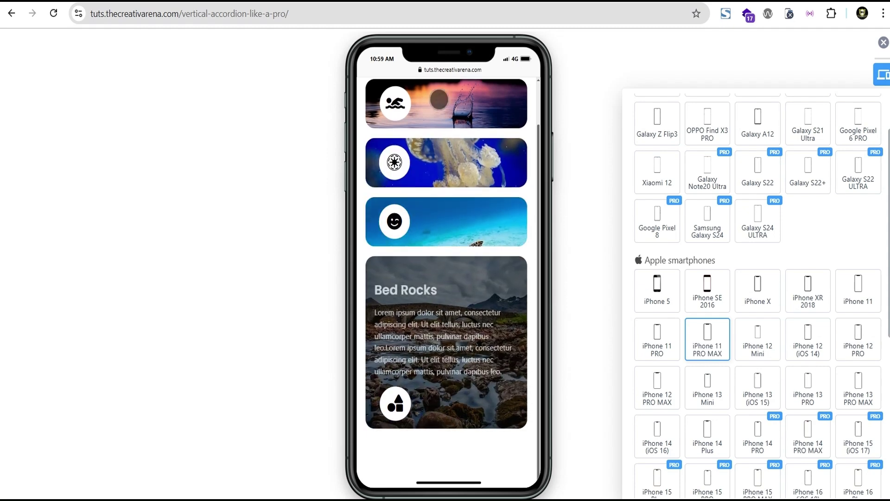
{"action": "left_click", "coordinate": [435, 107]}
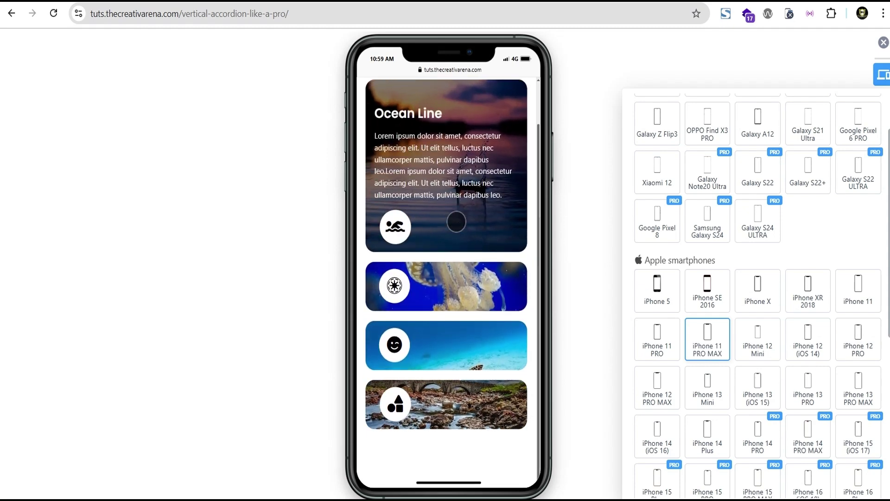
{"action": "left_click", "coordinate": [452, 290]}
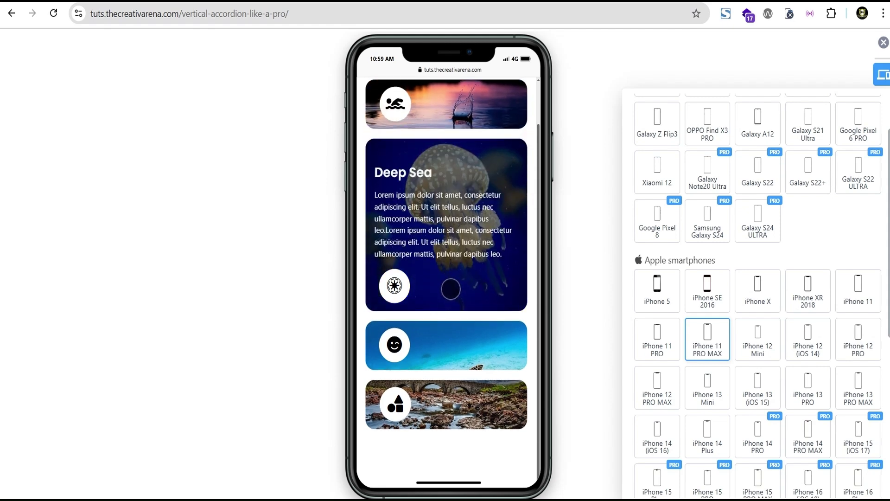
{"action": "left_click", "coordinate": [452, 347]}
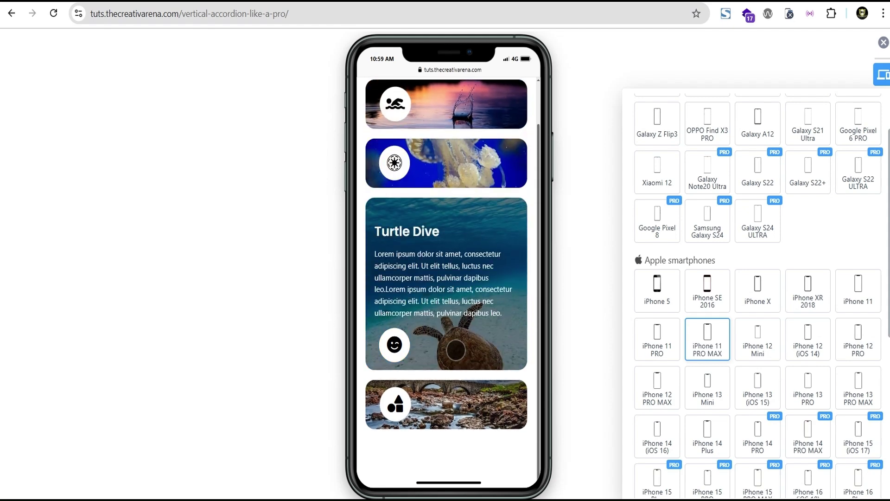
{"action": "left_click", "coordinate": [444, 404]}
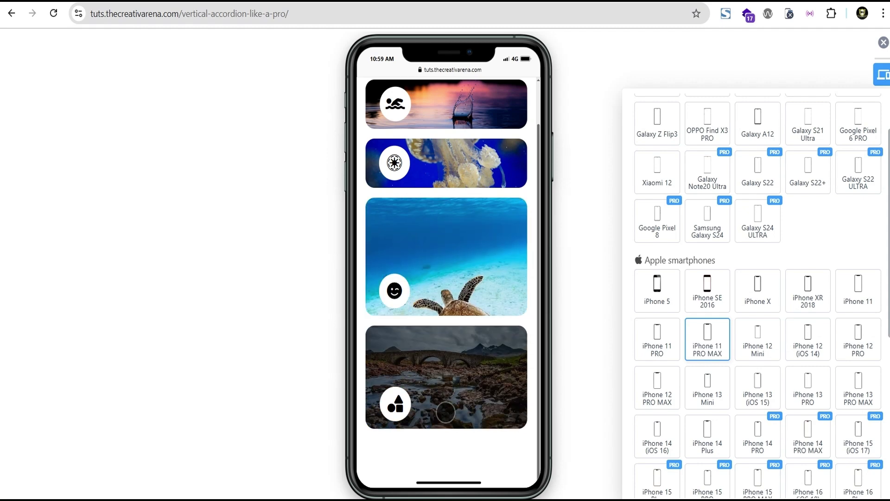
{"action": "left_click", "coordinate": [883, 45]}
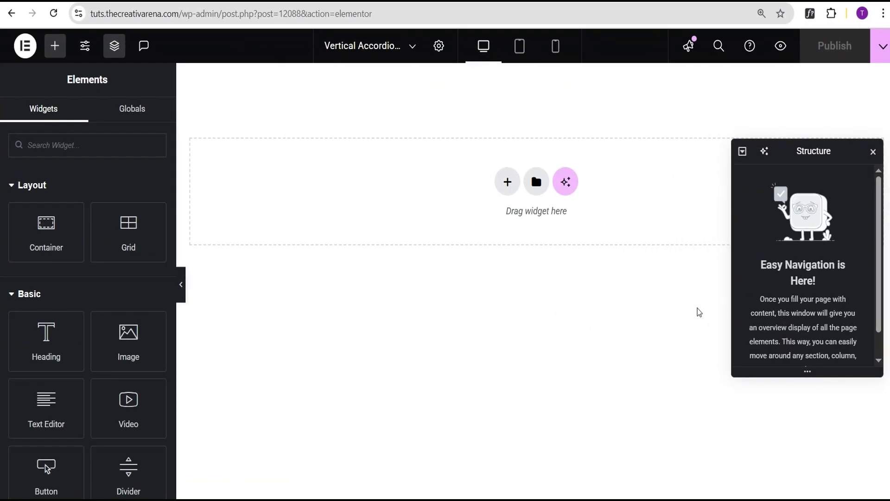
Add a single flexbox container with row direction and set its content width to Full Width.
{"action": "left_click", "coordinate": [507, 181]}
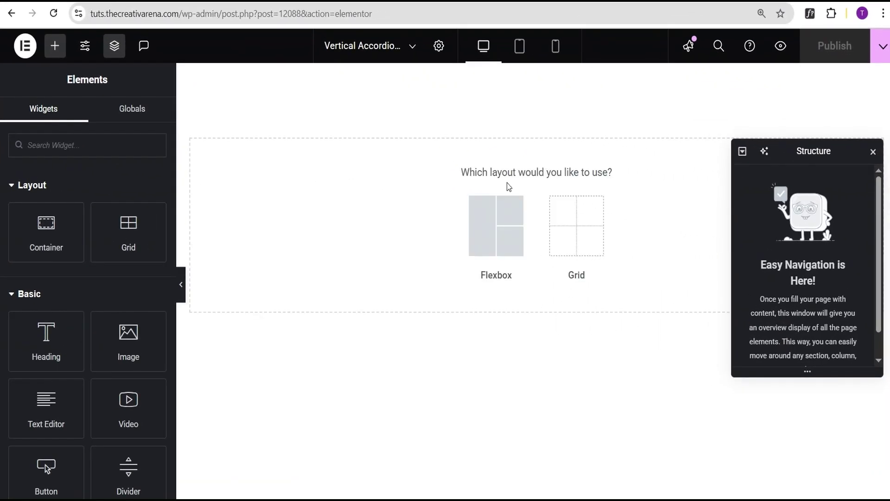
{"action": "left_click", "coordinate": [500, 224]}
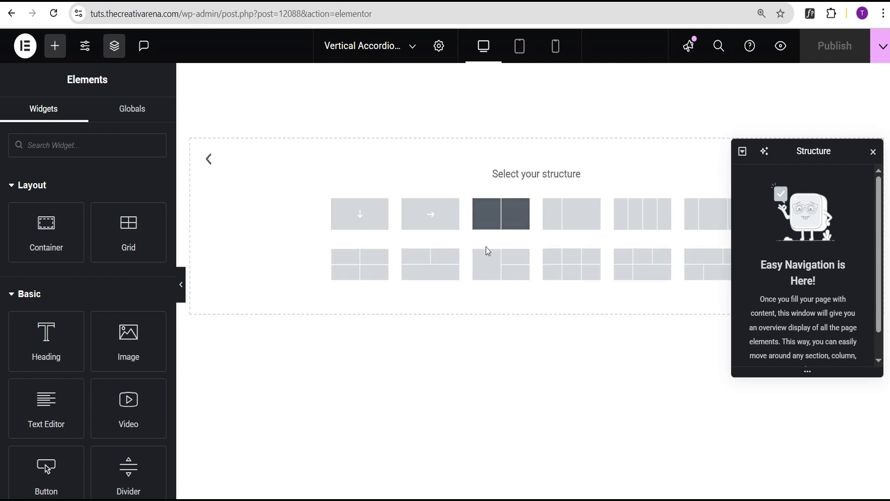
{"action": "left_click", "coordinate": [441, 224]}
{"action": "left_click", "coordinate": [107, 241]}
{"action": "left_click", "coordinate": [107, 275]}
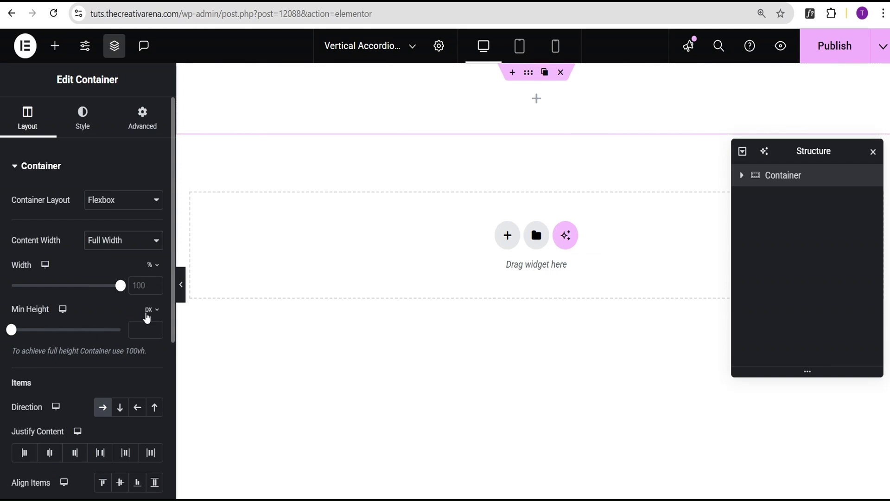
Set the container's minimum height to 100 vh and justify its content to Center.
{"action": "left_click", "coordinate": [149, 310]}
{"action": "left_click", "coordinate": [148, 373]}
{"action": "left_click_drag", "start_coordinate": [13, 333], "coordinate": [120, 330]}
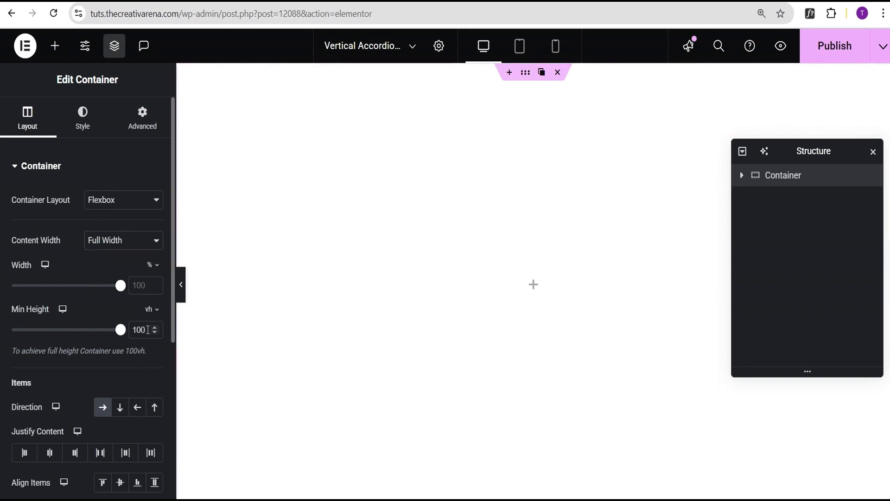
{"action": "scroll", "coordinate": [54, 377], "scroll_direction": "down", "scroll_amount": 2}
{"action": "left_click", "coordinate": [49, 387]}
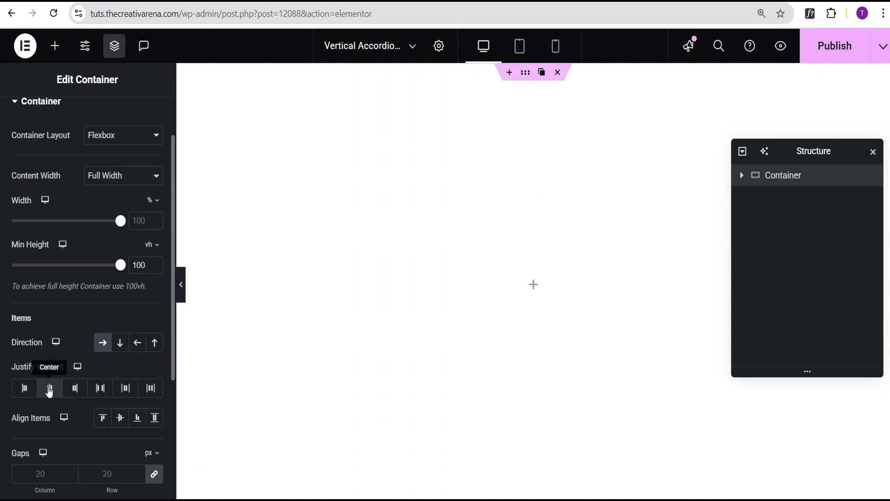
{"action": "scroll", "coordinate": [92, 318], "scroll_direction": "up", "scroll_amount": 2}
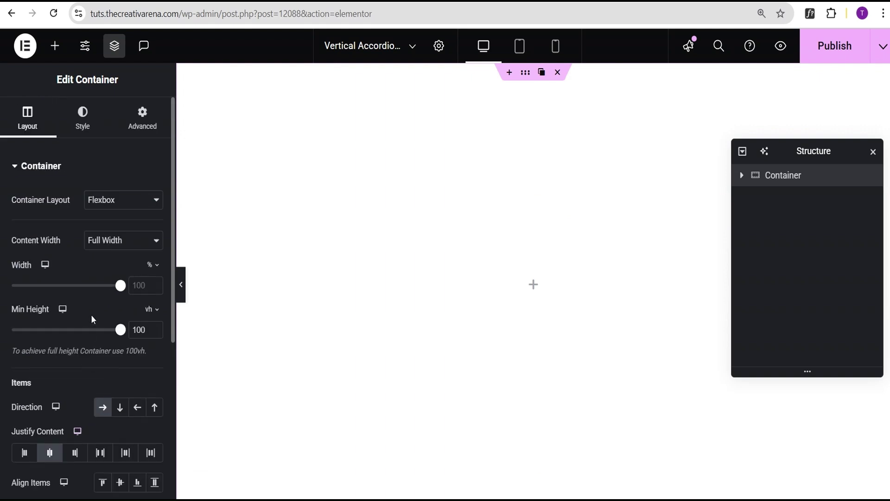
Set the container's padding to 100 px on all four sides.
{"action": "left_click", "coordinate": [143, 127]}
{"action": "left_click", "coordinate": [26, 270]}
{"action": "type", "text": "100"}
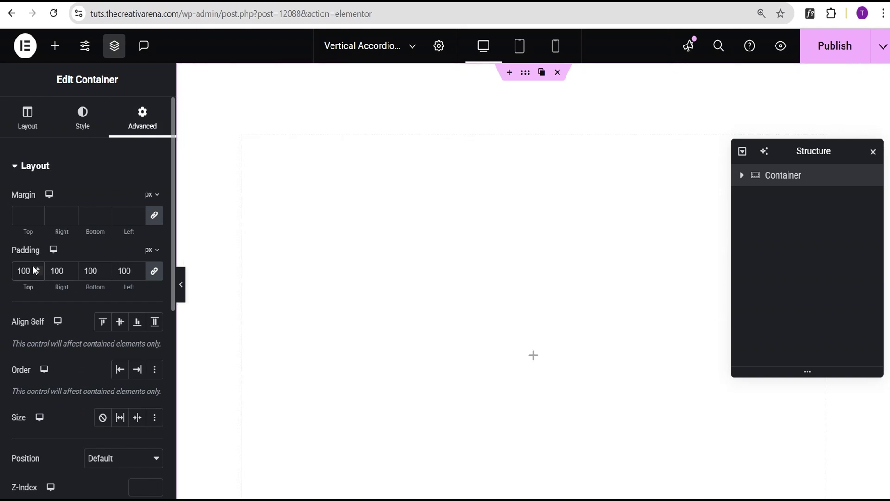
Add a nested container inside the main container and rename the outer one "Parent".
{"action": "left_click", "coordinate": [54, 48]}
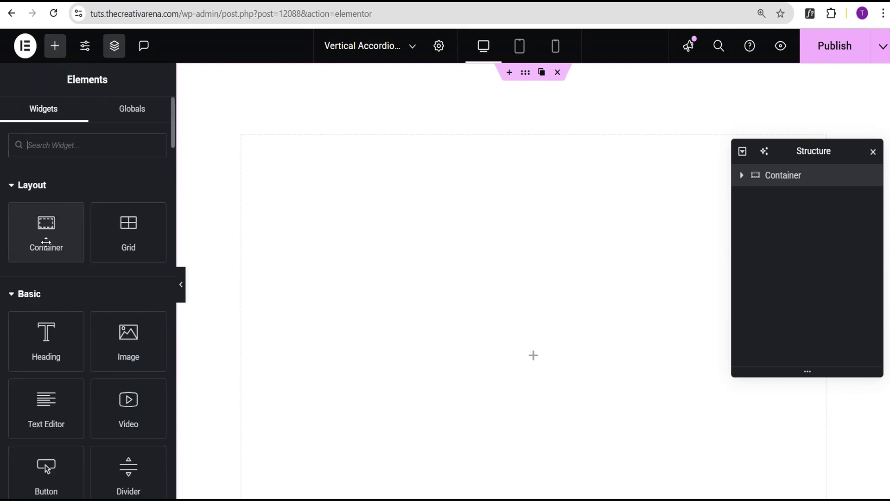
{"action": "left_click", "coordinate": [46, 242]}
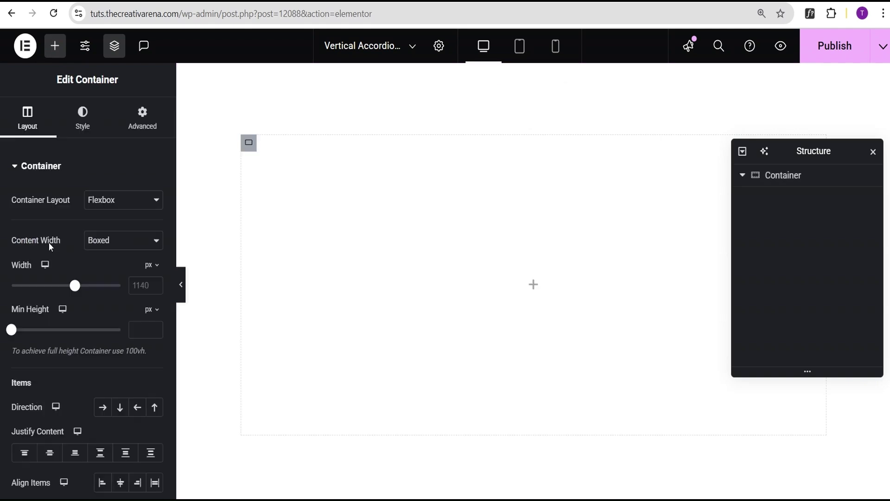
{"action": "double_click", "coordinate": [781, 178]}
{"action": "type", "text": "Parent"}
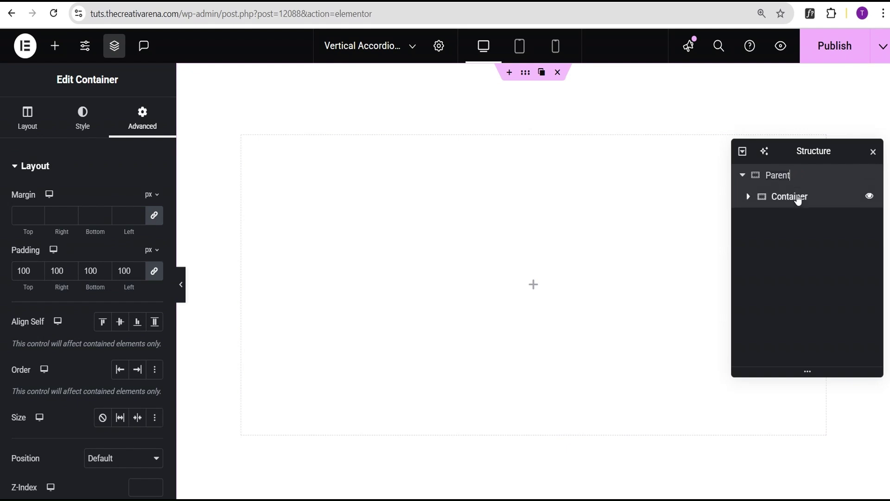
Rename the nested container inside Parent as "accordion card".
{"action": "left_click", "coordinate": [796, 198]}
{"action": "double_click", "coordinate": [796, 198]}
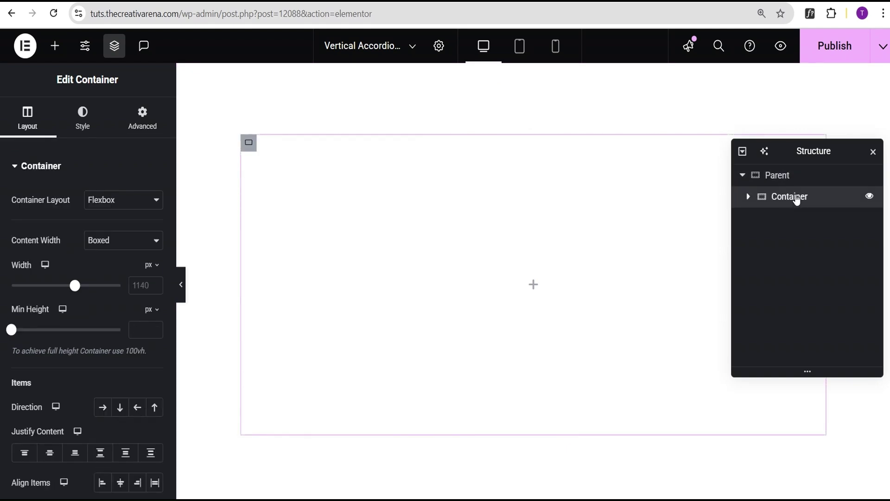
{"action": "type", "text": "accordion"}
{"action": "left_click", "coordinate": [797, 198]}
{"action": "type", "text": "n card"}
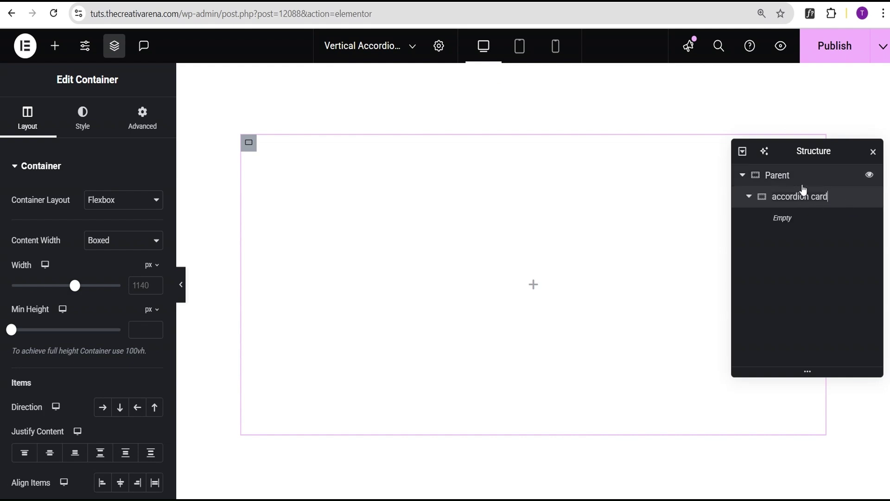
{"action": "key", "text": "Return"}
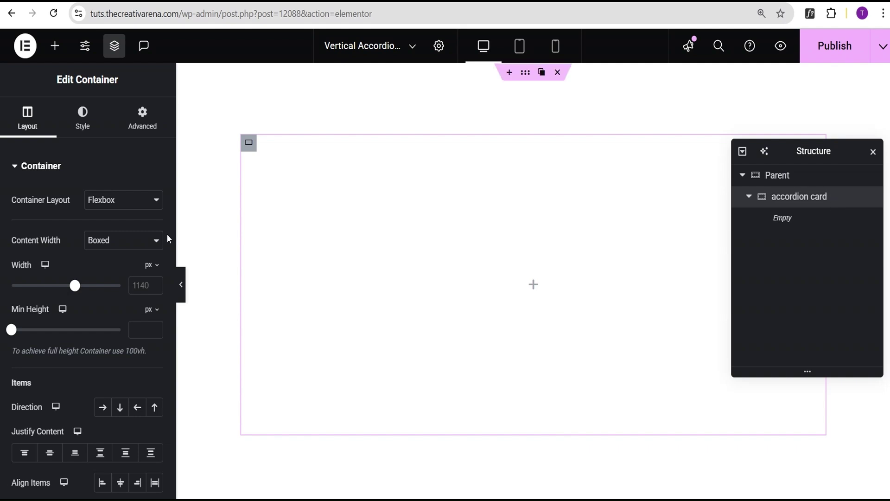
Set the accordion card's content width to Full Width and its width to 25%.
{"action": "left_click", "coordinate": [108, 245]}
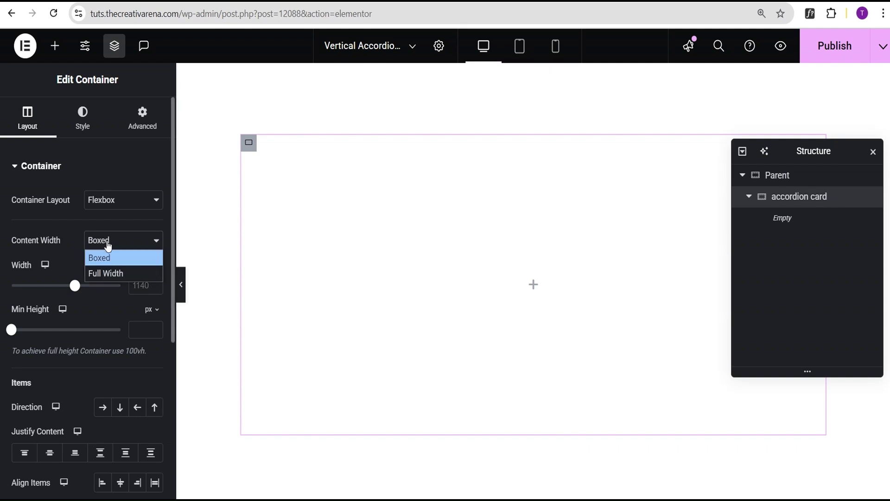
{"action": "left_click", "coordinate": [109, 273]}
{"action": "left_click", "coordinate": [141, 287]}
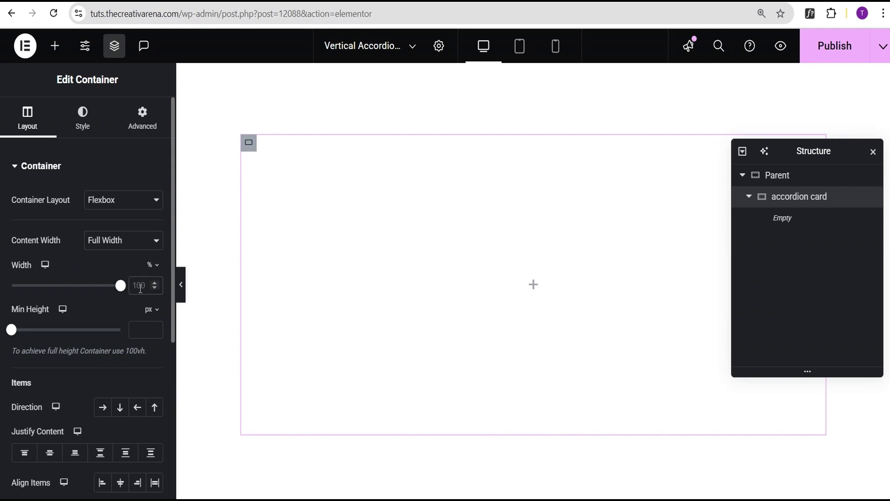
{"action": "type", "text": "25"}
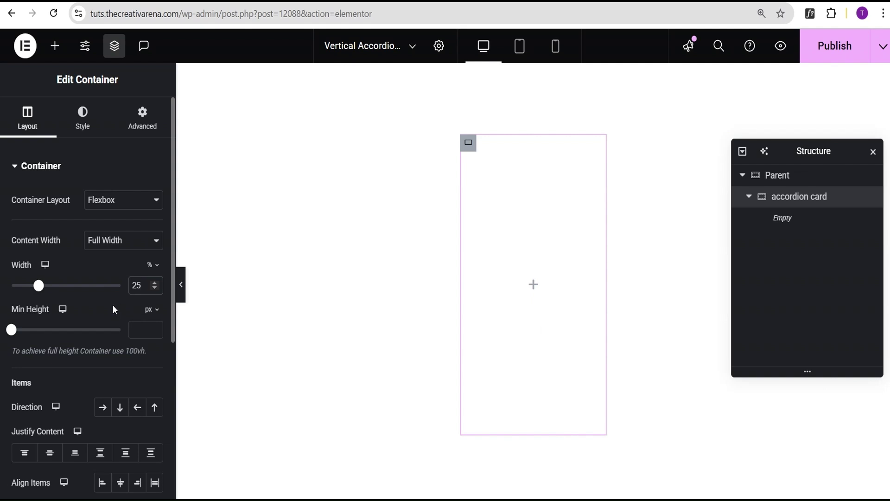
Give the accordion card a classic background using the sunset water-splash image from the media library.
{"action": "left_click", "coordinate": [86, 135]}
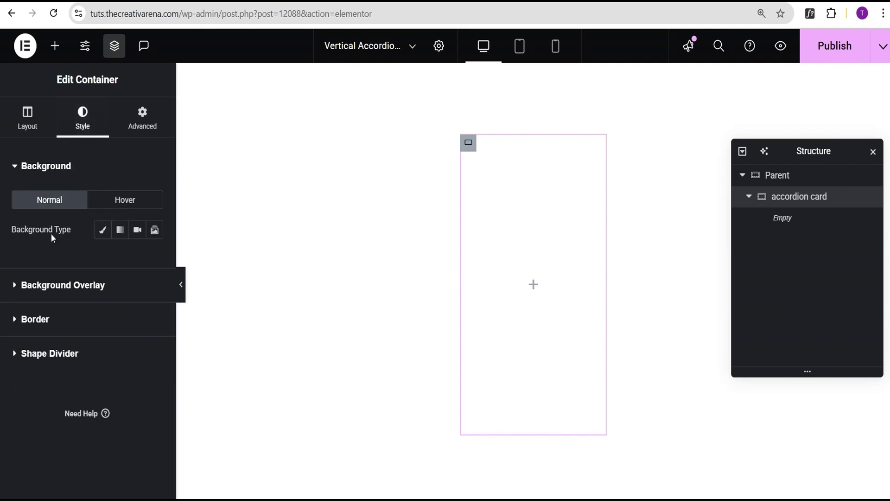
{"action": "left_click", "coordinate": [103, 231]}
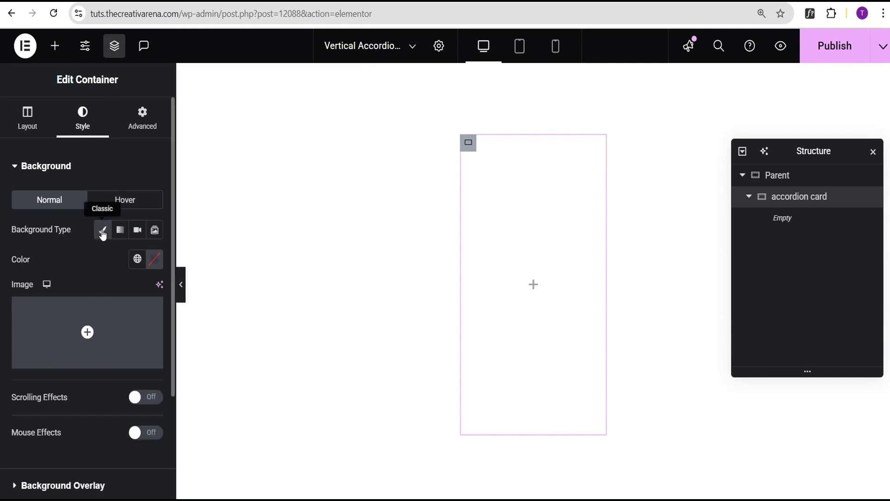
{"action": "left_click", "coordinate": [102, 321]}
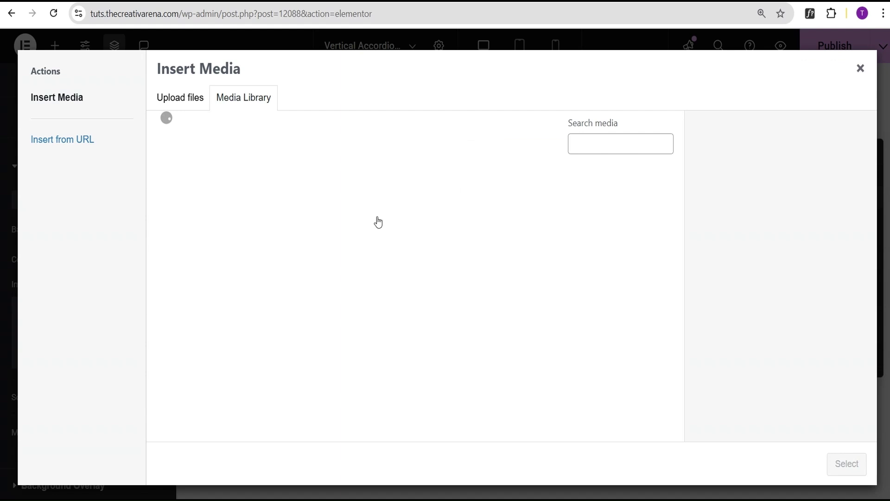
{"action": "scroll", "coordinate": [377, 221], "scroll_direction": "down", "scroll_amount": 15}
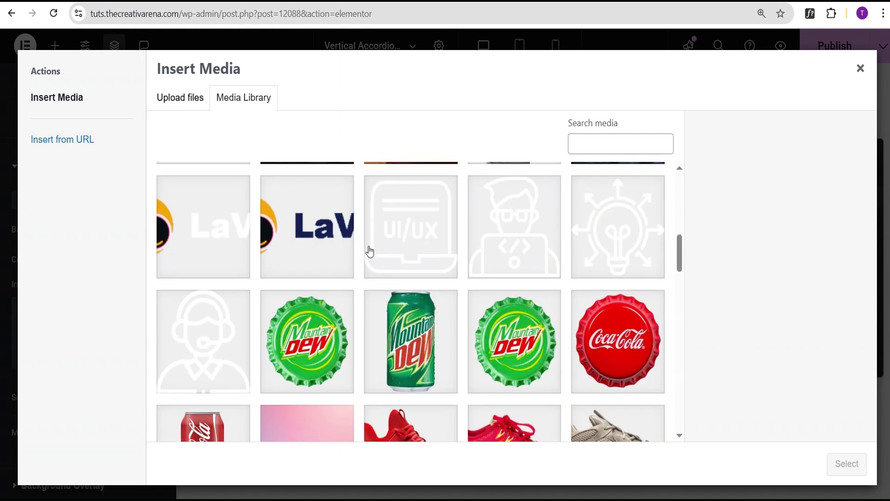
{"action": "scroll", "coordinate": [372, 271], "scroll_direction": "down", "scroll_amount": 8}
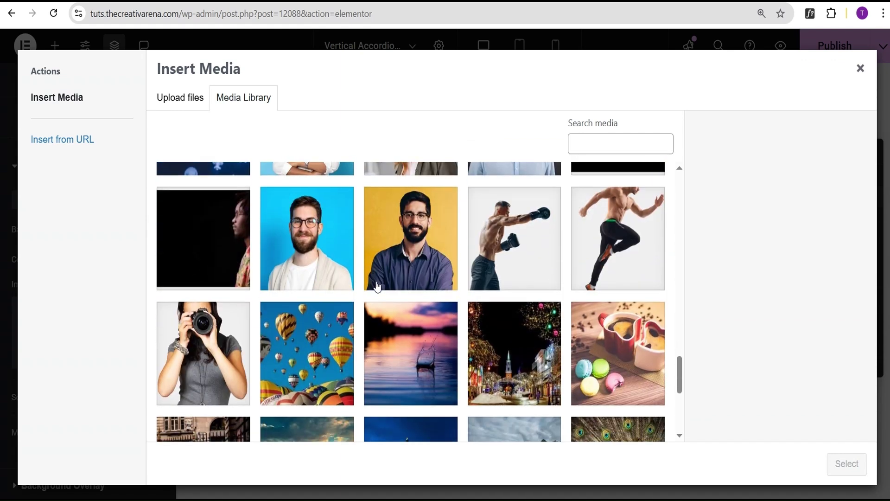
{"action": "left_click", "coordinate": [407, 303]}
{"action": "left_click", "coordinate": [846, 463]}
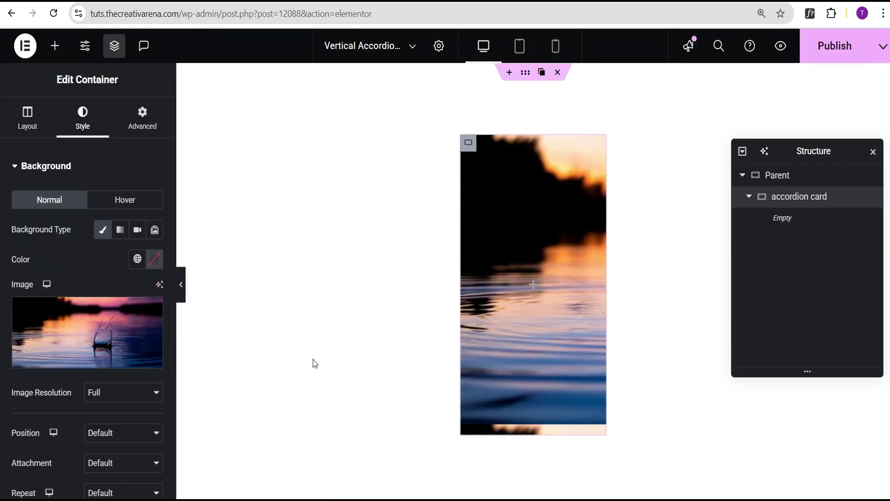
Set the card's background image position to Center Center, repeat to No-repeat and display size to Cover.
{"action": "scroll", "coordinate": [114, 324], "scroll_direction": "down", "scroll_amount": 3}
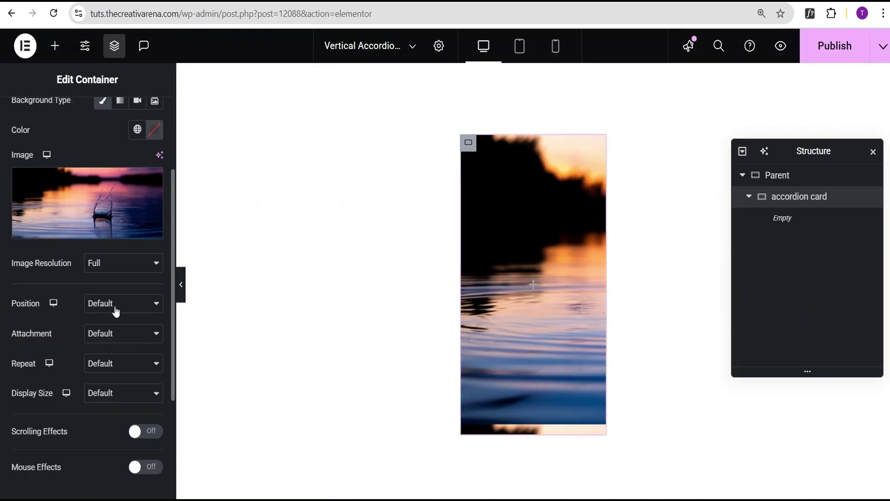
{"action": "left_click", "coordinate": [116, 306]}
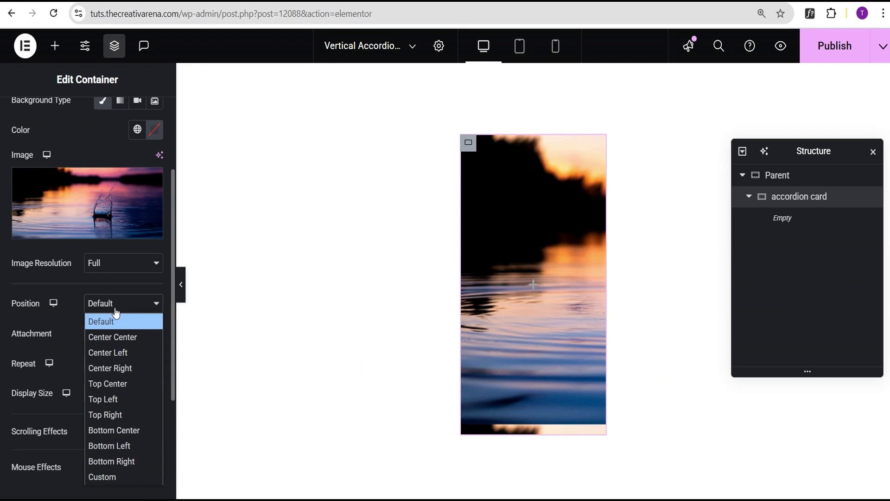
{"action": "left_click", "coordinate": [118, 338]}
{"action": "left_click", "coordinate": [119, 364]}
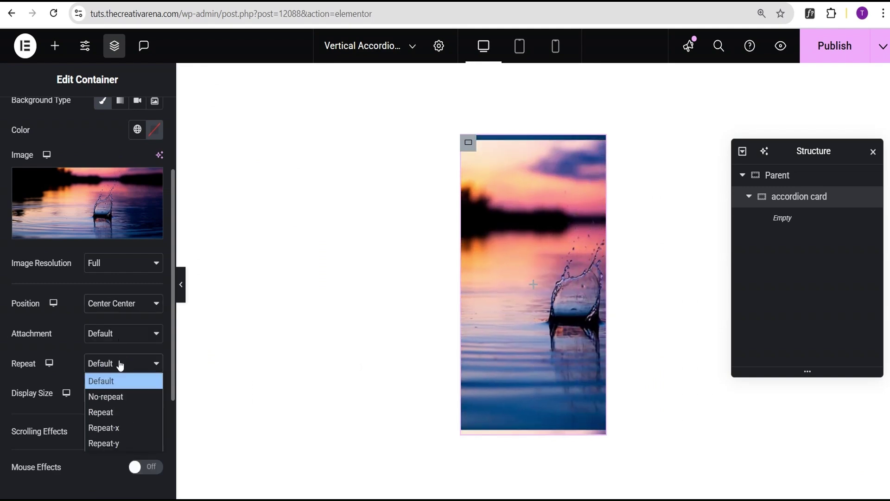
{"action": "left_click", "coordinate": [120, 402]}
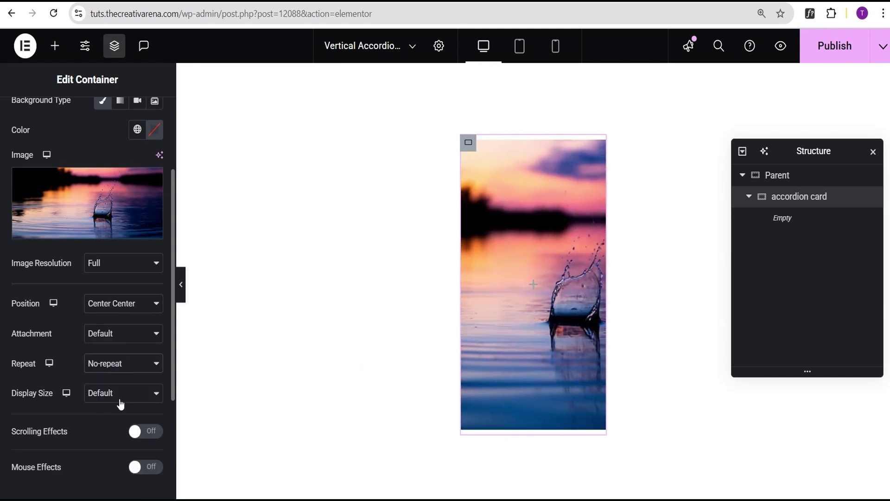
{"action": "scroll", "coordinate": [114, 403], "scroll_direction": "down", "scroll_amount": 1}
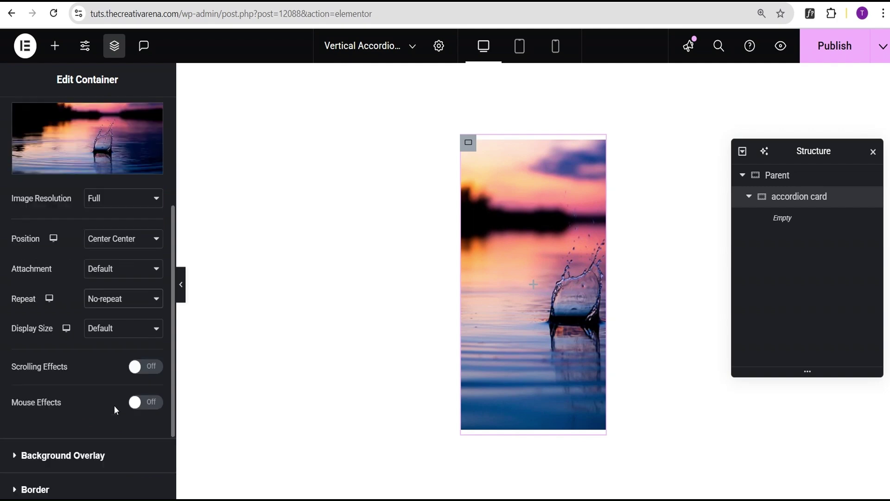
{"action": "left_click", "coordinate": [105, 329]}
{"action": "left_click", "coordinate": [111, 377]}
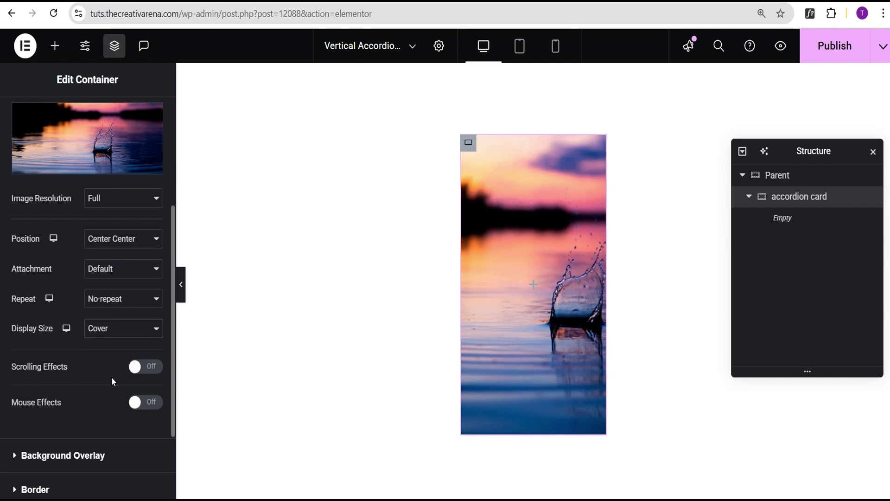
Set the accordion card's border radius to 20 px on all four corners.
{"action": "scroll", "coordinate": [109, 376], "scroll_direction": "down", "scroll_amount": 2}
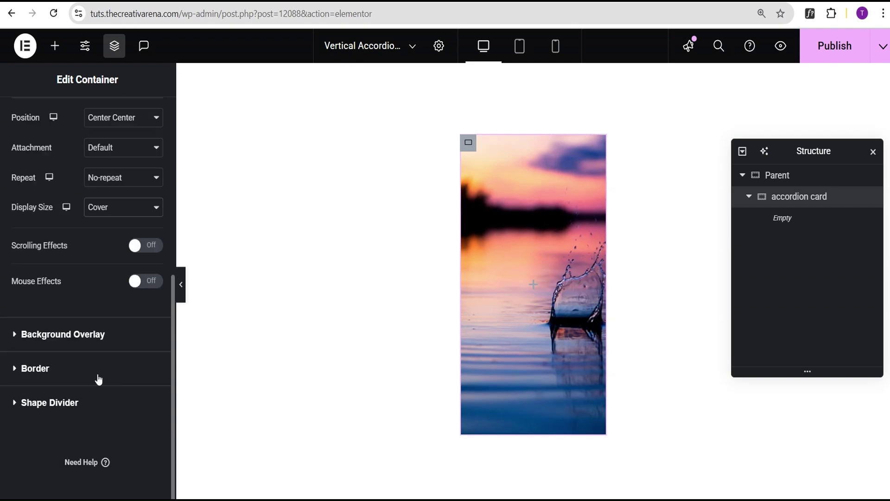
{"action": "left_click", "coordinate": [74, 373]}
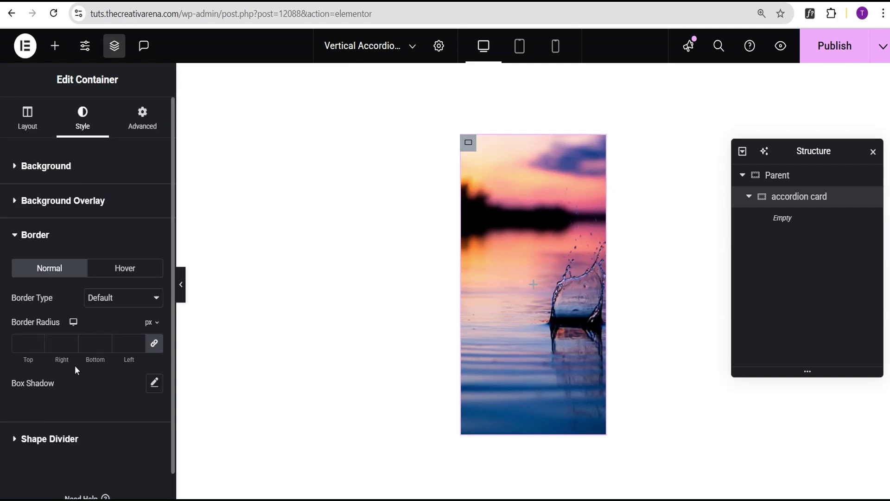
{"action": "left_click", "coordinate": [24, 343]}
{"action": "type", "text": "20"}
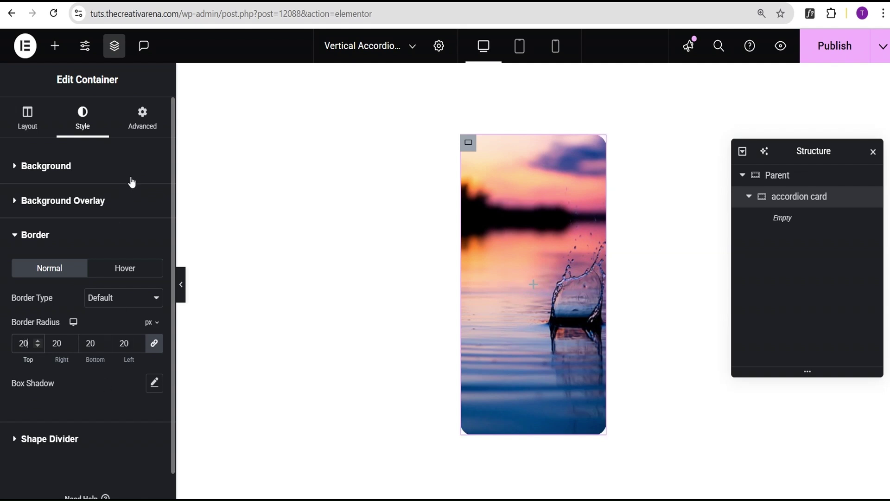
Assign the CSS class "accordion-card" to the accordion card container.
{"action": "left_click", "coordinate": [144, 129]}
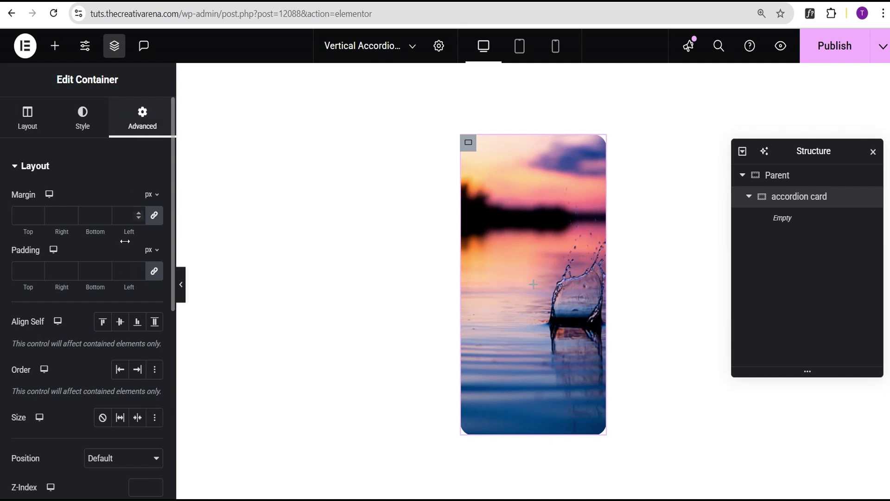
{"action": "scroll", "coordinate": [95, 311], "scroll_direction": "down", "scroll_amount": 4}
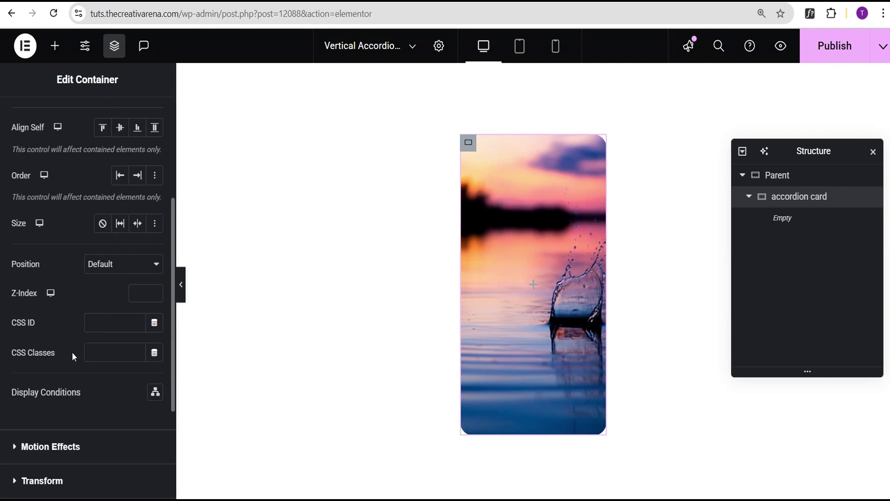
{"action": "left_click", "coordinate": [95, 352]}
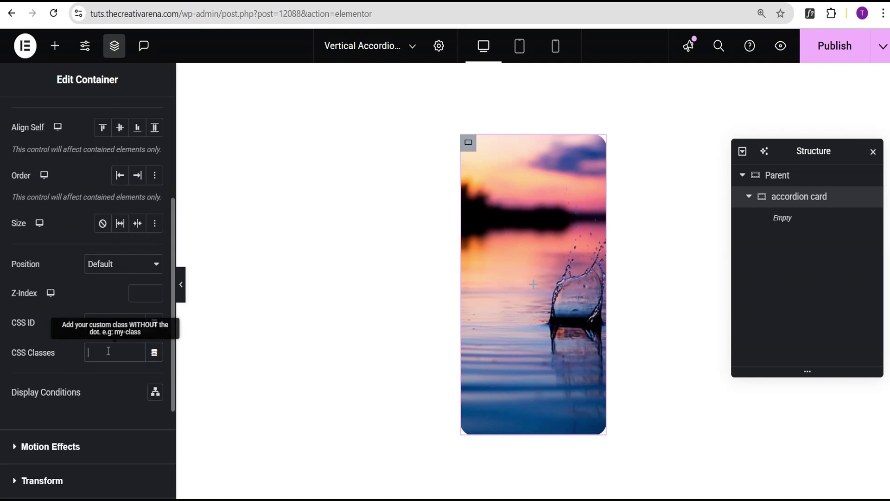
{"action": "type", "text": "accordion-card"}
{"action": "left_click", "coordinate": [97, 382]}
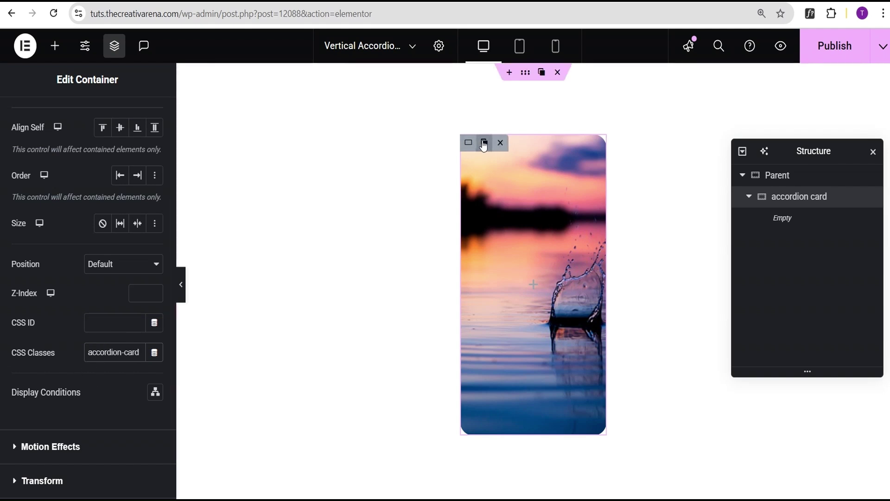
Duplicate the accordion card three times inside Parent and collapse the first card in the structure tree.
{"action": "left_click", "coordinate": [484, 144]}
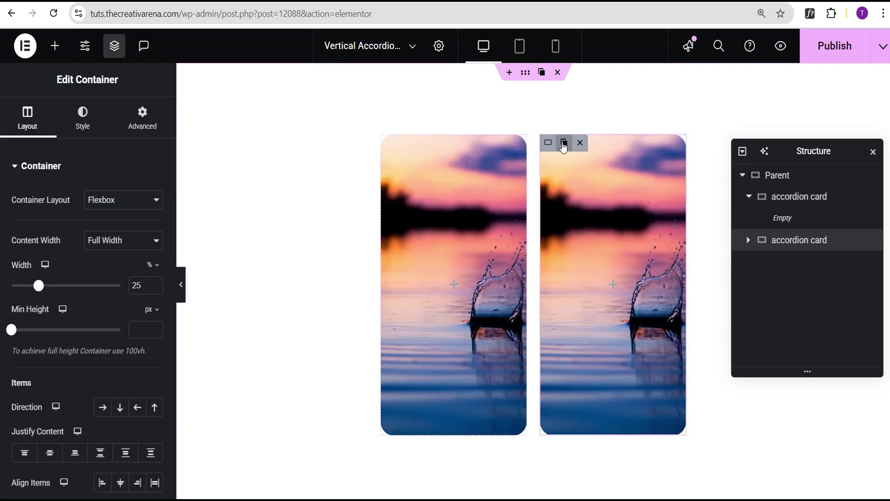
{"action": "left_click", "coordinate": [565, 142]}
{"action": "left_click", "coordinate": [642, 143]}
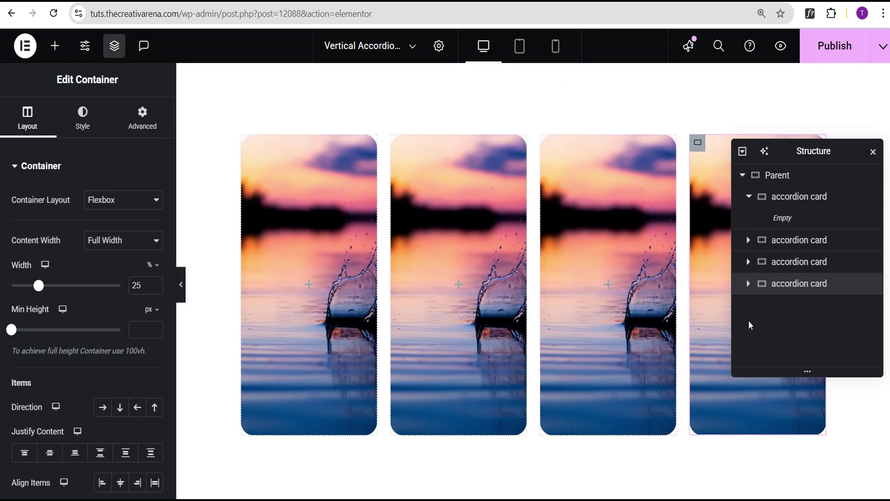
{"action": "left_click", "coordinate": [748, 197]}
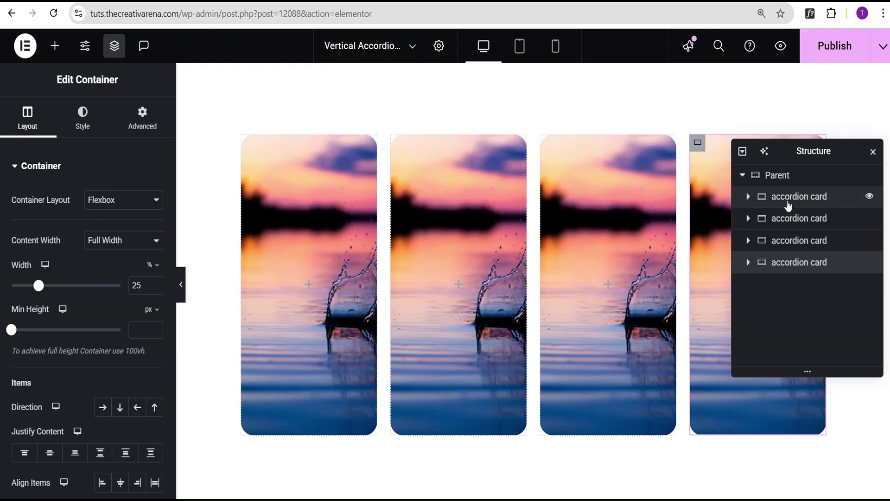
Find the HTML widget and add it inside the Parent container after the last accordion card.
{"action": "left_click", "coordinate": [797, 179]}
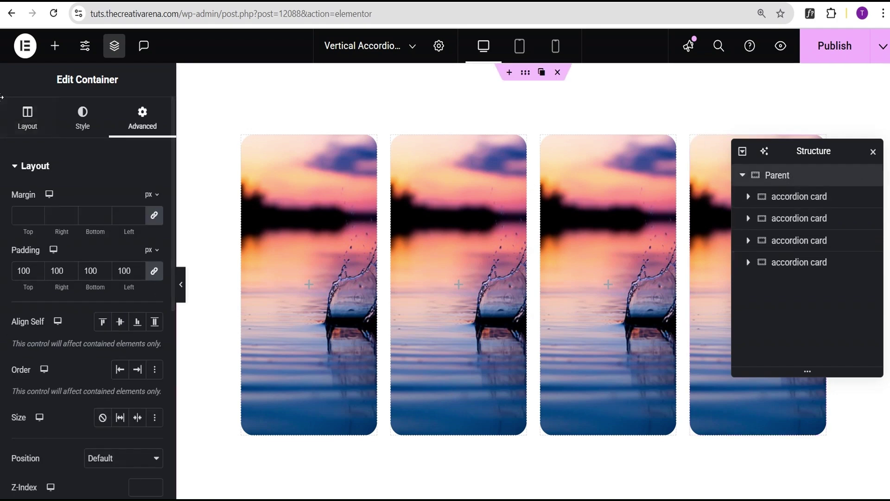
{"action": "left_click", "coordinate": [54, 46]}
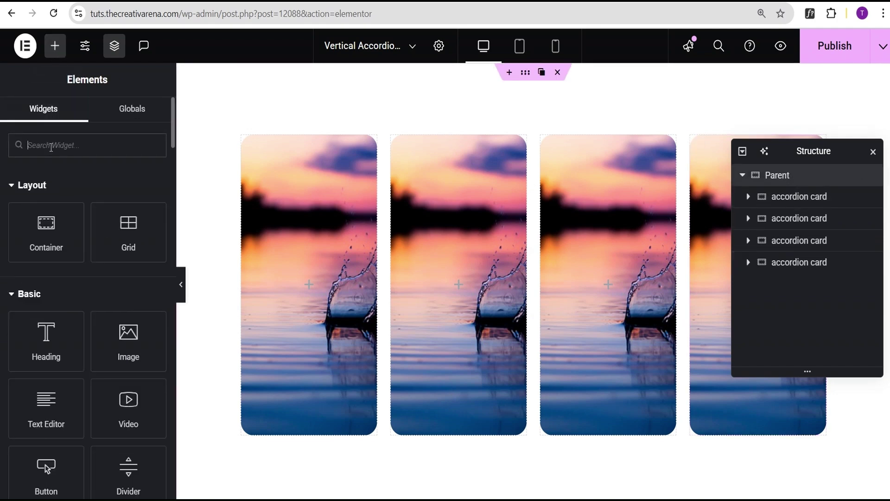
{"action": "type", "text": "html"}
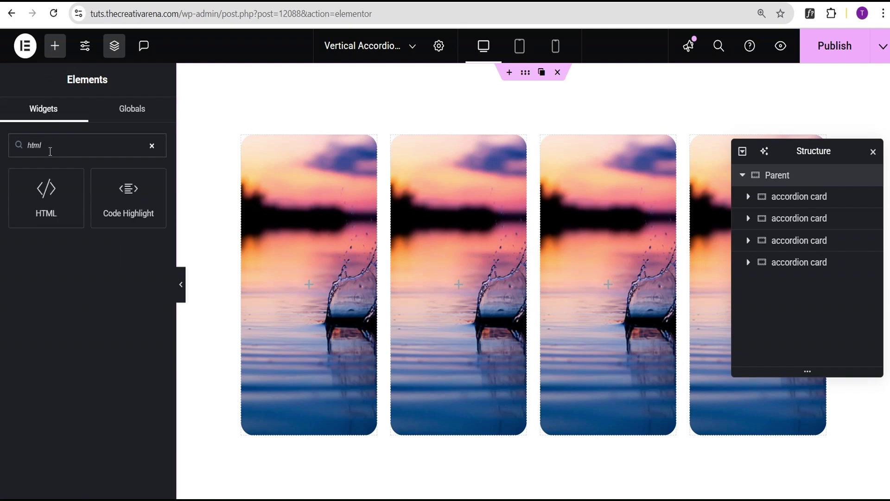
{"action": "left_click", "coordinate": [56, 204]}
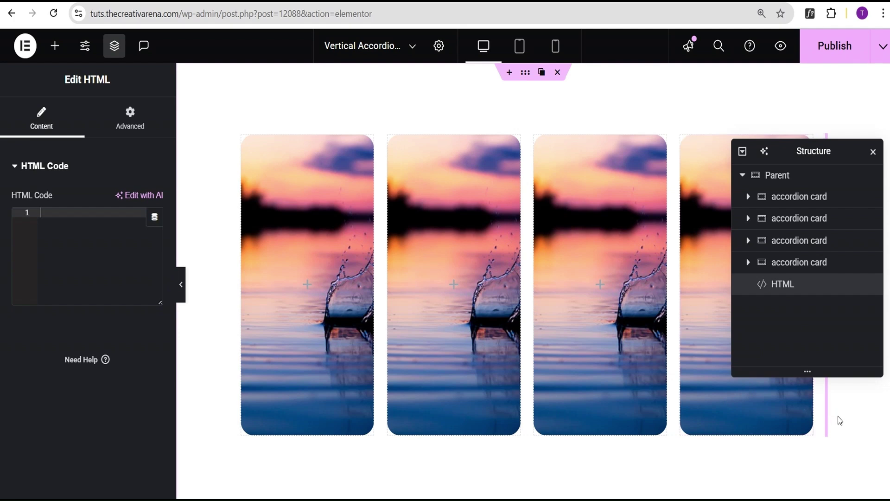
Copy the code from <style> to </script> in infiniteverticascroll.html in Visual Studio Code and paste it into Elementor's HTML widget.
{"action": "left_click", "coordinate": [58, 220]}
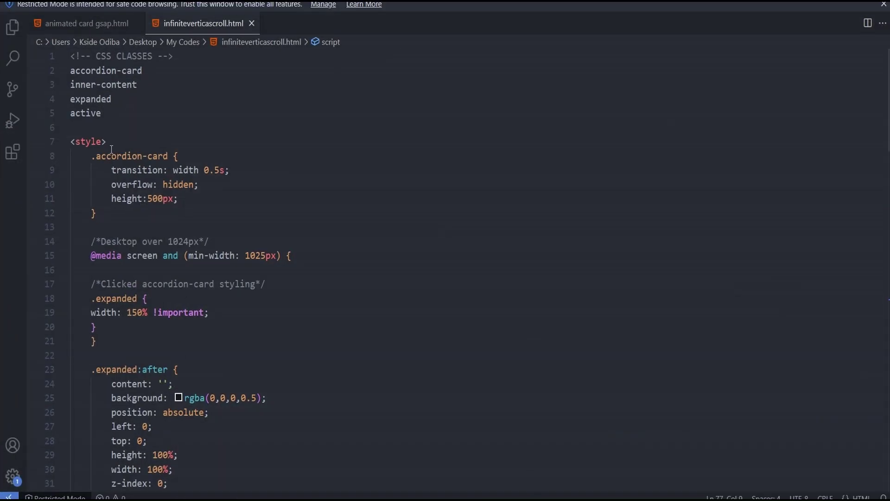
{"action": "left_click_drag", "start_coordinate": [71, 138], "coordinate": [129, 359]}
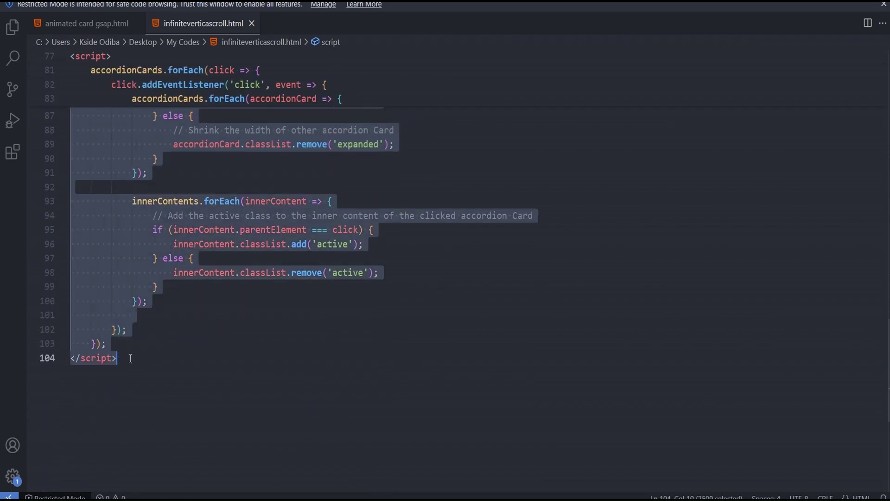
{"action": "scroll", "coordinate": [177, 311], "scroll_direction": "up", "scroll_amount": 9}
{"action": "scroll", "coordinate": [177, 311], "scroll_direction": "up", "scroll_amount": 9}
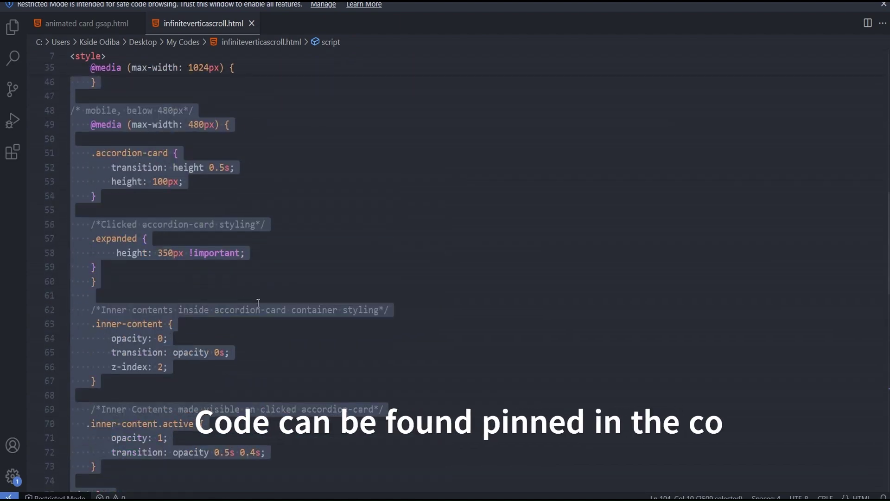
{"action": "scroll", "coordinate": [340, 303], "scroll_direction": "up", "scroll_amount": 4}
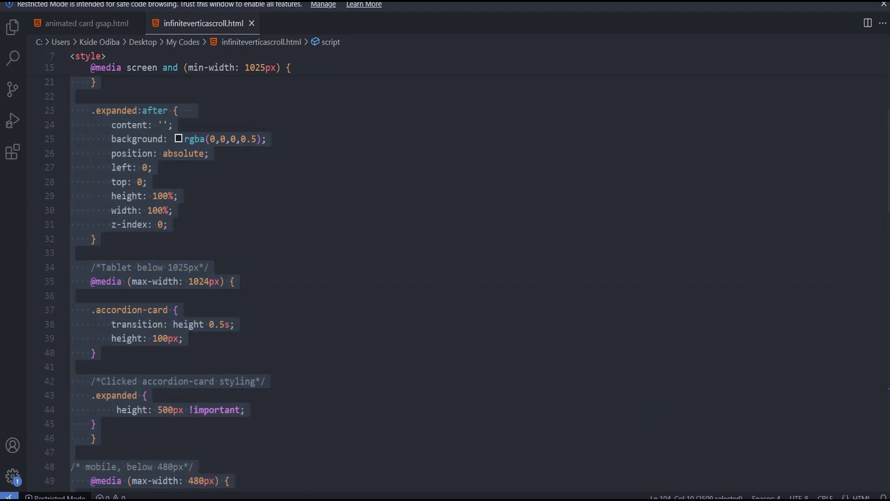
{"action": "key", "text": "alt+Tab"}
{"action": "key", "text": "ctrl+v"}
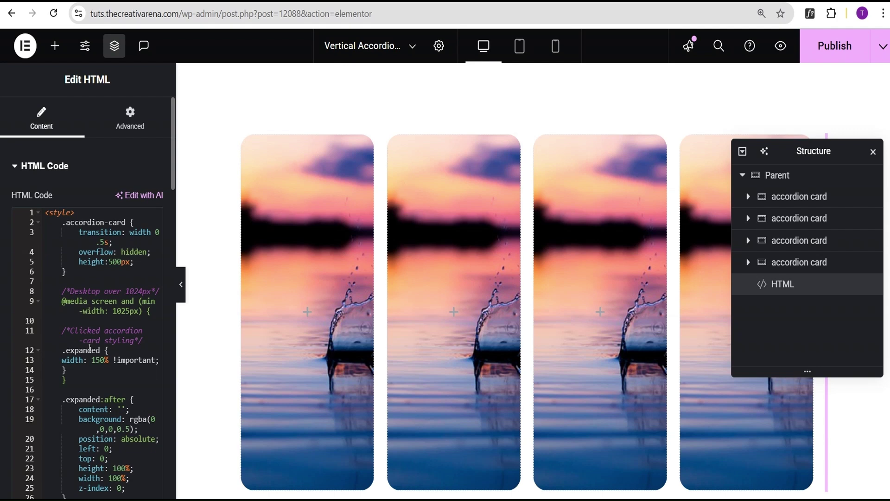
Preview the page without the editing panel and test the accordion by expanding different cards in turn.
{"action": "left_click", "coordinate": [181, 292]}
{"action": "left_click", "coordinate": [181, 292]}
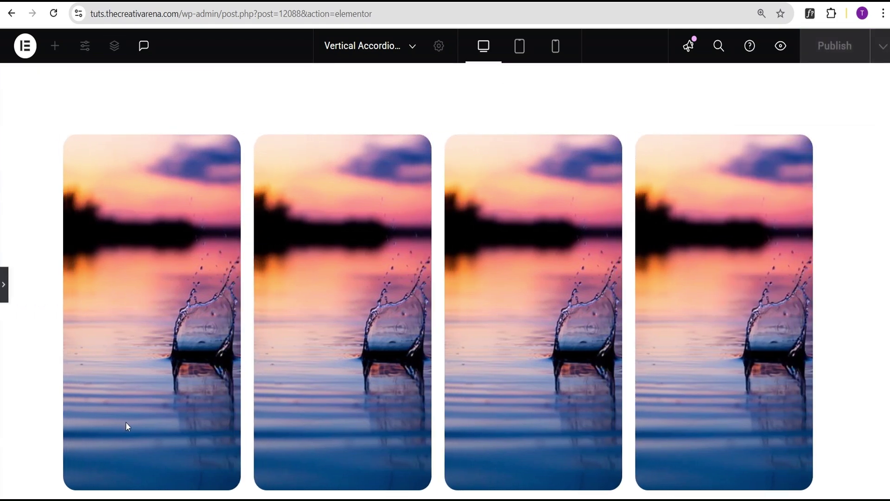
{"action": "mouse_move", "coordinate": [201, 318]}
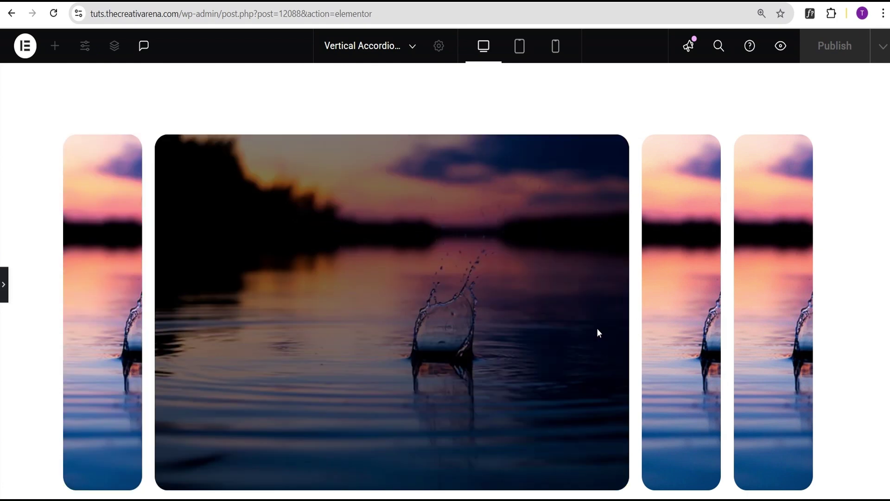
{"action": "mouse_move", "coordinate": [680, 311]}
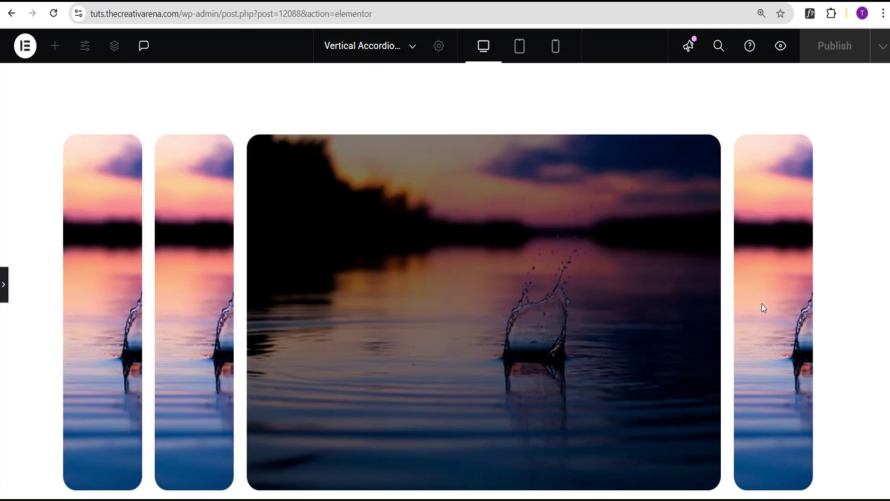
{"action": "mouse_move", "coordinate": [764, 306]}
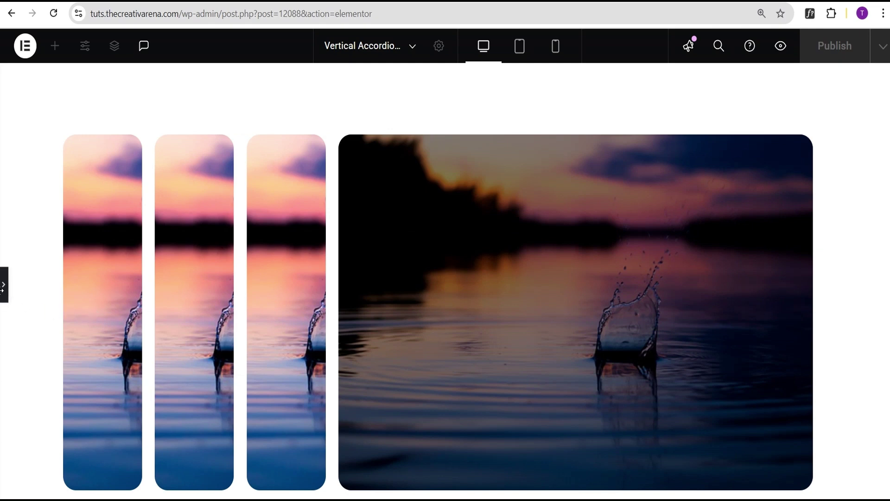
Return to the editing view and add a container inside the first accordion card.
{"action": "left_click", "coordinate": [3, 285]}
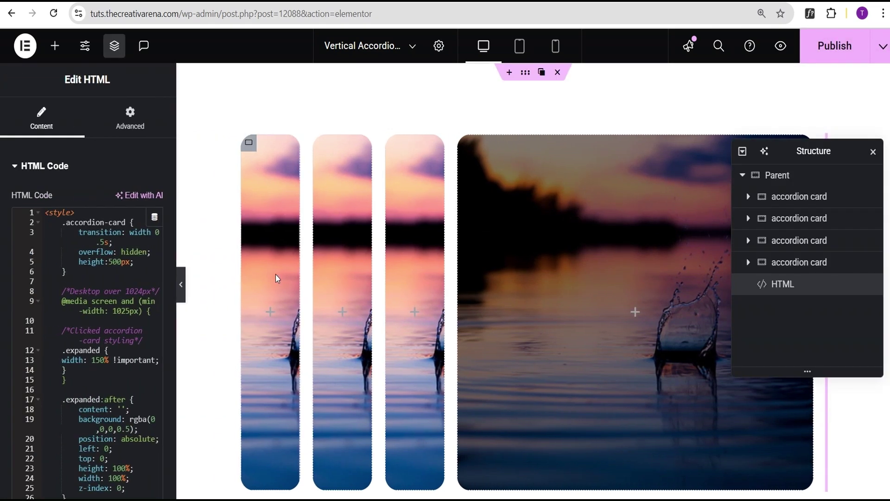
{"action": "left_click", "coordinate": [276, 278]}
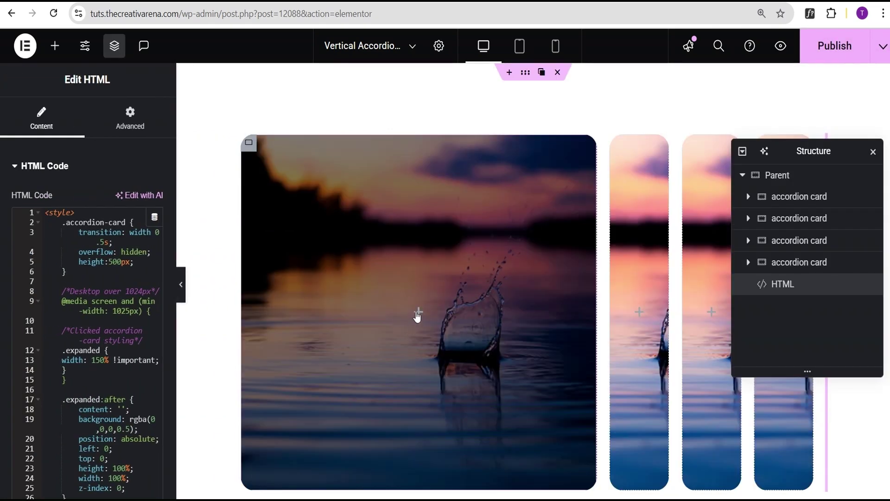
{"action": "left_click", "coordinate": [796, 198]}
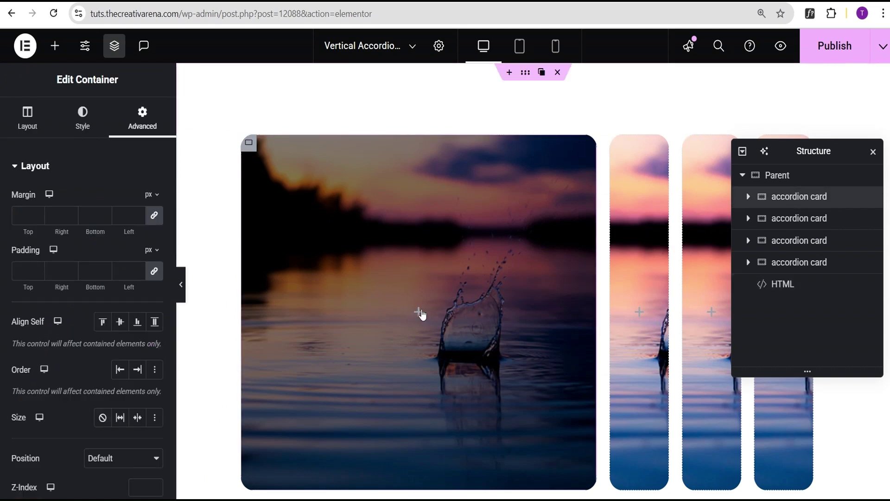
{"action": "left_click", "coordinate": [417, 313]}
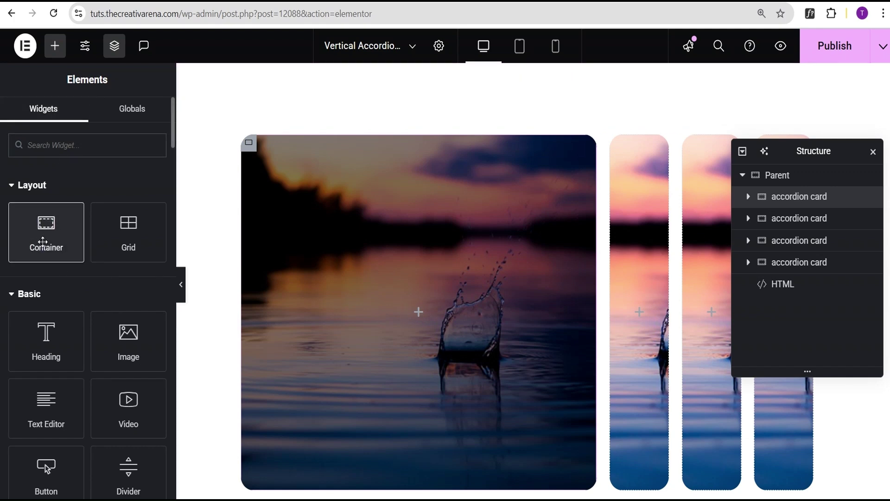
{"action": "left_click_drag", "start_coordinate": [43, 241], "coordinate": [294, 305]}
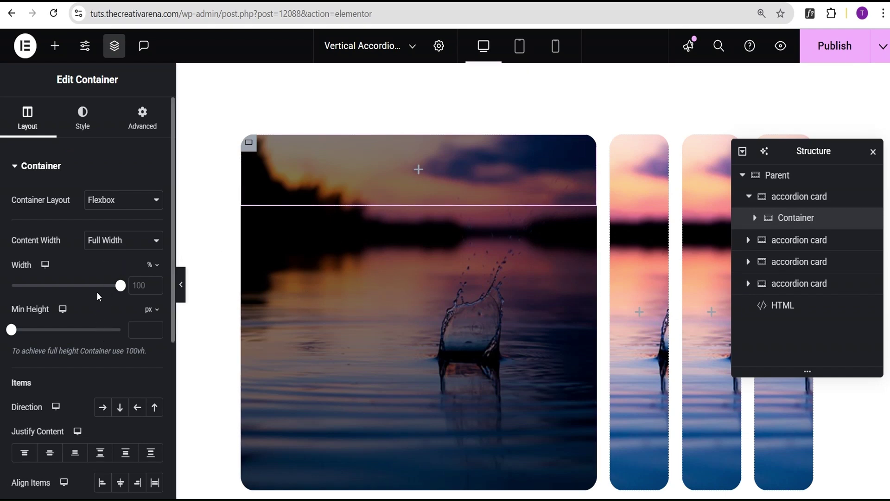
Rename the new container in the first accordion card as inner content.
{"action": "double_click", "coordinate": [796, 218]}
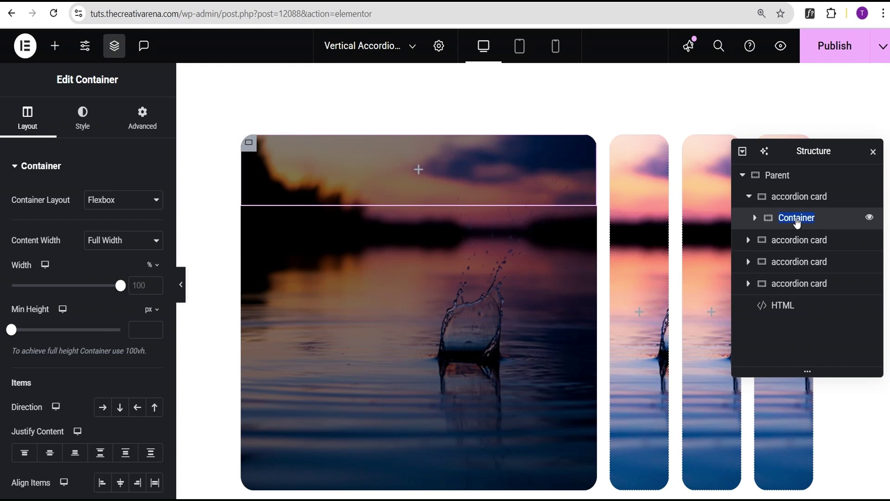
{"action": "type", "text": "inner content"}
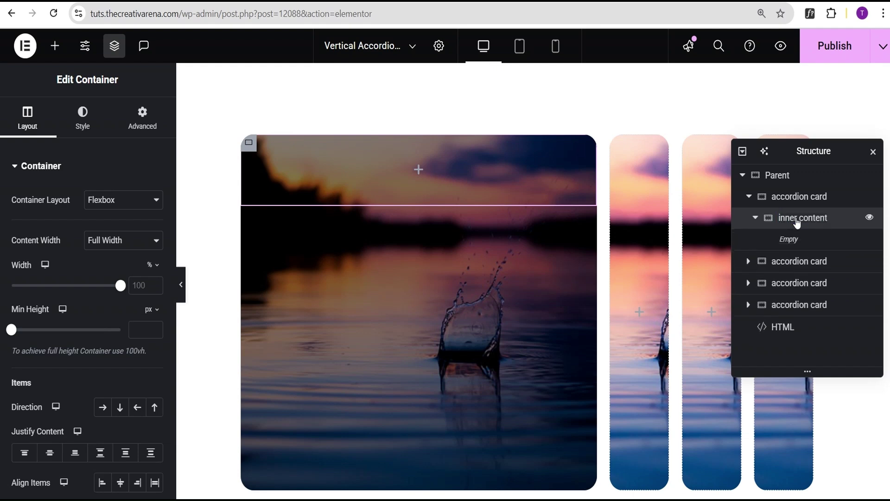
{"action": "key", "text": "Return"}
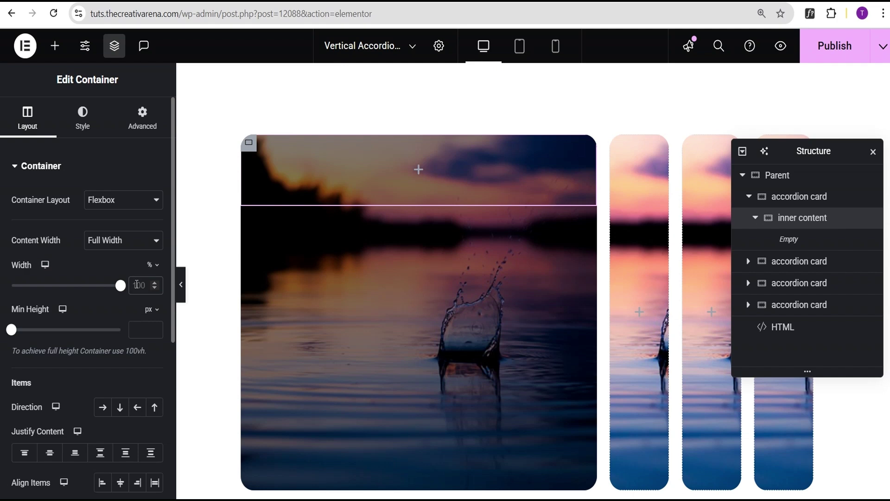
Set the inner content container's width to 95% and its padding to 20 px on all sides.
{"action": "left_click", "coordinate": [136, 285]}
{"action": "type", "text": "95"}
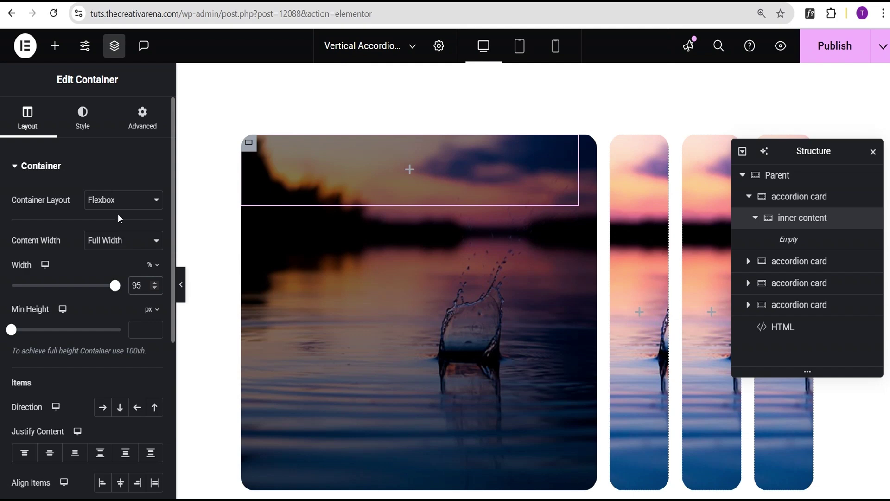
{"action": "left_click", "coordinate": [141, 124]}
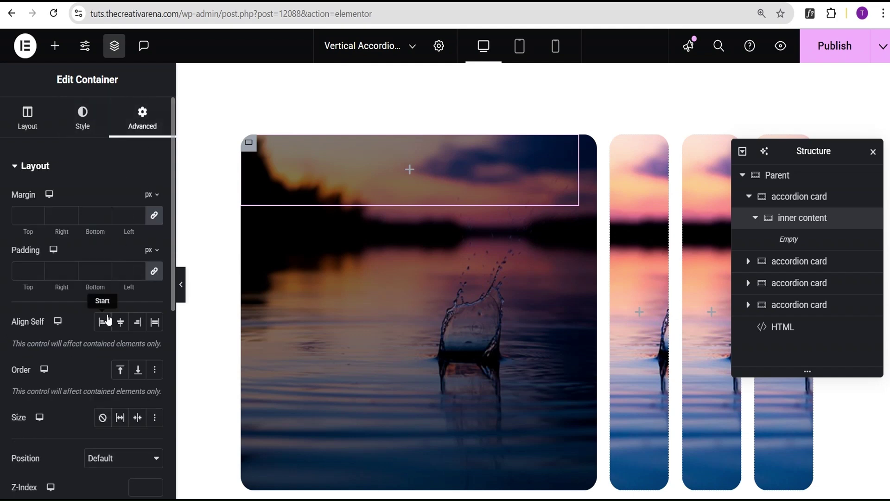
{"action": "left_click", "coordinate": [23, 273]}
{"action": "type", "text": "20"}
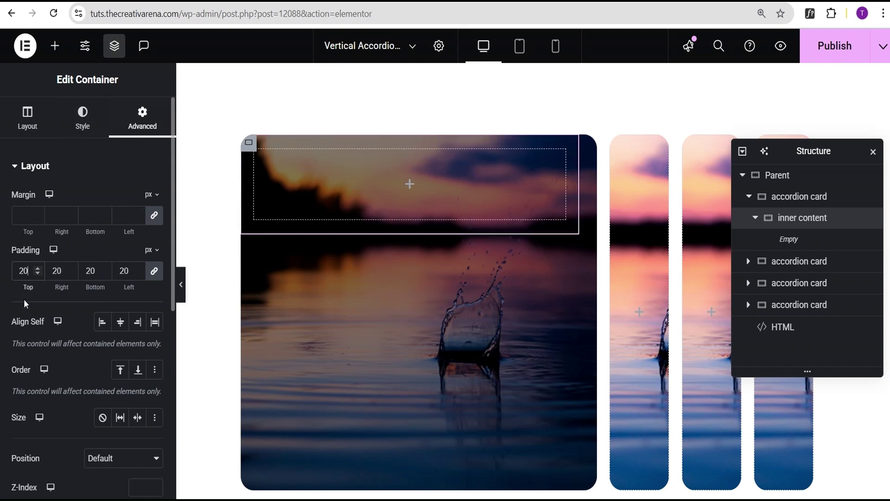
Set the inner content container's position to Absolute and its horizontal offset unit to %.
{"action": "scroll", "coordinate": [24, 299], "scroll_direction": "down", "scroll_amount": 4}
{"action": "left_click", "coordinate": [112, 269]}
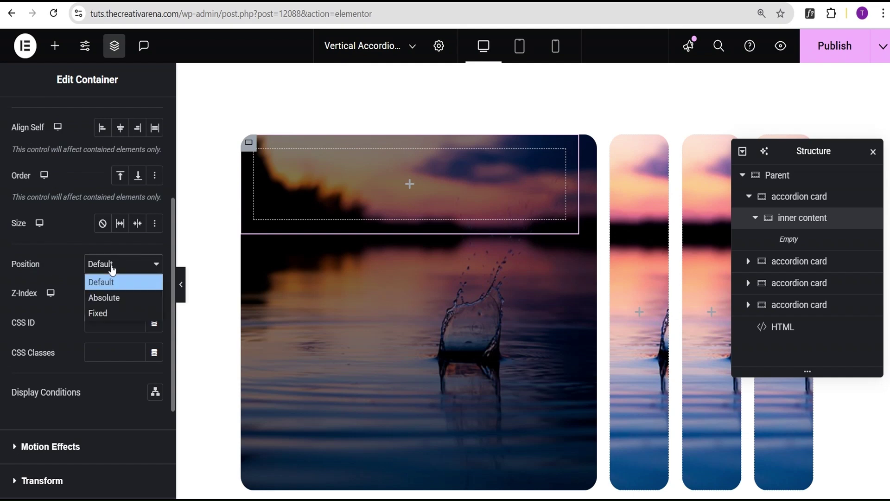
{"action": "left_click", "coordinate": [113, 300]}
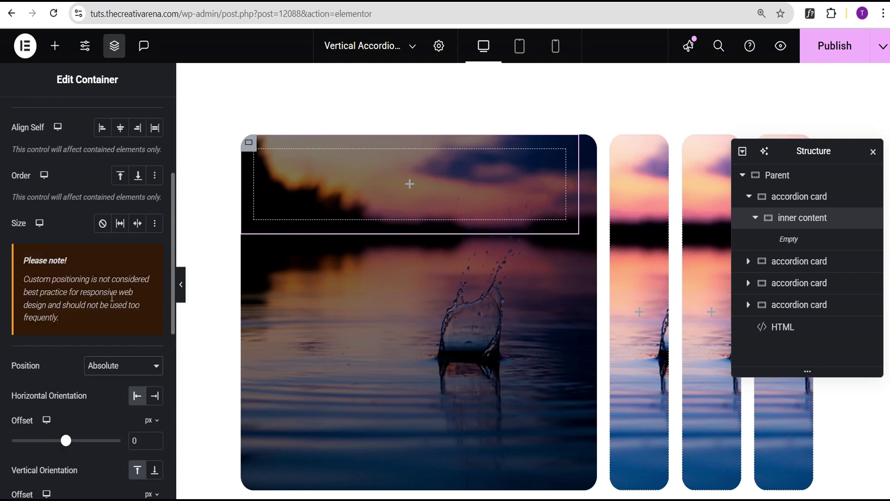
{"action": "scroll", "coordinate": [115, 317], "scroll_direction": "down", "scroll_amount": 3}
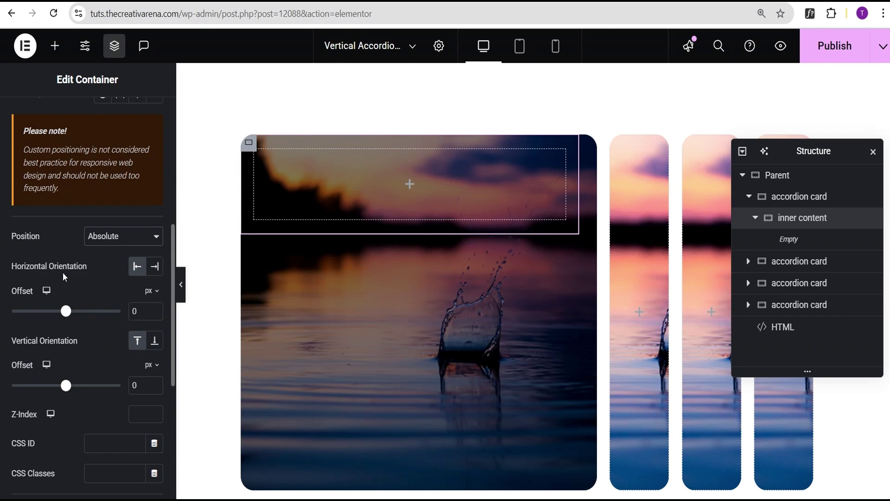
{"action": "scroll", "coordinate": [66, 286], "scroll_direction": "down", "scroll_amount": 1}
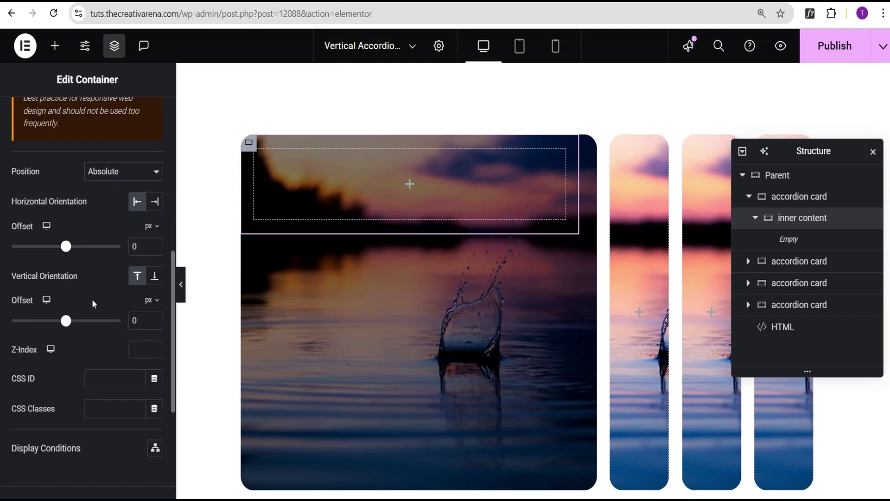
{"action": "left_click", "coordinate": [152, 231]}
{"action": "left_click", "coordinate": [149, 249]}
{"action": "left_click", "coordinate": [143, 247]}
Set the inner content container's vertical orientation to Bottom with an offset of 20%.
{"action": "left_click", "coordinate": [155, 276]}
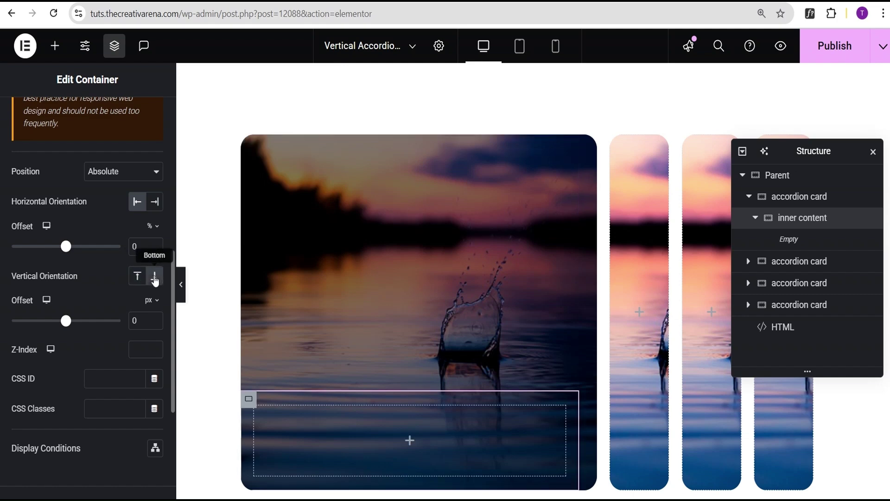
{"action": "left_click", "coordinate": [148, 300]}
{"action": "left_click", "coordinate": [150, 319]}
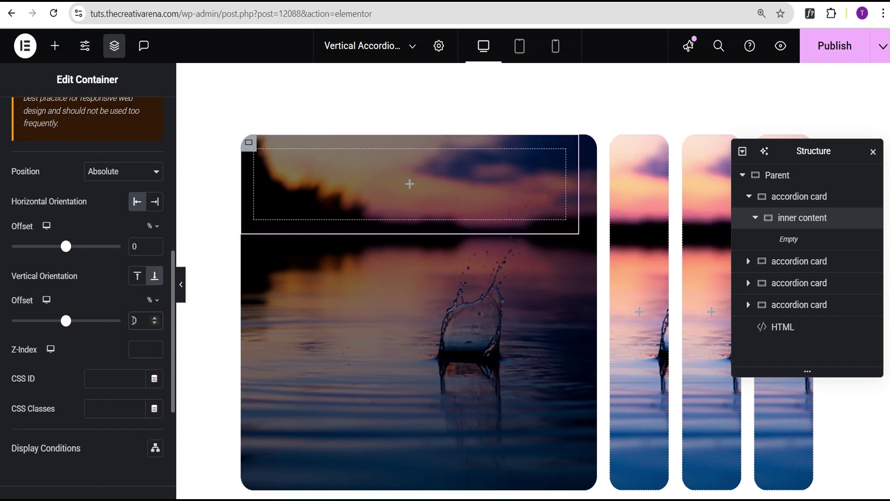
{"action": "left_click", "coordinate": [133, 320]}
{"action": "type", "text": "2"}
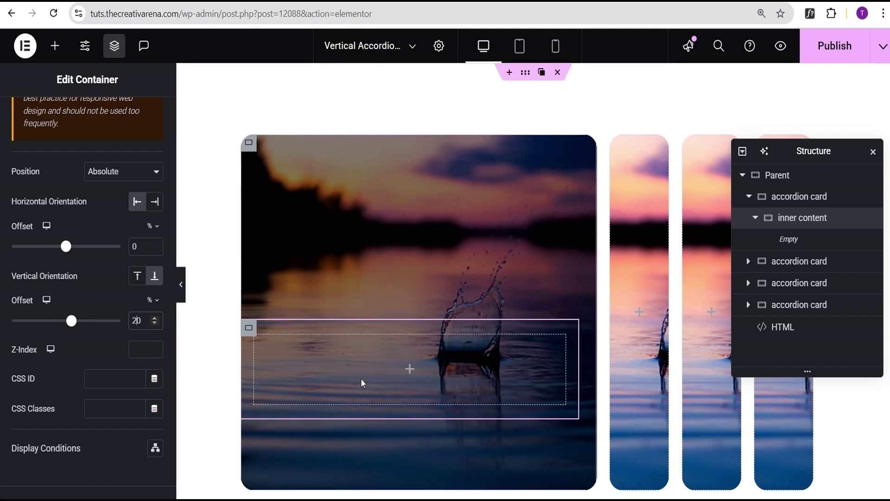
Add a Heading widget inside the inner content container and set its title to Ocean Line.
{"action": "left_click", "coordinate": [410, 370]}
{"action": "left_click_drag", "start_coordinate": [46, 338], "coordinate": [391, 385]}
{"action": "left_click_drag", "start_coordinate": [118, 217], "coordinate": [1, 241]}
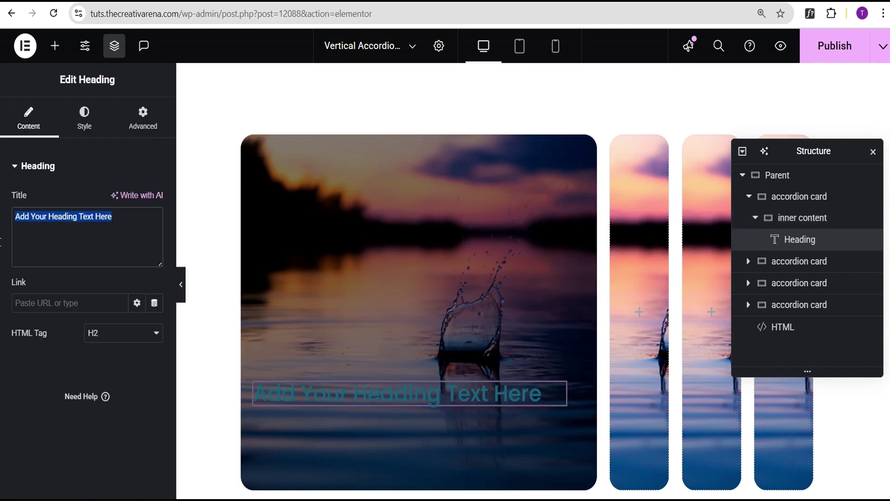
{"action": "type", "text": "Oce"}
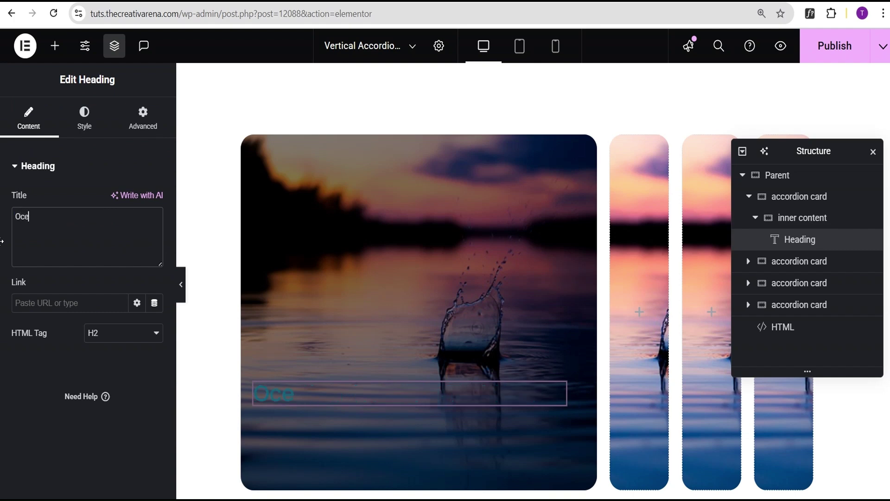
{"action": "type", "text": "an Line"}
Set the Ocean Line heading's font size to 1.7 rem and its weight to 600 (Semi Bold).
{"action": "left_click", "coordinate": [84, 117]}
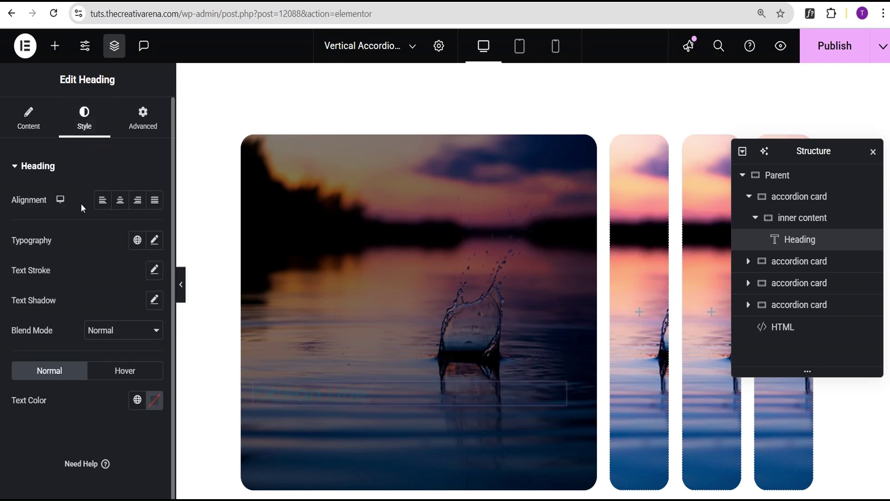
{"action": "left_click", "coordinate": [154, 240]}
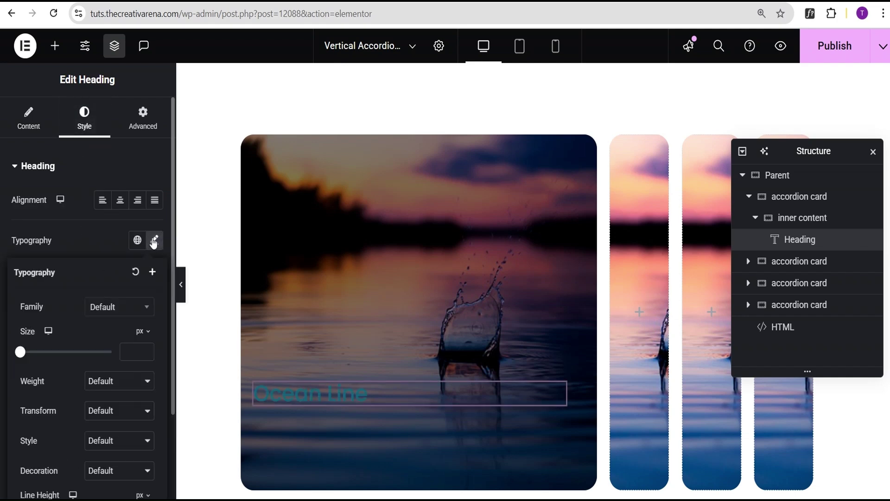
{"action": "left_click", "coordinate": [141, 331]}
{"action": "left_click", "coordinate": [141, 375]}
{"action": "left_click", "coordinate": [131, 355]}
{"action": "type", "text": "1.7"}
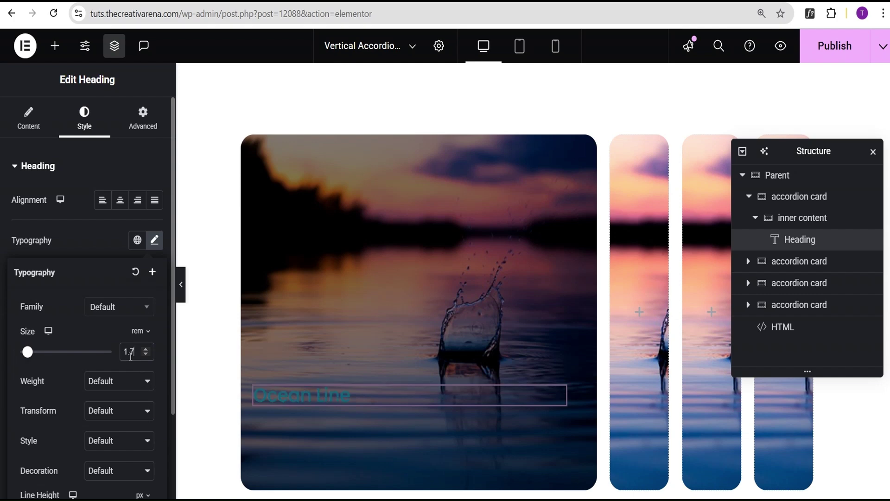
{"action": "left_click", "coordinate": [120, 385]}
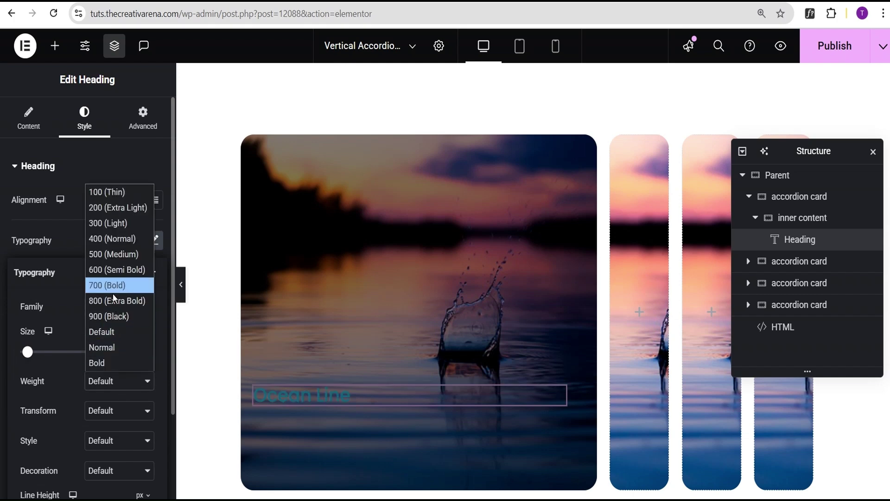
{"action": "left_click", "coordinate": [118, 273]}
{"action": "left_click", "coordinate": [98, 241]}
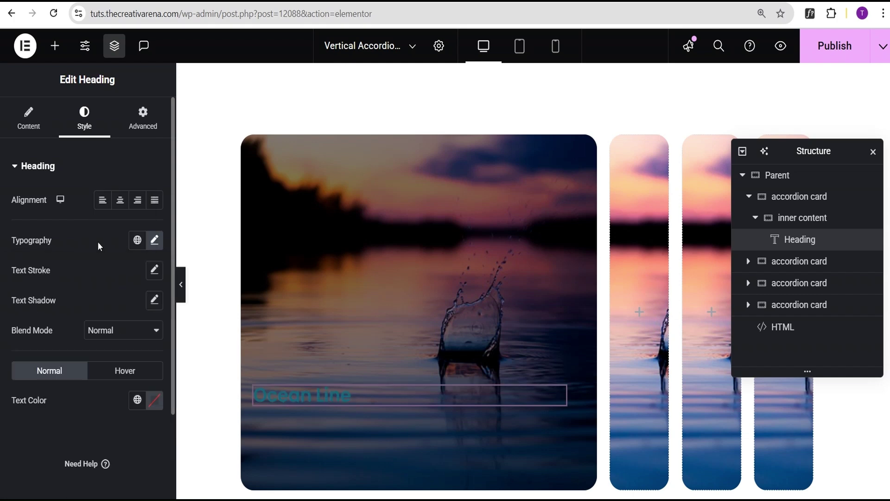
Set the Ocean Line heading's text color to white (#FFFFFF).
{"action": "left_click", "coordinate": [154, 399]}
{"action": "left_click_drag", "start_coordinate": [155, 318], "coordinate": [76, 215]}
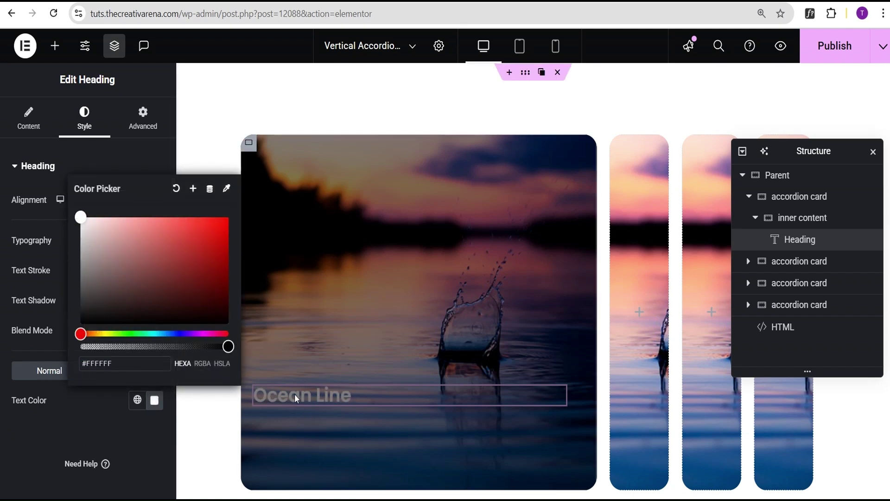
{"action": "left_click", "coordinate": [97, 420]}
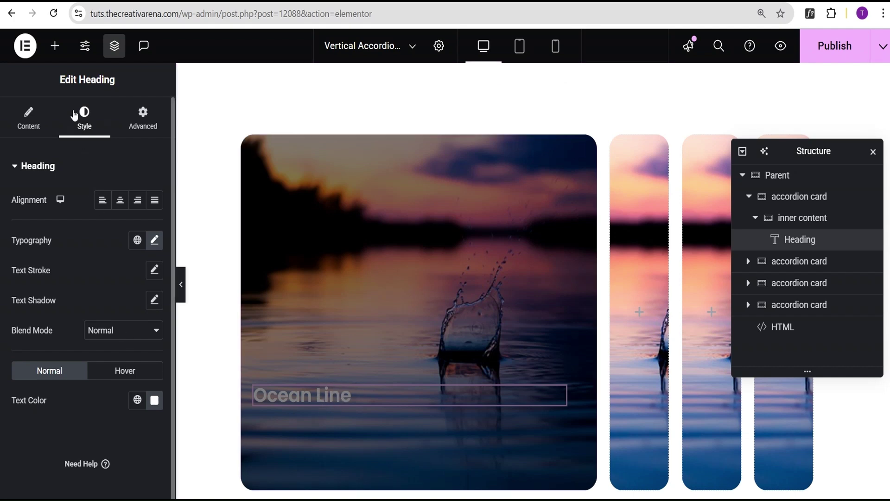
Add a Text Editor widget below the Ocean Line heading and lengthen its text by repeating the lorem ipsum paragraph once.
{"action": "left_click", "coordinate": [61, 58]}
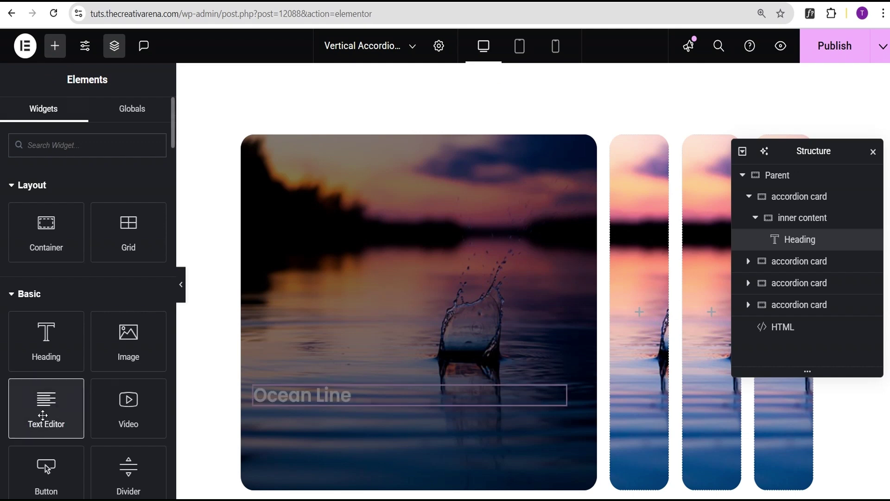
{"action": "left_click_drag", "start_coordinate": [42, 415], "coordinate": [262, 367]}
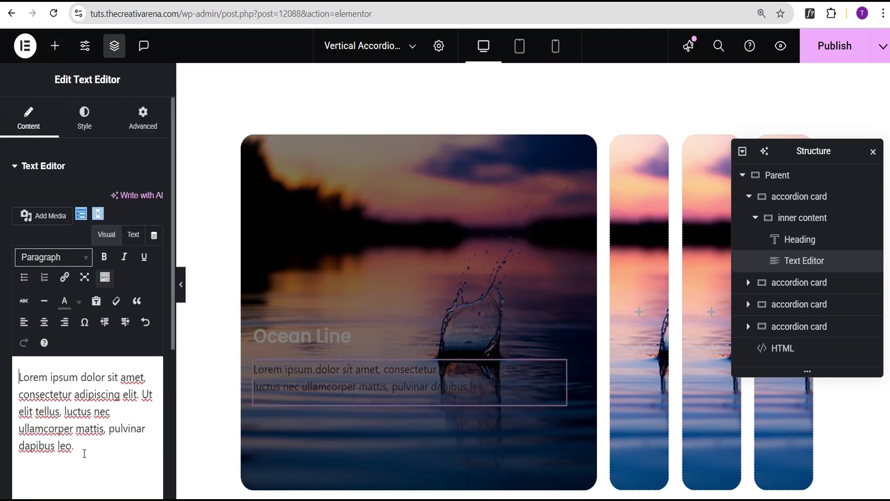
{"action": "left_click_drag", "start_coordinate": [84, 452], "coordinate": [5, 367]}
{"action": "key", "text": "ctrl+c"}
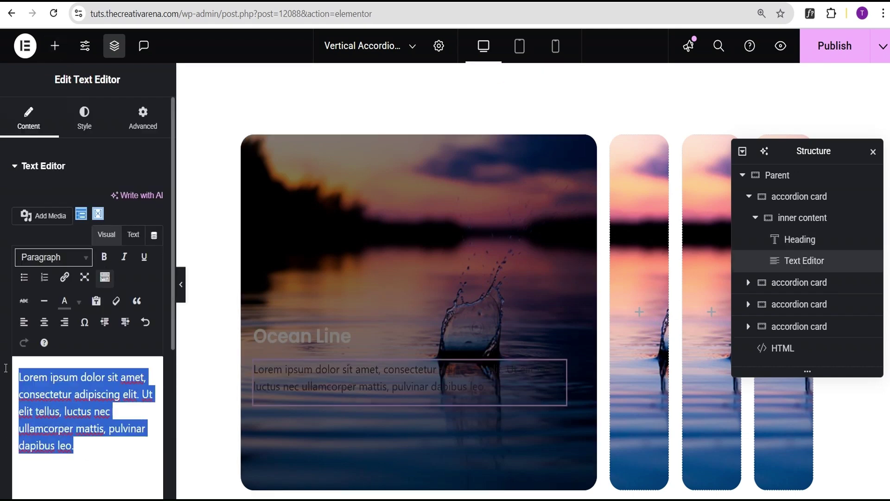
{"action": "left_click", "coordinate": [83, 447]}
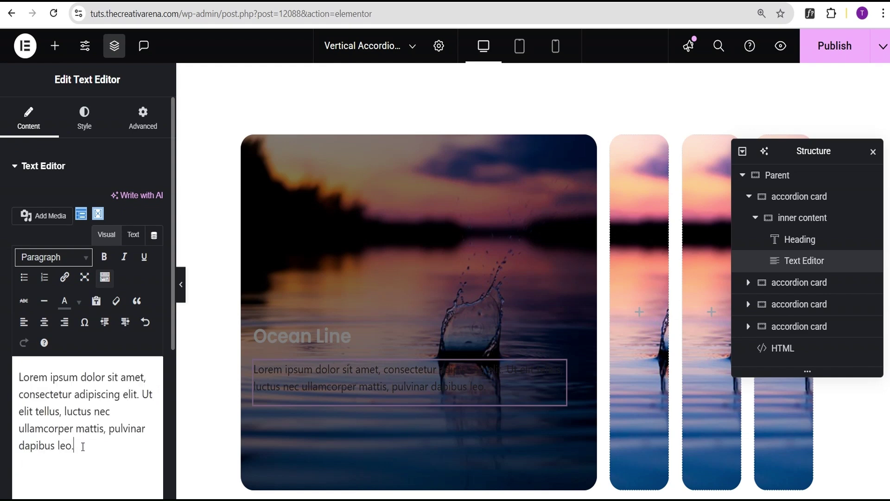
{"action": "key", "text": "ctrl+v"}
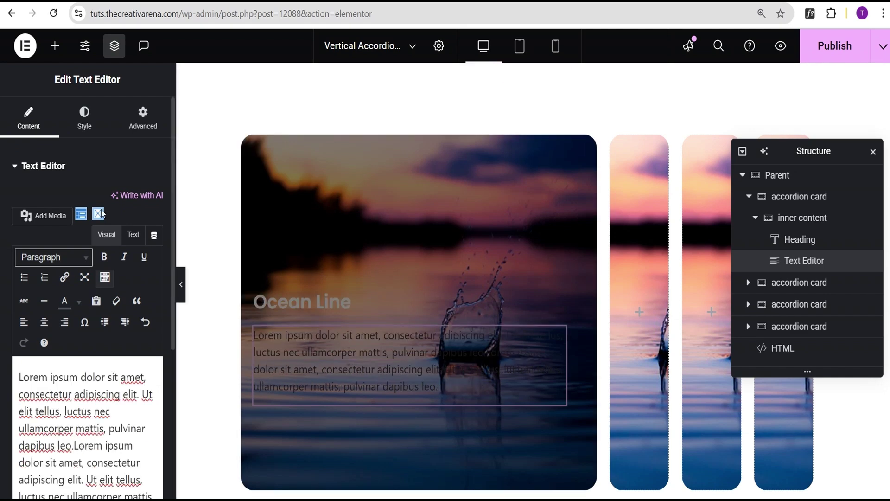
Set the description's text color to #FFFFFF and collapse the inner content container in the structure tree.
{"action": "left_click", "coordinate": [84, 118]}
{"action": "left_click", "coordinate": [154, 230]}
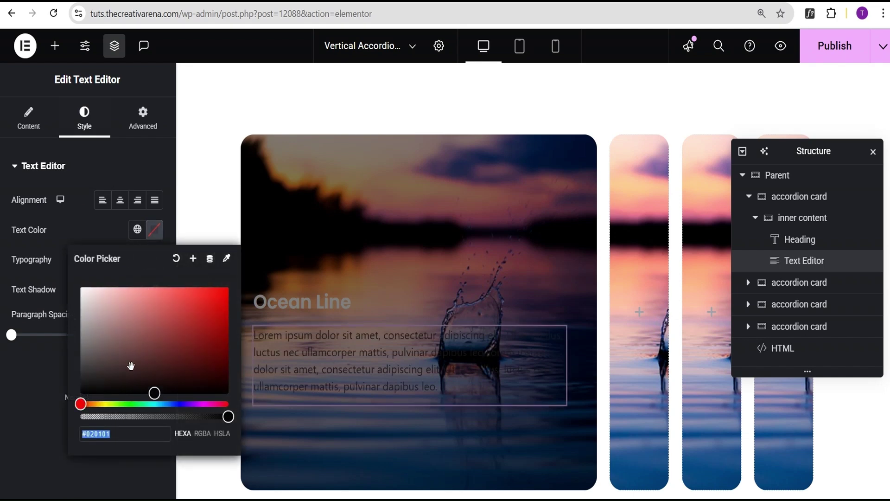
{"action": "type", "text": "#FFFFFF"}
{"action": "left_click", "coordinate": [73, 225]}
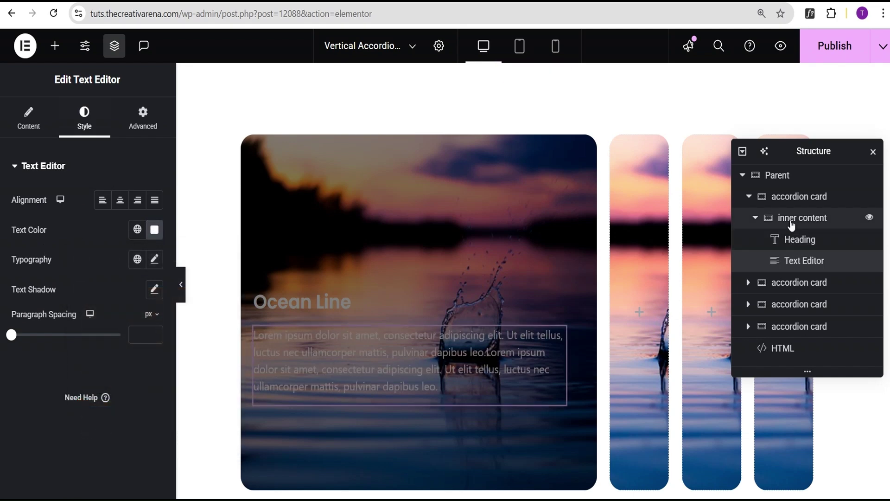
{"action": "left_click", "coordinate": [756, 218]}
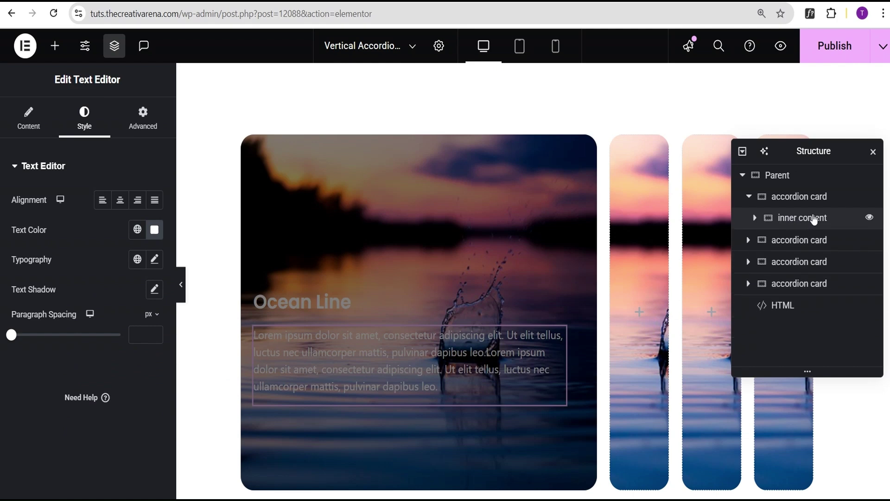
Try the CSS class inner-content on the first card's inner content container, and clear the class again.
{"action": "left_click", "coordinate": [783, 219]}
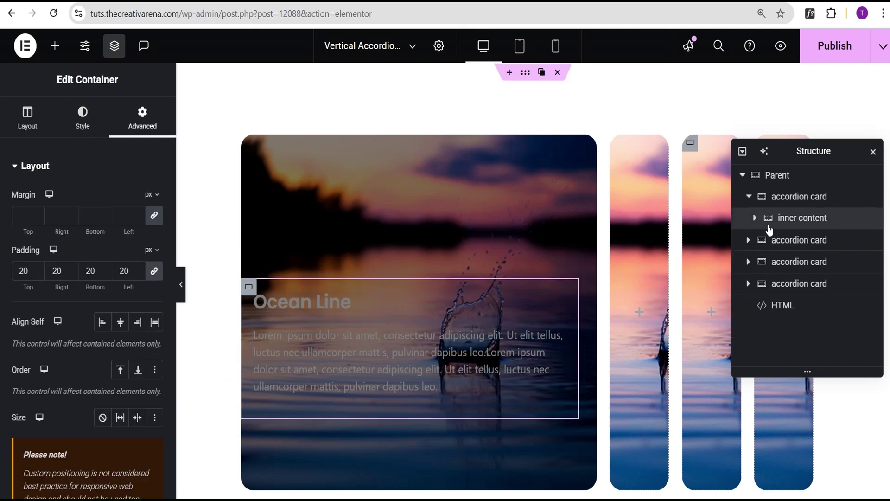
{"action": "scroll", "coordinate": [139, 166], "scroll_direction": "down", "scroll_amount": 3}
{"action": "scroll", "coordinate": [142, 204], "scroll_direction": "down", "scroll_amount": 10}
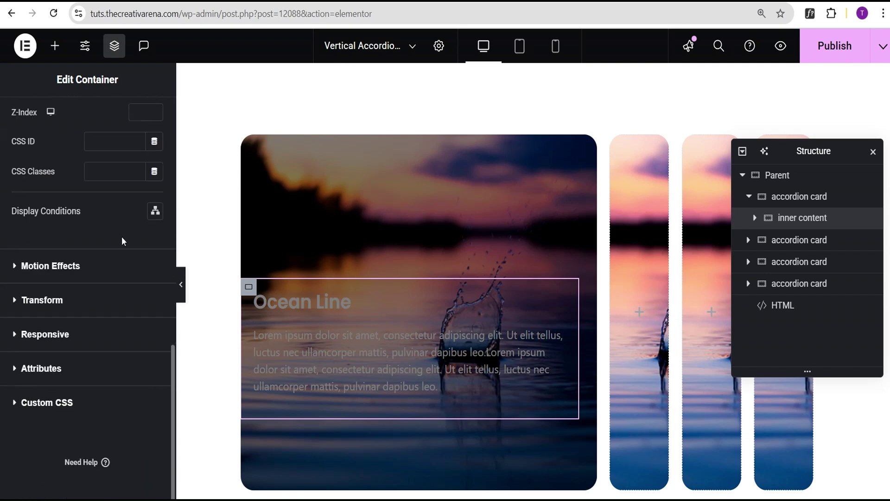
{"action": "left_click", "coordinate": [94, 171]}
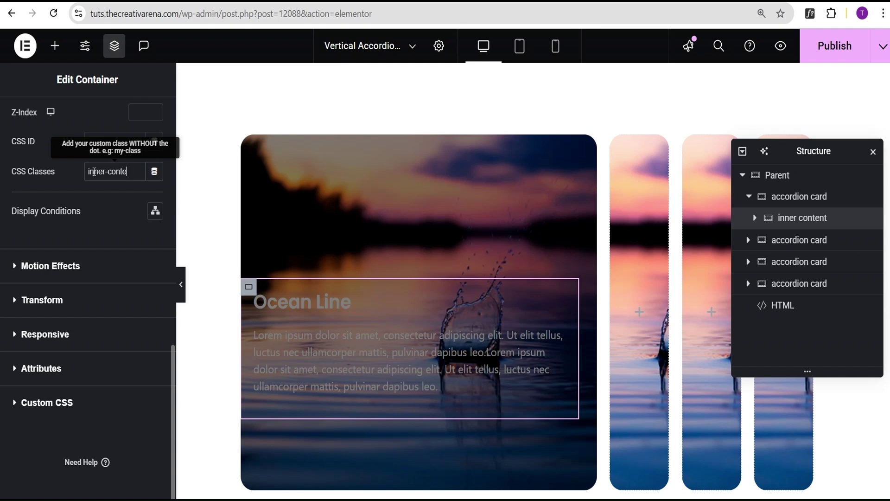
{"action": "type", "text": "nt"}
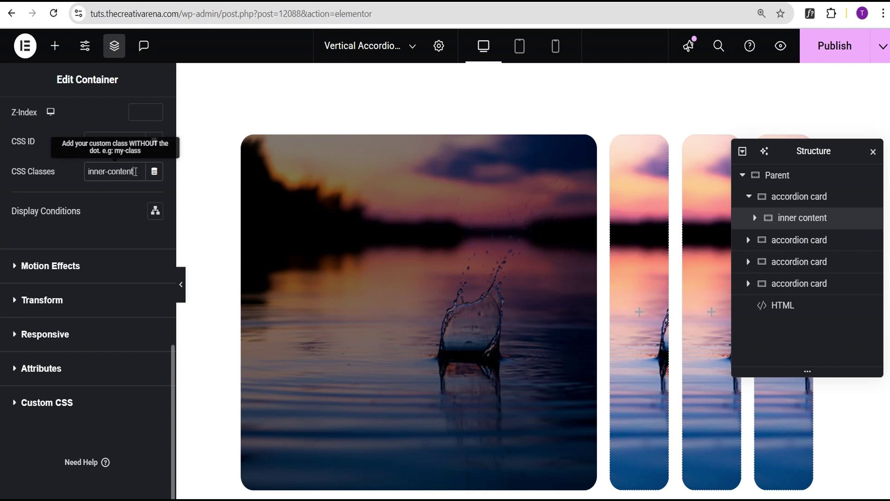
{"action": "left_click_drag", "start_coordinate": [135, 171], "coordinate": [99, 168]}
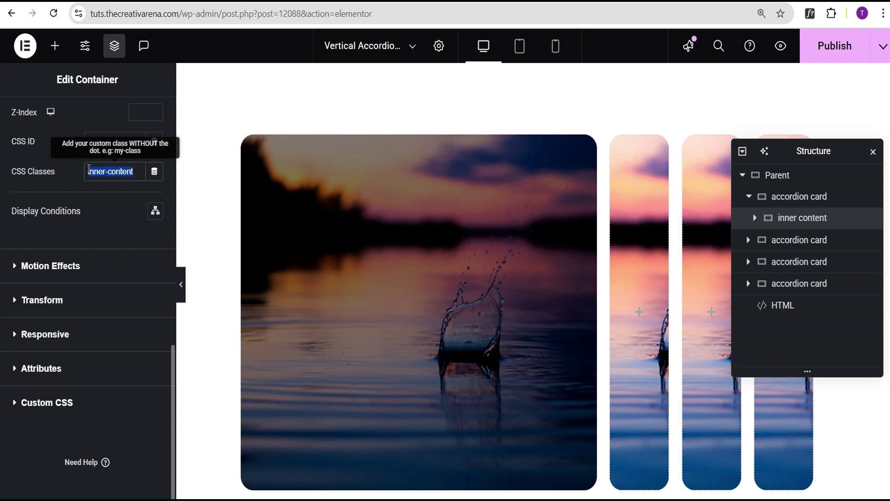
{"action": "key", "text": "BackSpace"}
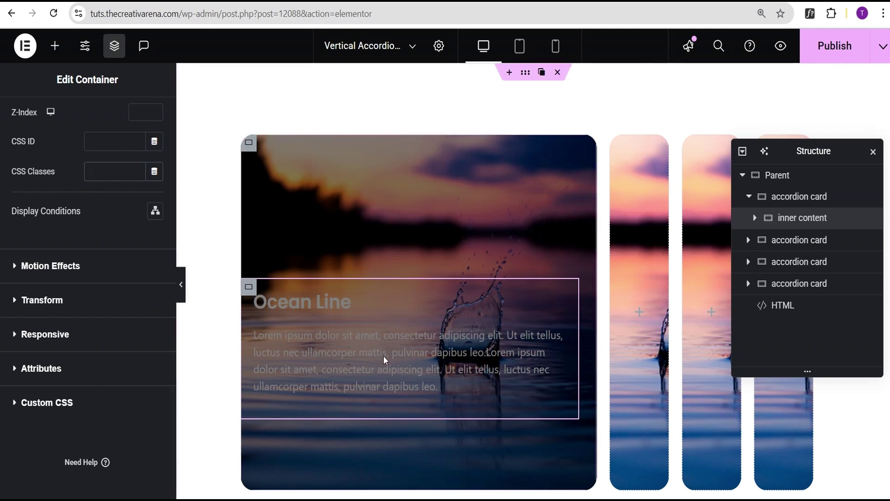
Try an Icon widget inside the inner content container and delete it again.
{"action": "left_click", "coordinate": [55, 49]}
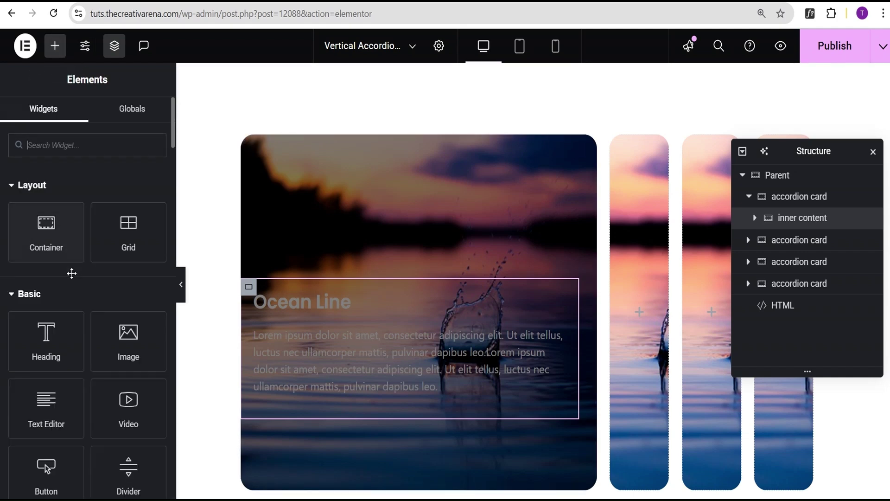
{"action": "scroll", "coordinate": [69, 273], "scroll_direction": "down", "scroll_amount": 5}
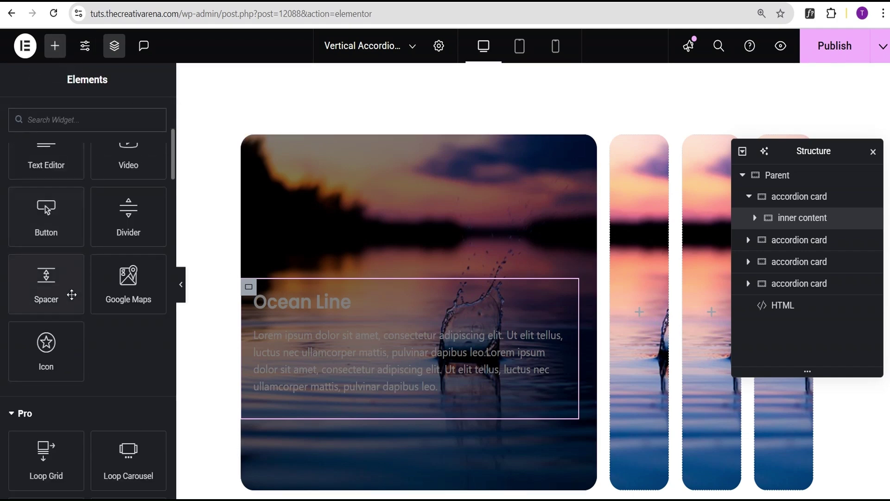
{"action": "left_click", "coordinate": [45, 352]}
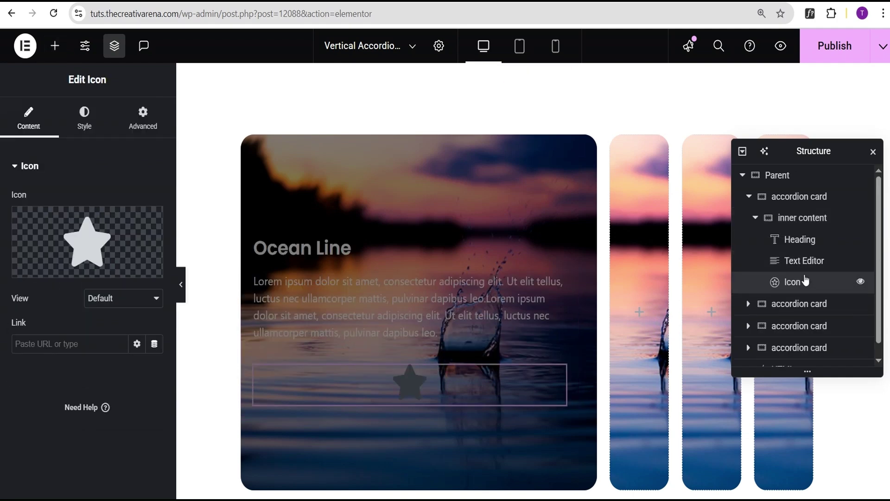
{"action": "right_click", "coordinate": [814, 286]}
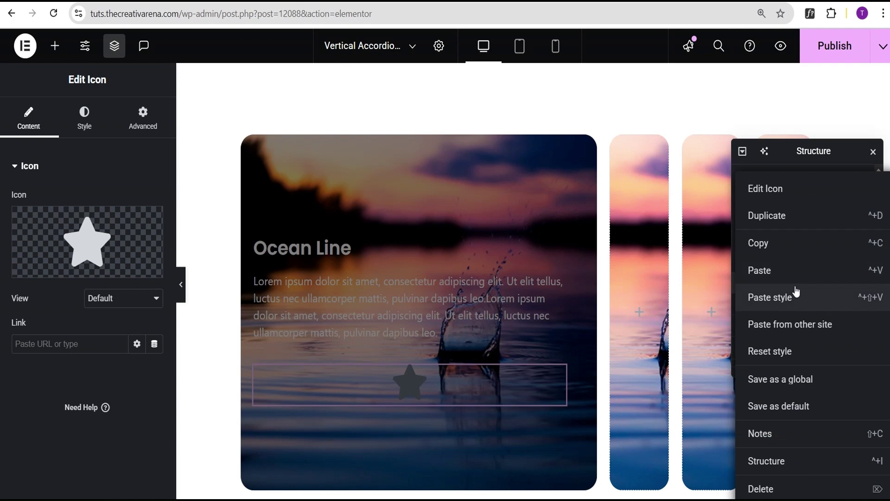
{"action": "left_click", "coordinate": [775, 488]}
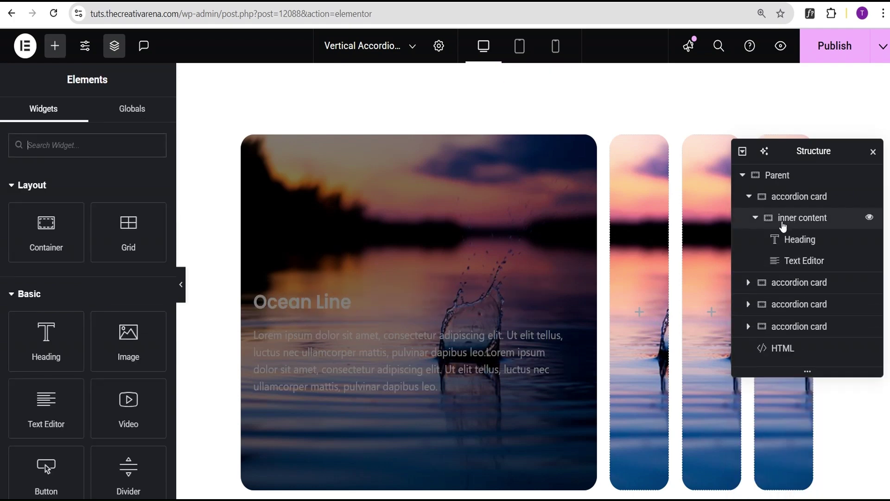
Add an Icon widget directly inside the first accordion card, outside its inner content container, and set its view to Stacked.
{"action": "left_click", "coordinate": [755, 219]}
{"action": "left_click", "coordinate": [801, 219]}
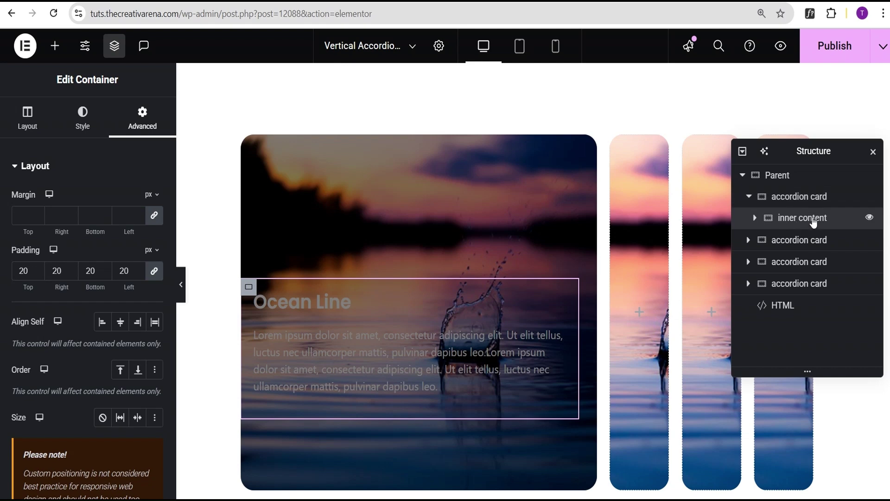
{"action": "left_click", "coordinate": [794, 203]}
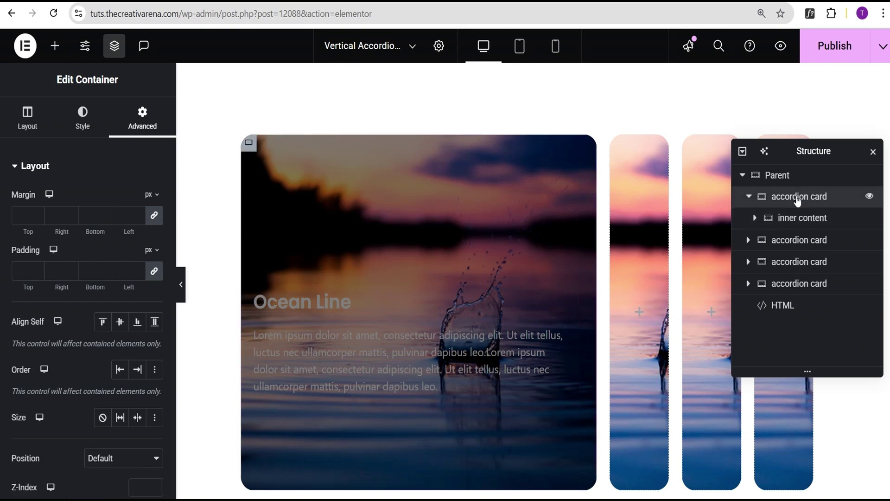
{"action": "left_click", "coordinate": [55, 46]}
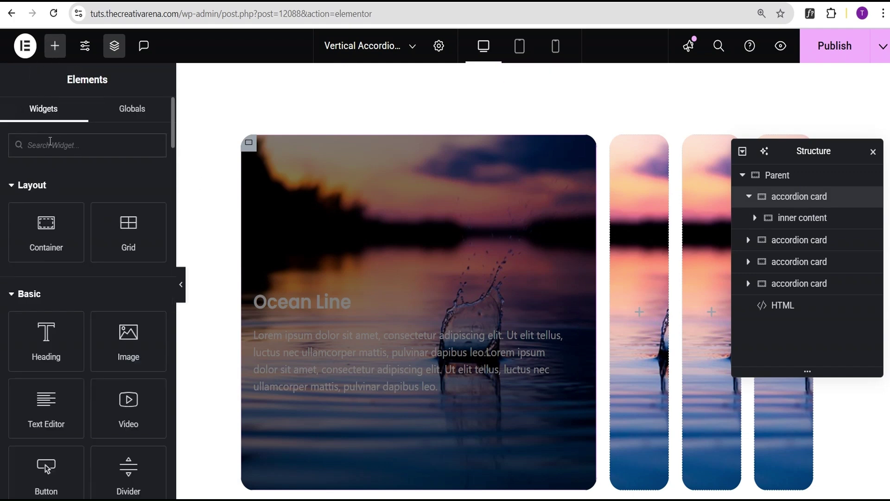
{"action": "scroll", "coordinate": [60, 343], "scroll_direction": "down", "scroll_amount": 4}
{"action": "left_click", "coordinate": [53, 417]}
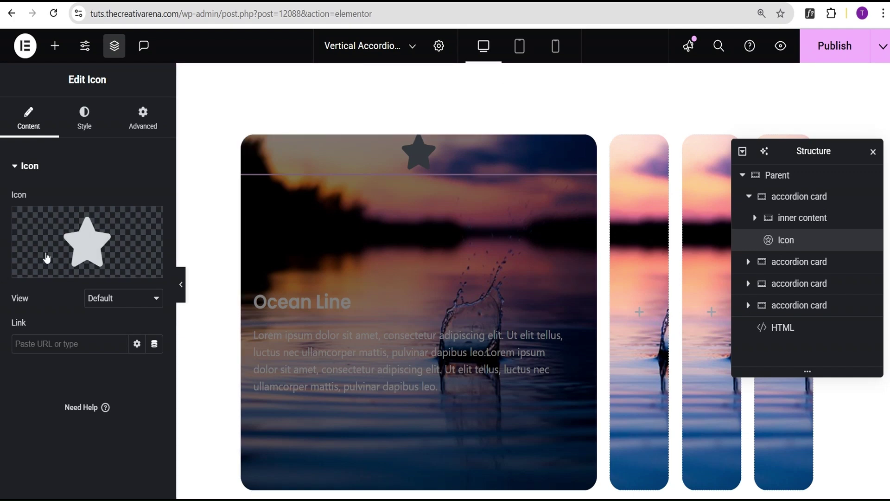
{"action": "left_click", "coordinate": [99, 302]}
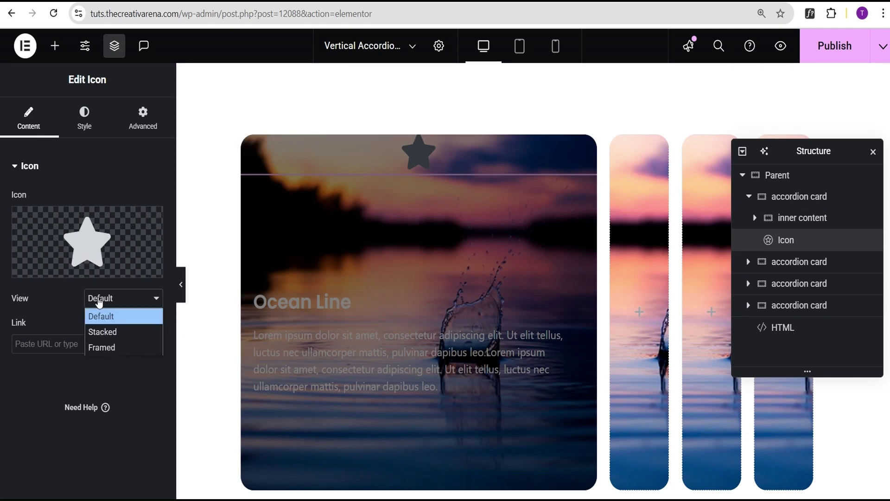
{"action": "left_click", "coordinate": [110, 332]}
Set the icon's primary color to white (#FFFFFF) and its secondary color to black (#000000).
{"action": "left_click", "coordinate": [87, 138]}
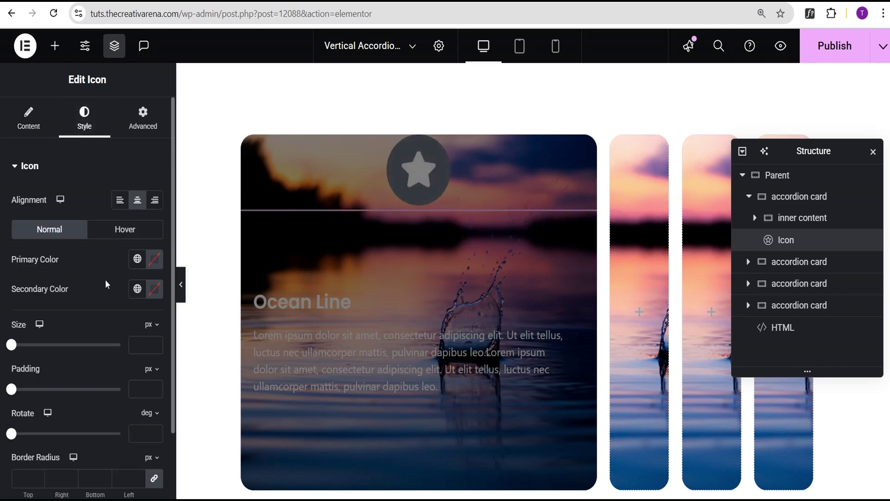
{"action": "left_click", "coordinate": [154, 260]}
{"action": "left_click_drag", "start_coordinate": [152, 422], "coordinate": [64, 302]}
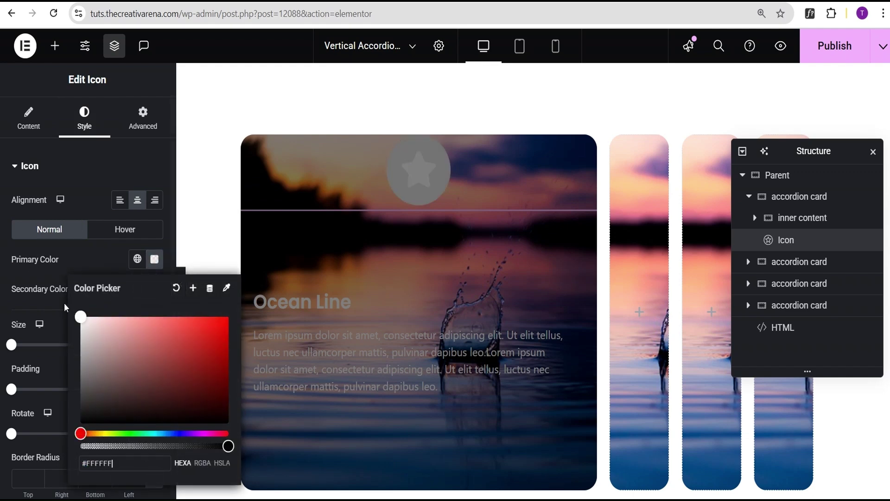
{"action": "left_click", "coordinate": [51, 263]}
{"action": "left_click", "coordinate": [155, 290]}
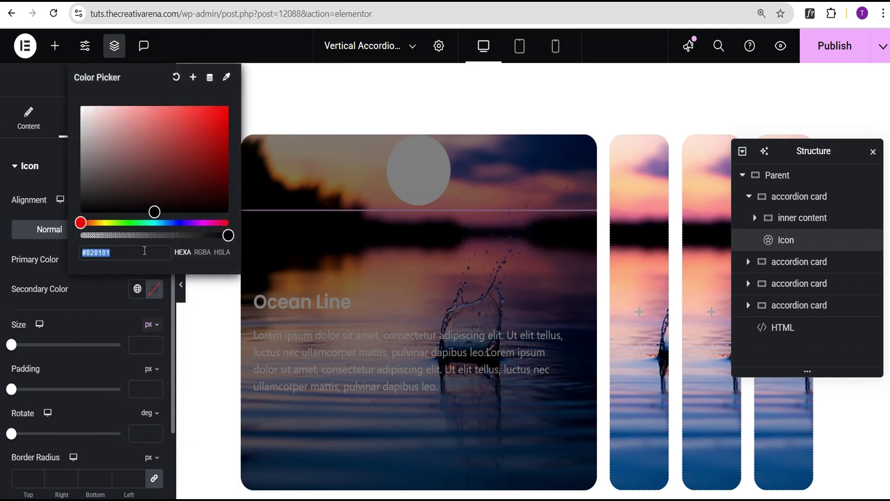
{"action": "left_click", "coordinate": [157, 212]}
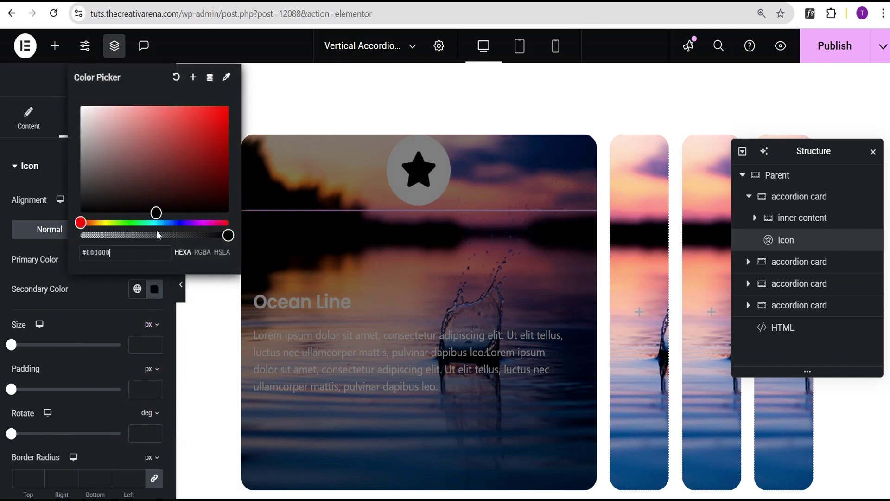
{"action": "left_click", "coordinate": [77, 330]}
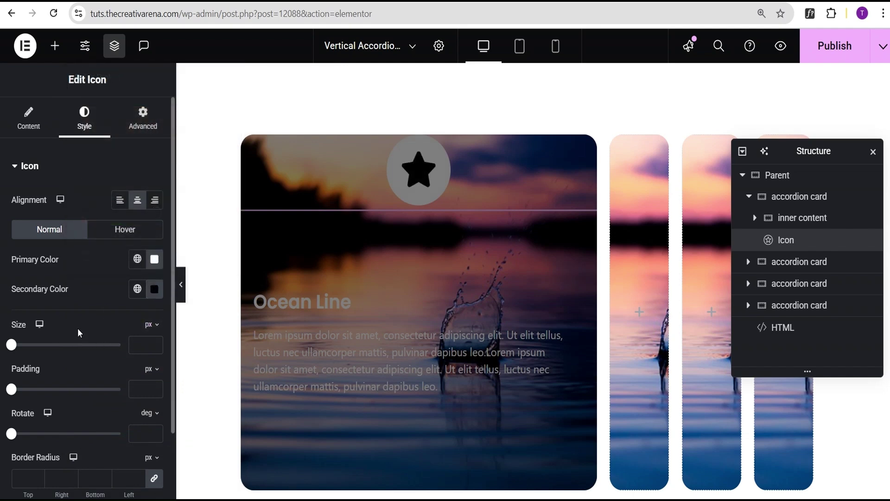
Set the icon's size to 35 px.
{"action": "left_click", "coordinate": [141, 344]}
{"action": "type", "text": "35"}
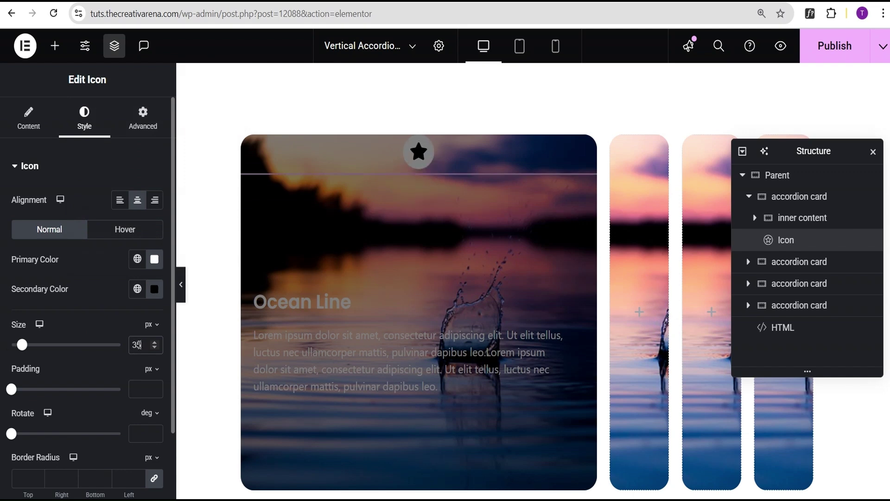
{"action": "scroll", "coordinate": [99, 384], "scroll_direction": "down", "scroll_amount": 2}
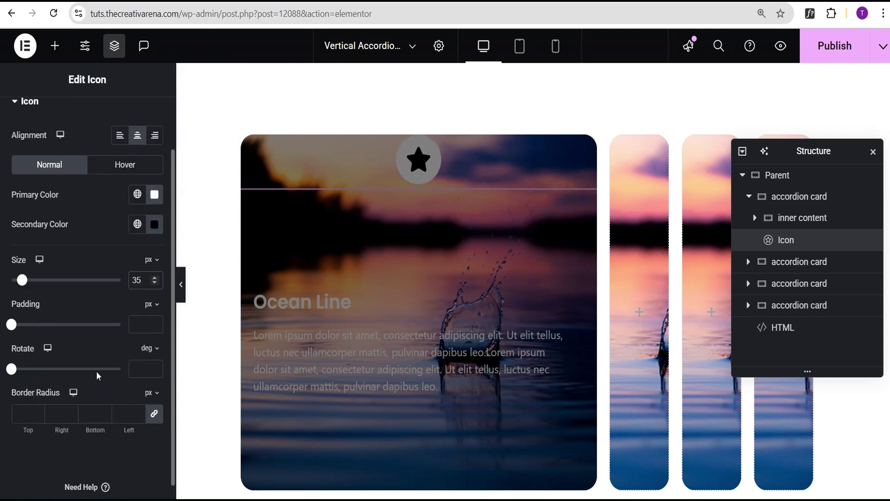
{"action": "scroll", "coordinate": [96, 371], "scroll_direction": "up", "scroll_amount": 2}
Replace the star with the swimmer icon from the icon library.
{"action": "left_click", "coordinate": [26, 125]}
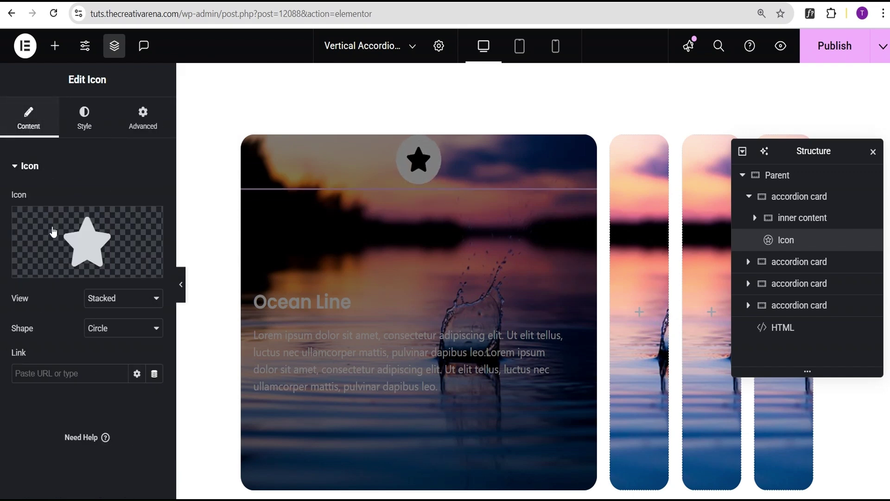
{"action": "left_click", "coordinate": [83, 245]}
{"action": "scroll", "coordinate": [500, 317], "scroll_direction": "down", "scroll_amount": 3}
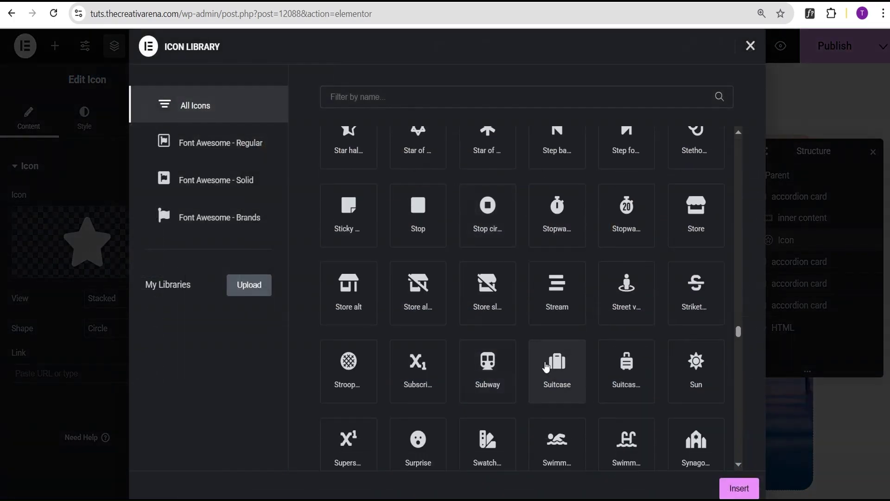
{"action": "left_click", "coordinate": [547, 457]}
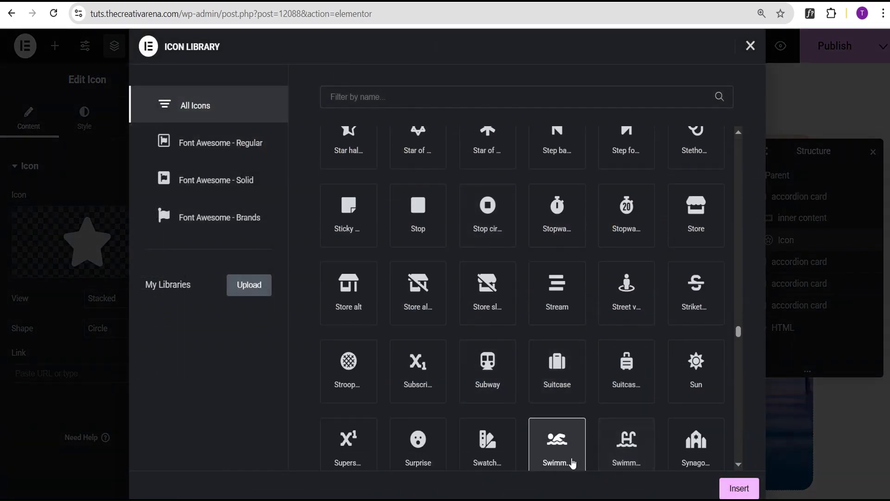
{"action": "scroll", "coordinate": [560, 459], "scroll_direction": "down", "scroll_amount": 2}
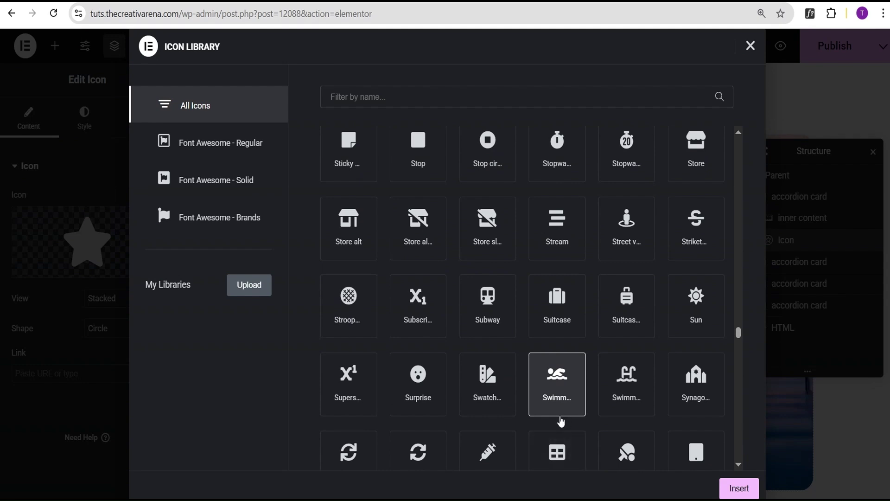
{"action": "left_click", "coordinate": [723, 494]}
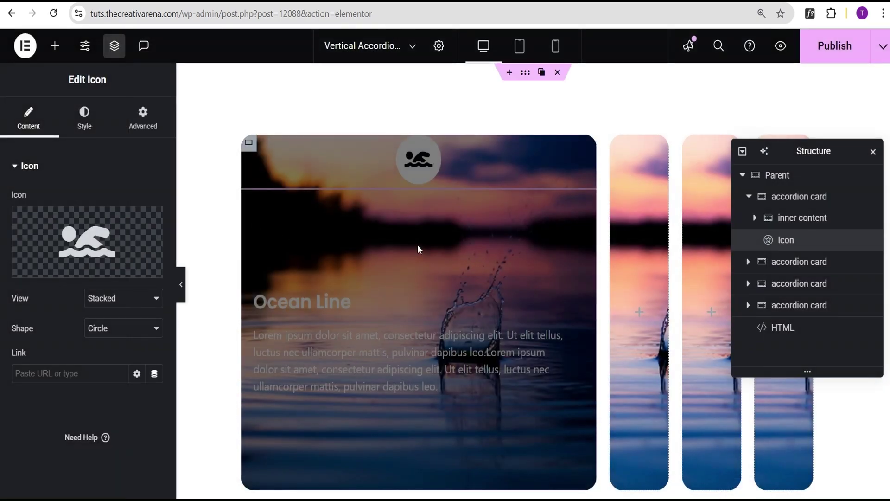
Set the swimmer icon's position to Absolute.
{"action": "left_click", "coordinate": [144, 128]}
{"action": "scroll", "coordinate": [126, 194], "scroll_direction": "down", "scroll_amount": 5}
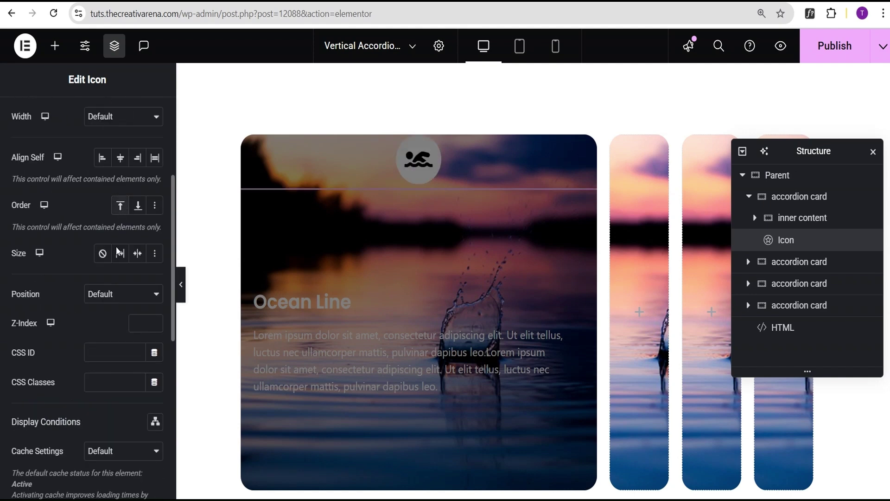
{"action": "left_click", "coordinate": [118, 293]}
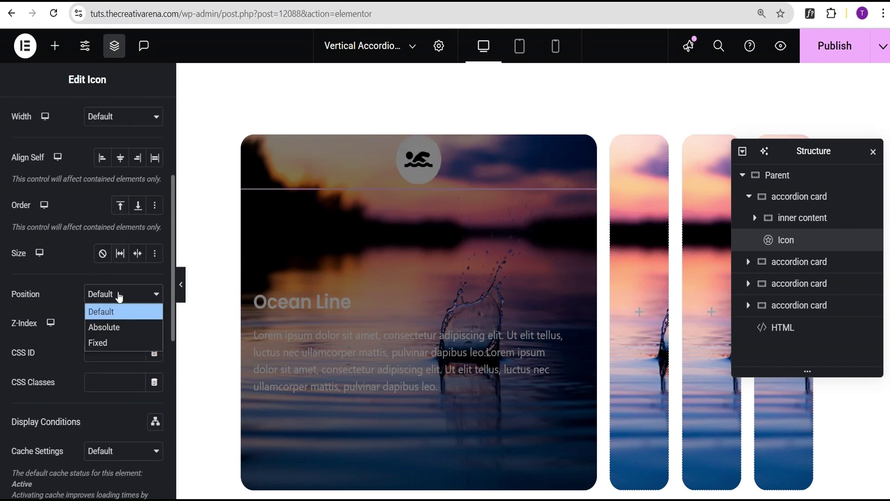
{"action": "left_click", "coordinate": [117, 324]}
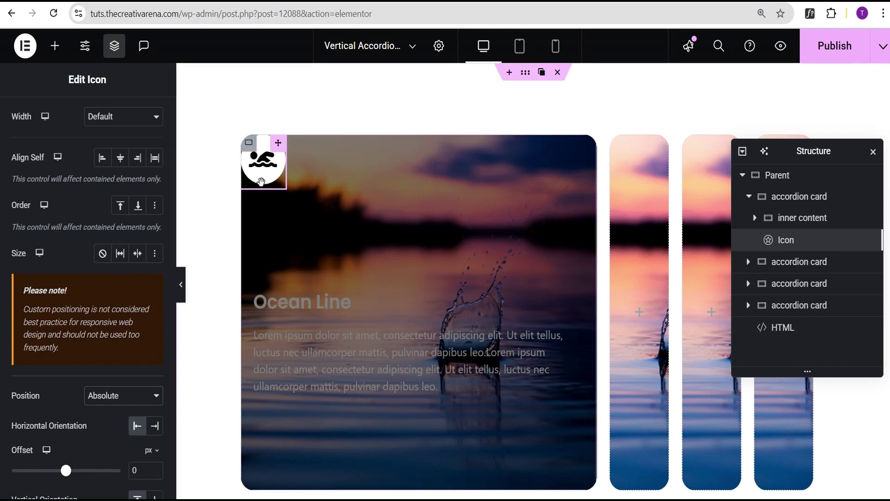
Set the icon's horizontal offset to 30 px and its vertical orientation to Bottom.
{"action": "scroll", "coordinate": [250, 223], "scroll_direction": "down", "scroll_amount": 2}
{"action": "scroll", "coordinate": [127, 354], "scroll_direction": "down", "scroll_amount": 3}
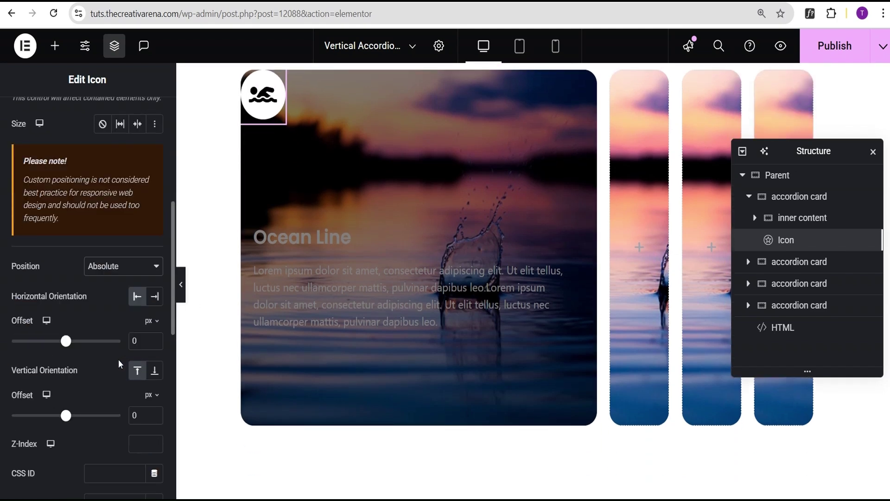
{"action": "scroll", "coordinate": [118, 359], "scroll_direction": "down", "scroll_amount": 1}
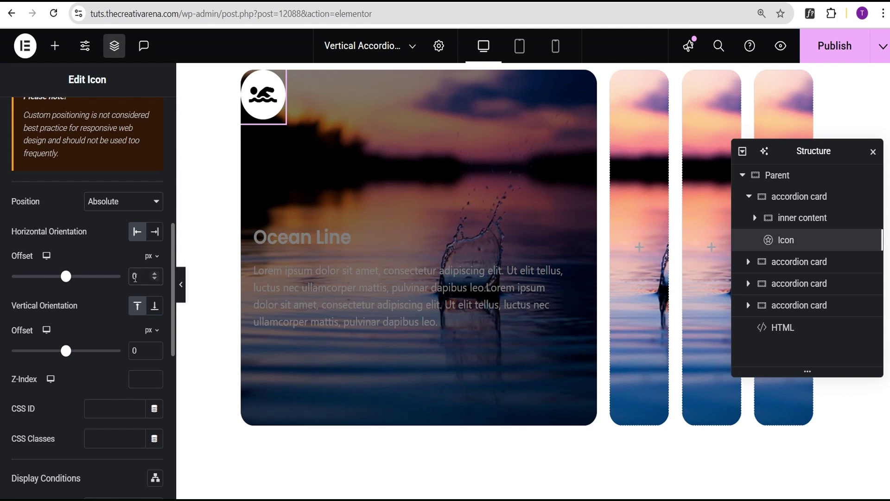
{"action": "type", "text": "4"}
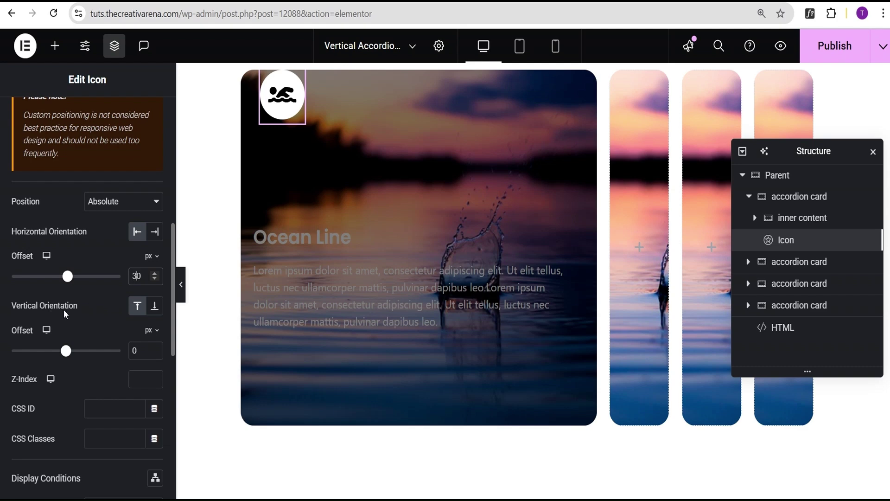
{"action": "left_click", "coordinate": [155, 311]}
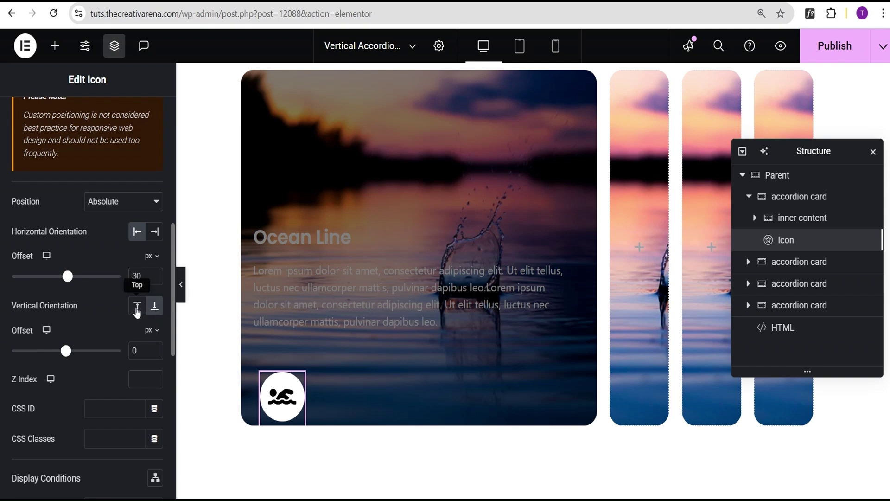
Set the icon's vertical offset to 10 px and check the card at full canvas width.
{"action": "left_click", "coordinate": [136, 351]}
{"action": "type", "text": "1"}
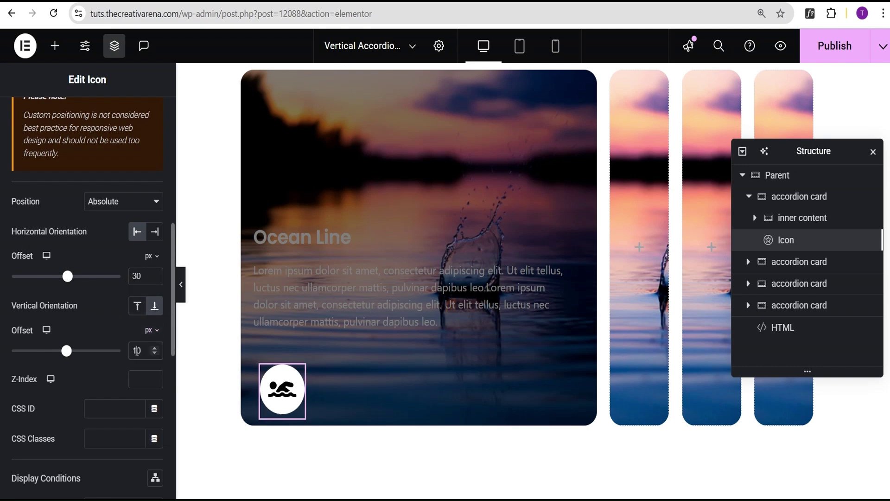
{"action": "left_click", "coordinate": [180, 284]}
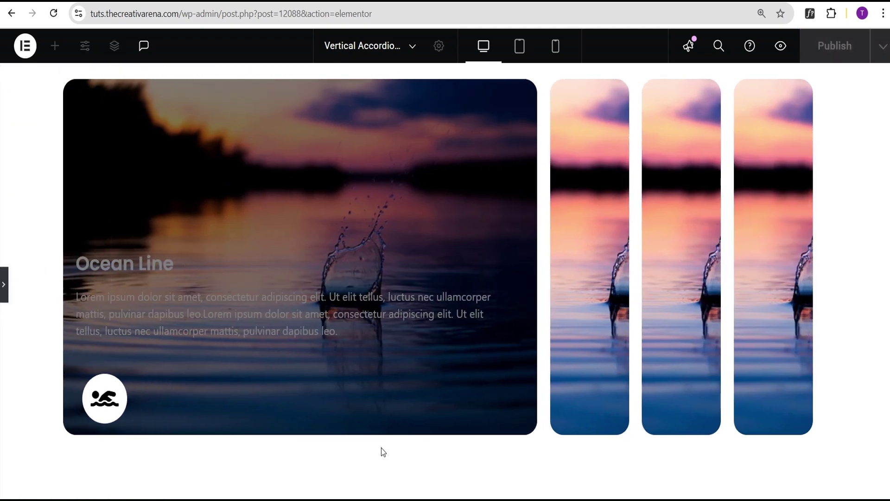
{"action": "left_click", "coordinate": [5, 284]}
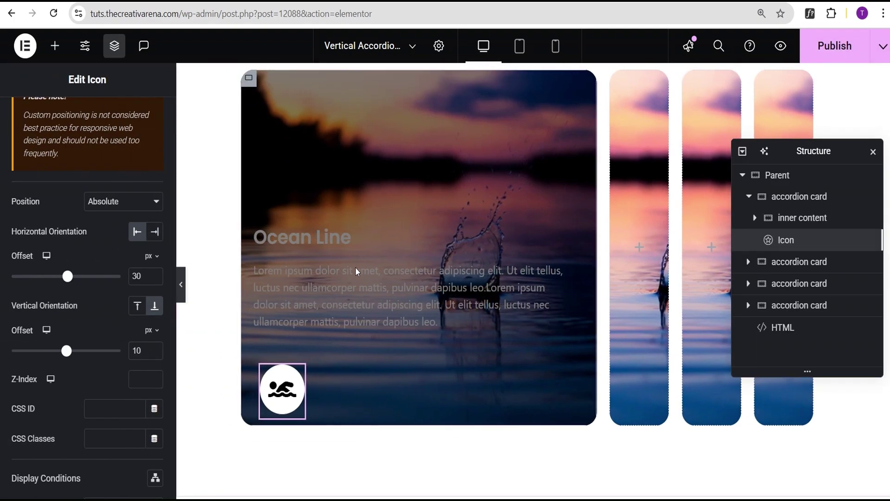
Assign the CSS class inner-content to the first card's inner content container.
{"action": "left_click", "coordinate": [809, 220]}
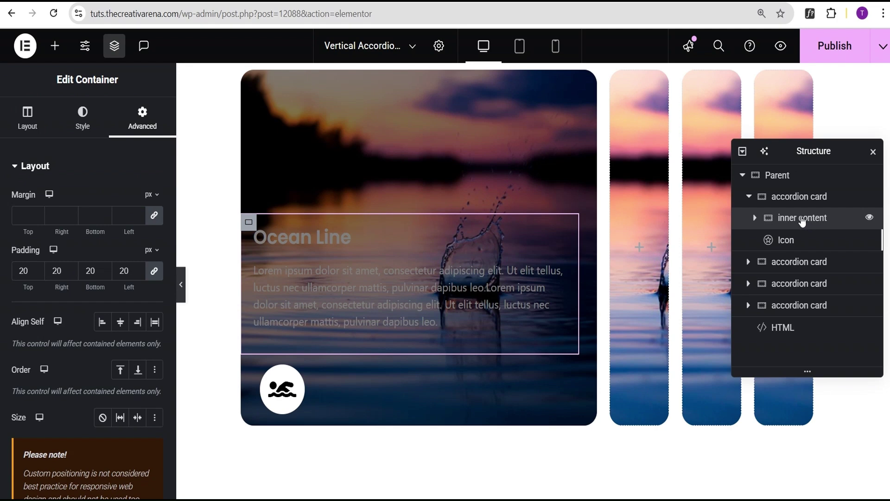
{"action": "left_click", "coordinate": [135, 166]}
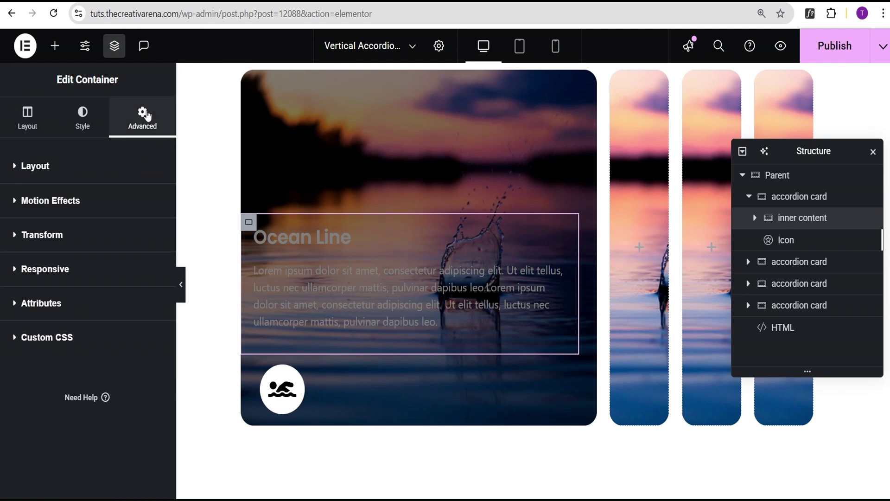
{"action": "left_click", "coordinate": [115, 165]}
{"action": "scroll", "coordinate": [116, 278], "scroll_direction": "down", "scroll_amount": 10}
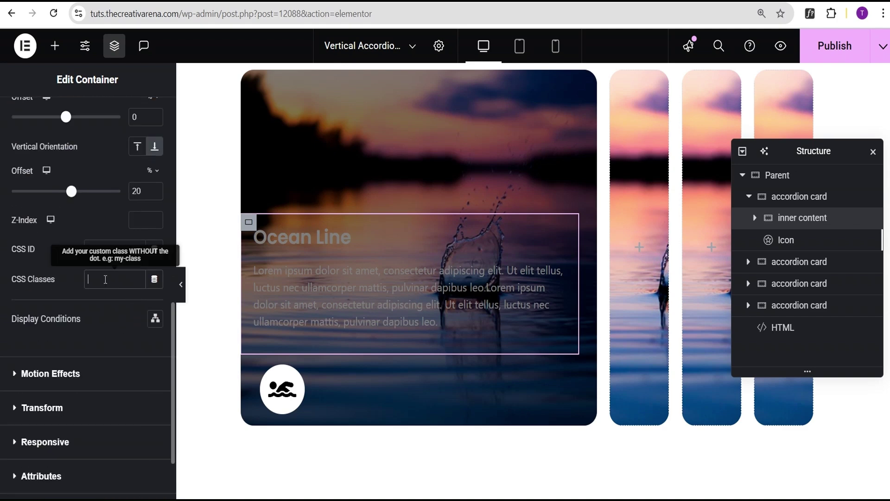
{"action": "left_click", "coordinate": [105, 279]}
{"action": "type", "text": "inner-content"}
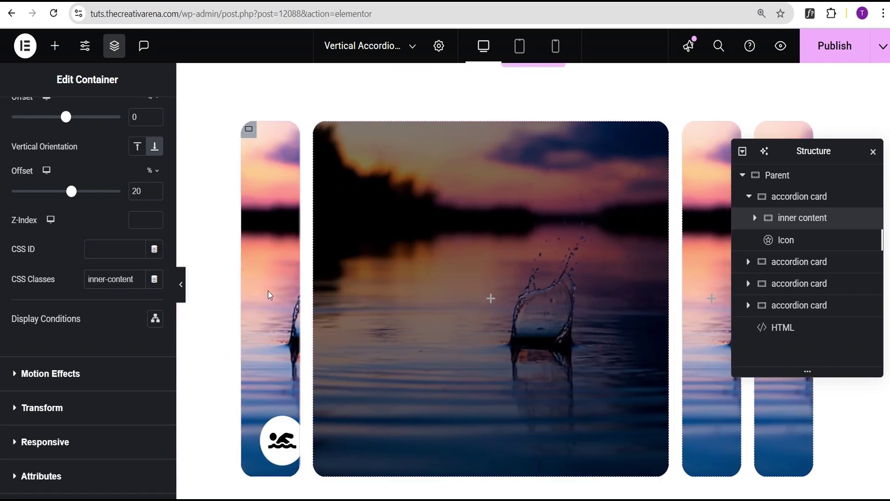
Delete the three empty accordion cards, keeping only the first card with its content and icon.
{"action": "left_click", "coordinate": [268, 290]}
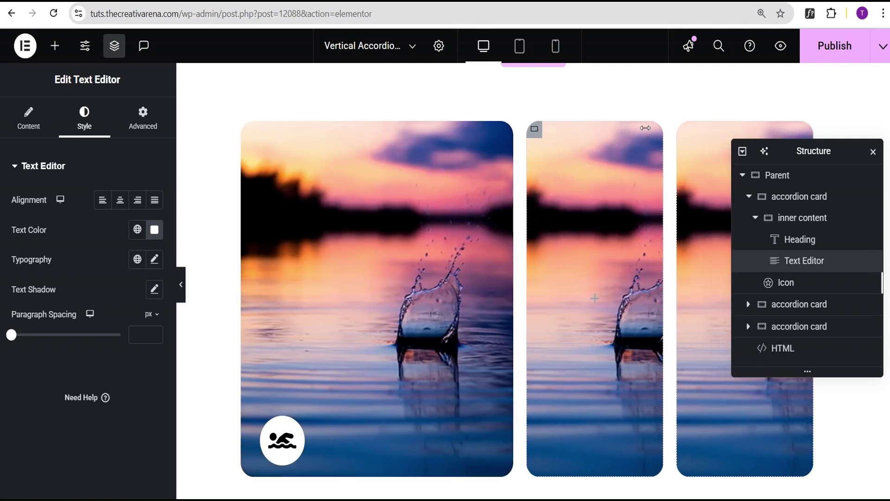
{"action": "left_click_drag", "start_coordinate": [645, 128], "coordinate": [597, 139]}
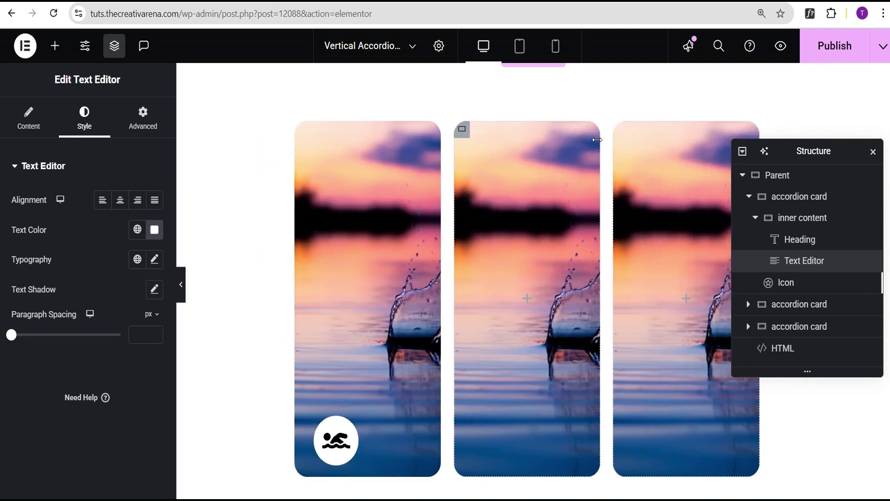
{"action": "left_click", "coordinate": [472, 129]}
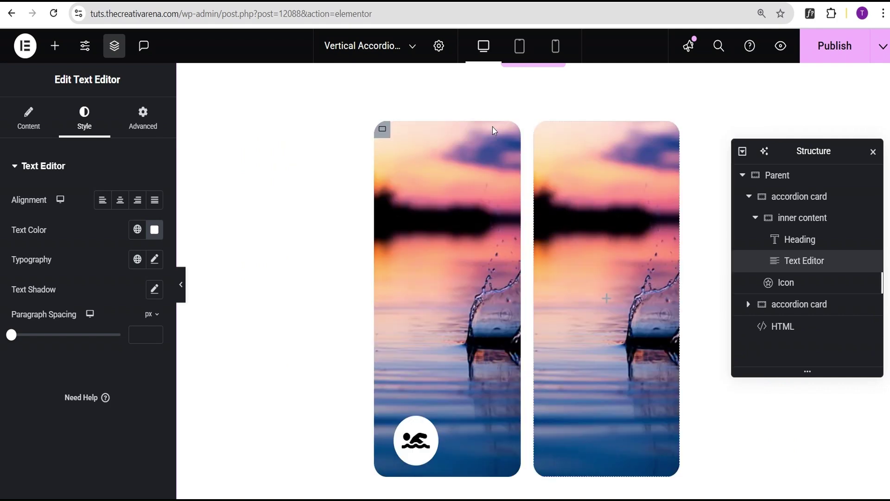
{"action": "left_click", "coordinate": [573, 130]}
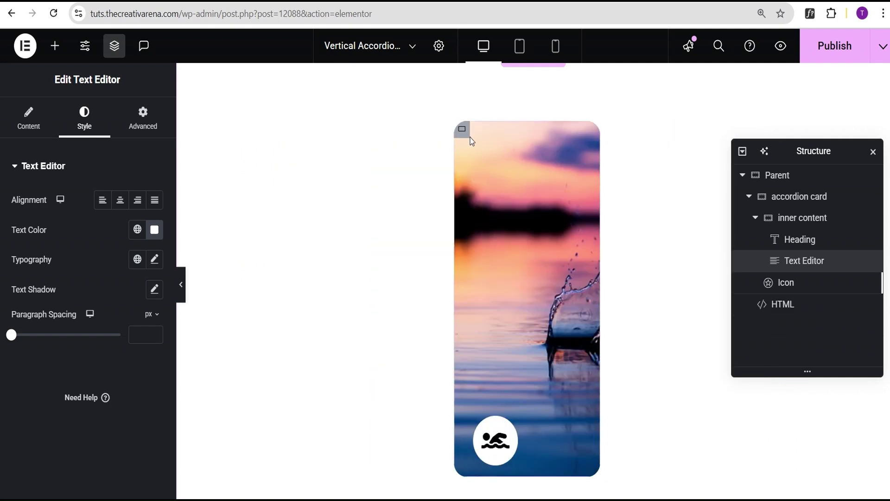
Duplicate the finished accordion card three times to make four cards in the Parent container.
{"action": "left_click", "coordinate": [756, 196]}
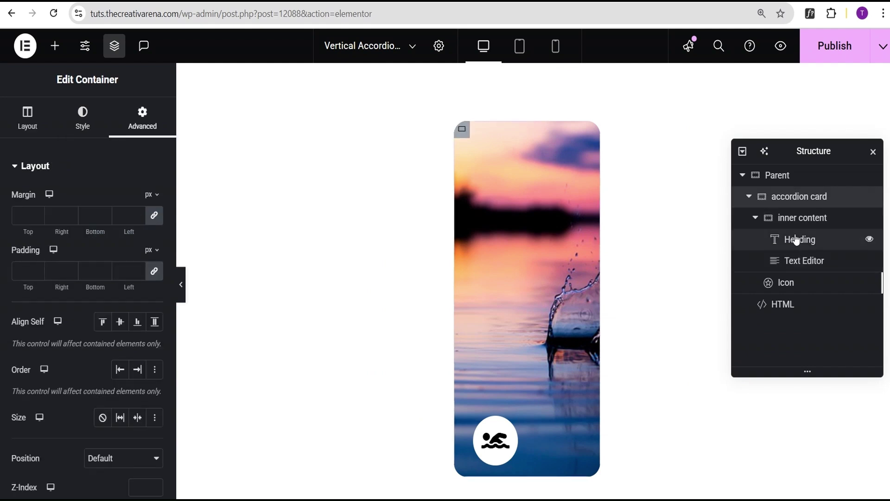
{"action": "left_click", "coordinate": [749, 199]}
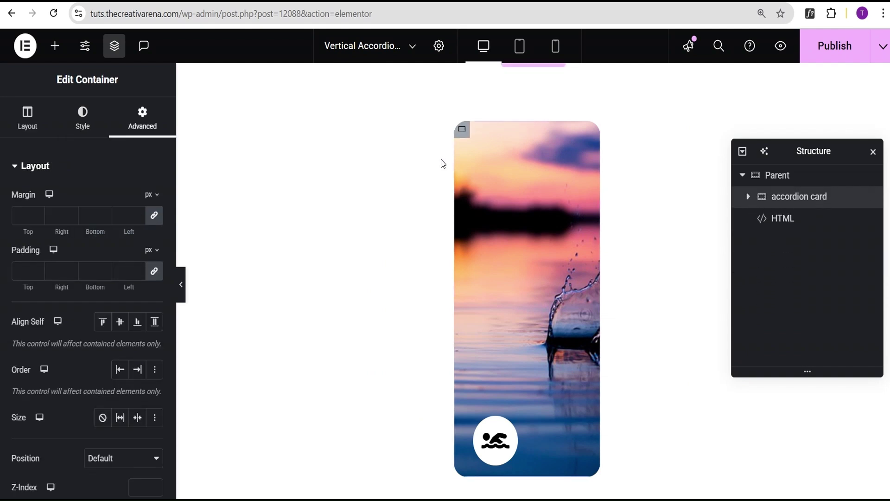
{"action": "right_click", "coordinate": [834, 200]}
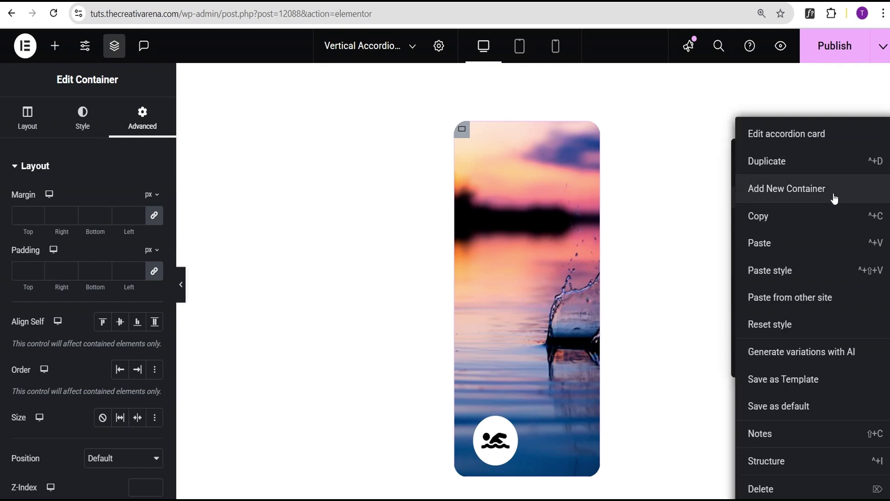
{"action": "left_click", "coordinate": [797, 163]}
{"action": "right_click", "coordinate": [832, 222]}
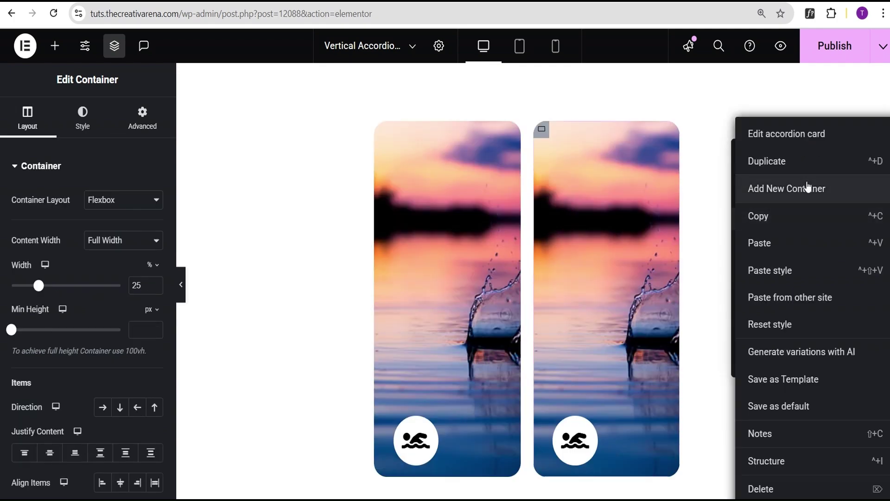
{"action": "left_click", "coordinate": [802, 163]}
{"action": "right_click", "coordinate": [838, 251]}
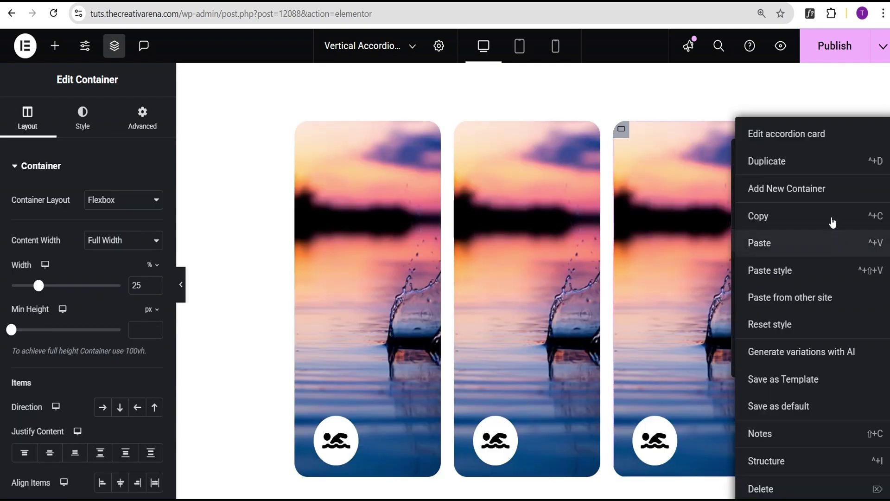
{"action": "left_click", "coordinate": [804, 169]}
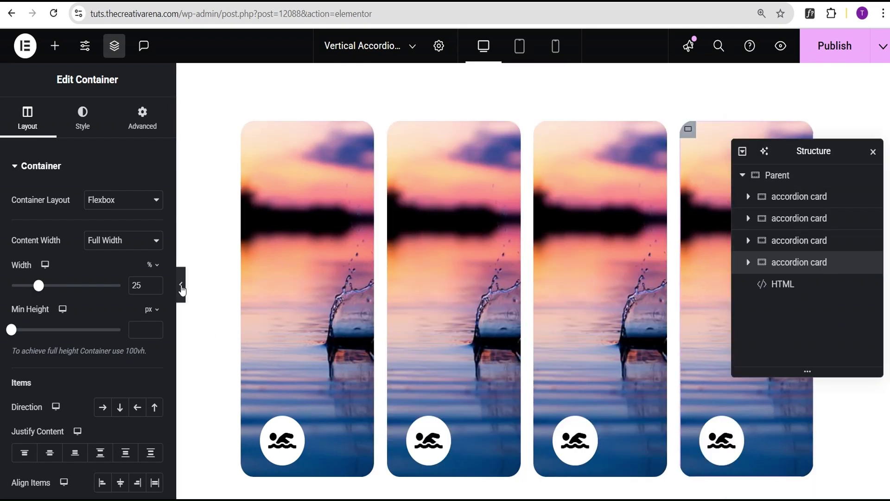
Publish the page and open its preview to test how the cards expand when pointed at.
{"action": "left_click", "coordinate": [833, 54]}
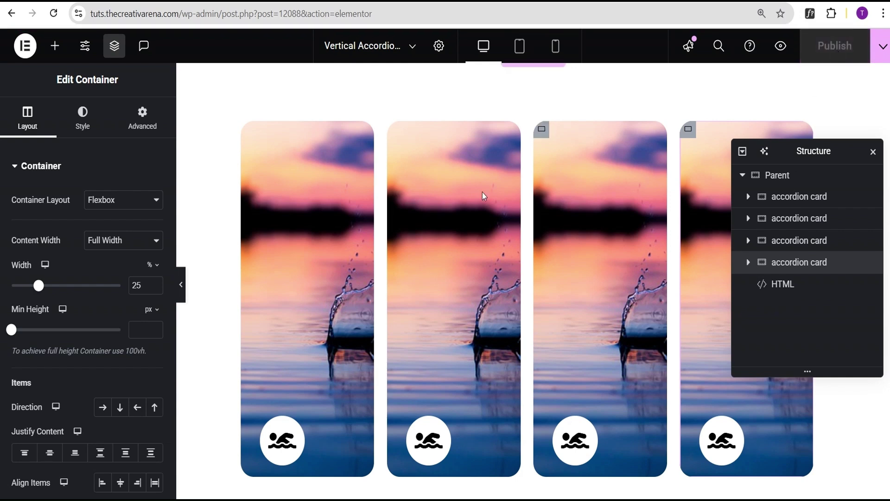
{"action": "left_click", "coordinate": [781, 46]}
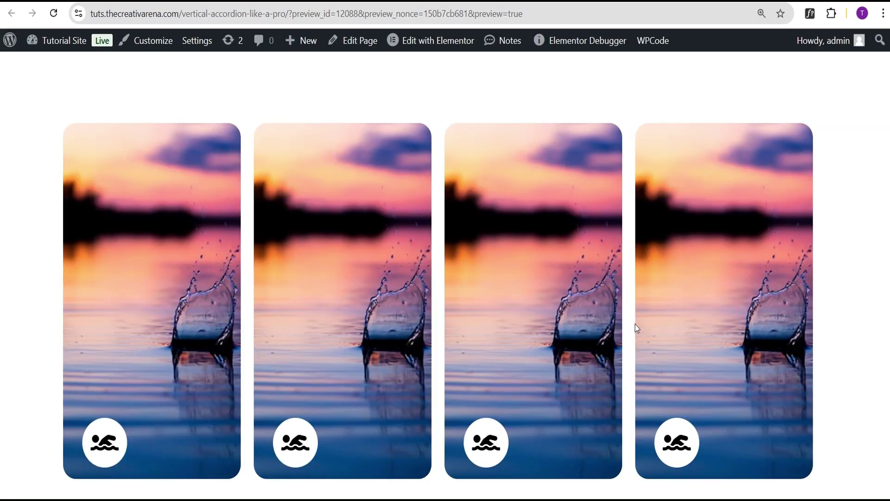
{"action": "mouse_move", "coordinate": [180, 274]}
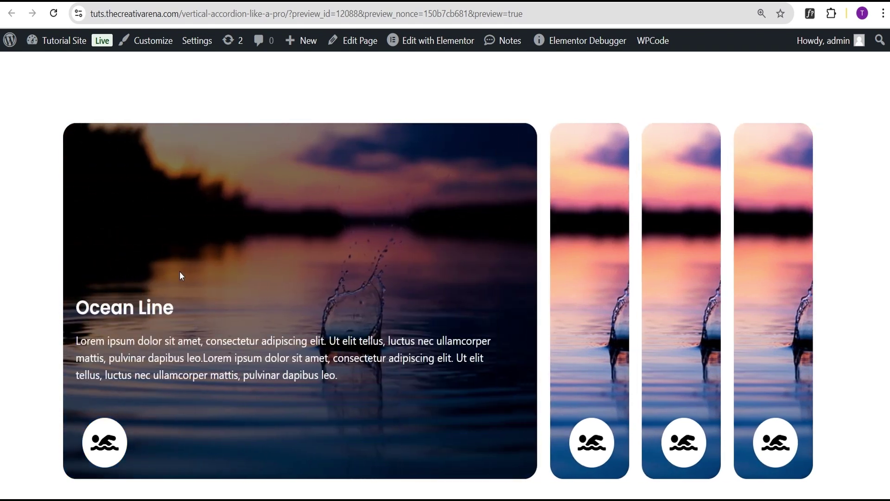
{"action": "mouse_move", "coordinate": [602, 264]}
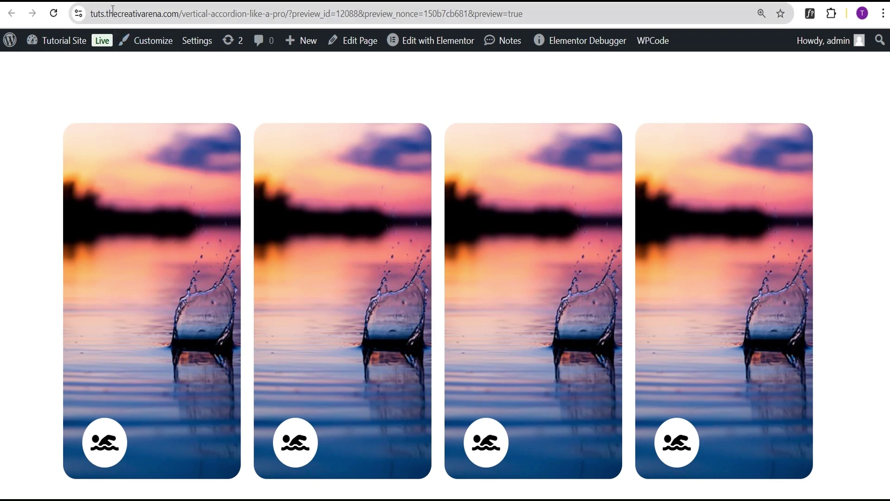
Return to the Elementor editor and add the class expanded after accordion-card on the second accordion card.
{"action": "left_click", "coordinate": [100, 2]}
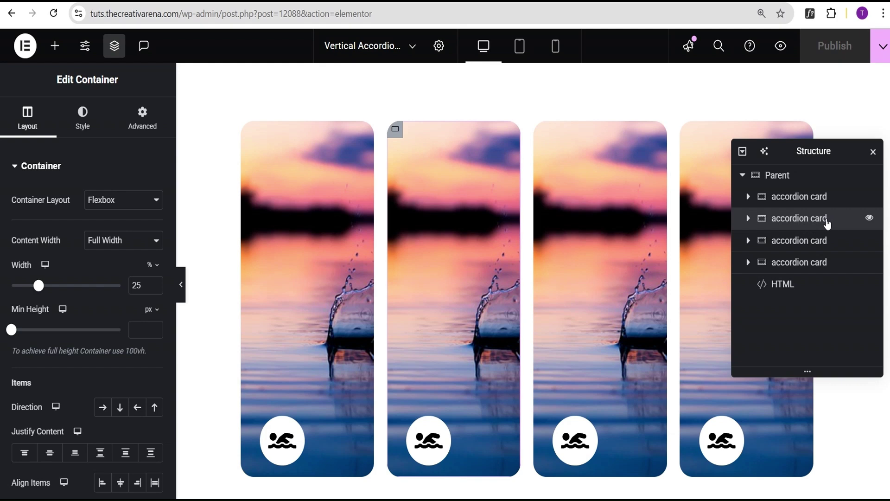
{"action": "left_click", "coordinate": [139, 122]}
{"action": "scroll", "coordinate": [154, 305], "scroll_direction": "down", "scroll_amount": 5}
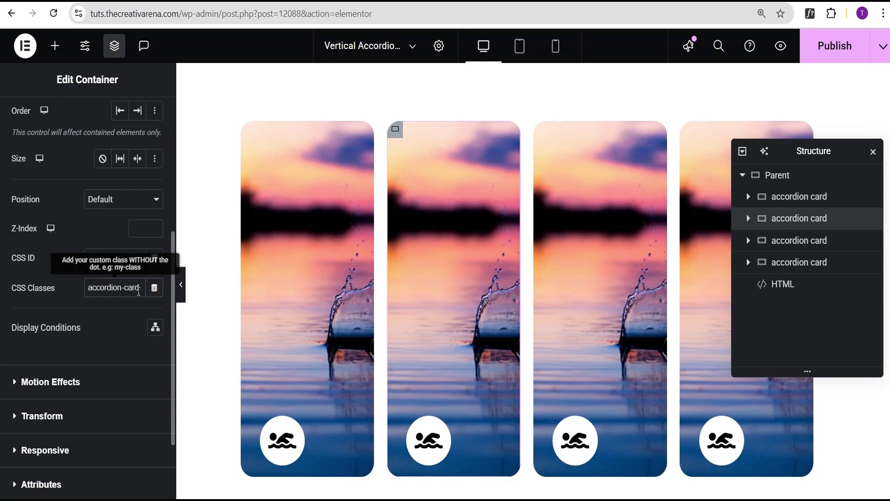
{"action": "type", "text": "expanded"}
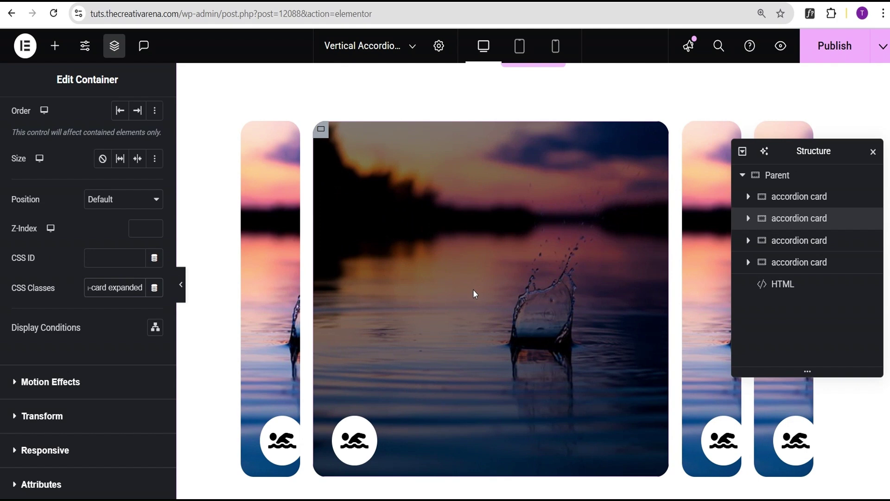
Add the class active after inner-content on the second card's inner content container and check it at full canvas width.
{"action": "left_click", "coordinate": [748, 218]}
{"action": "left_click", "coordinate": [804, 245]}
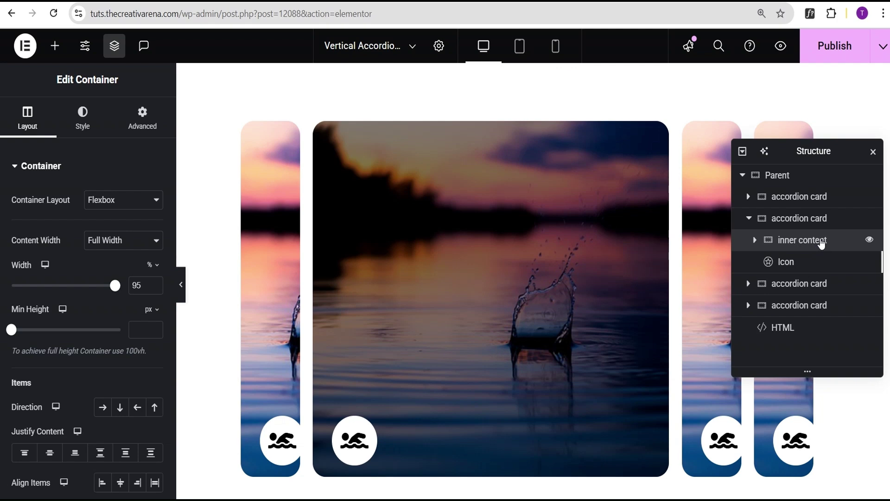
{"action": "left_click", "coordinate": [142, 122]}
{"action": "scroll", "coordinate": [128, 300], "scroll_direction": "down", "scroll_amount": 10}
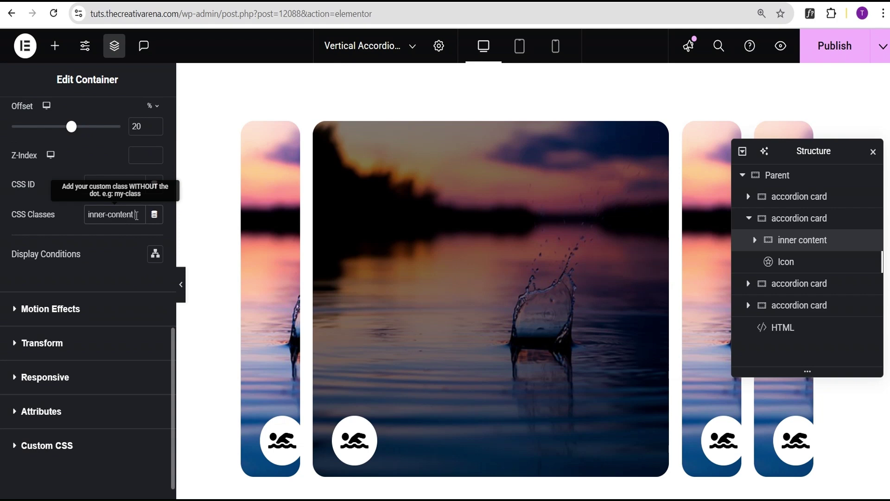
{"action": "type", "text": "ctive"}
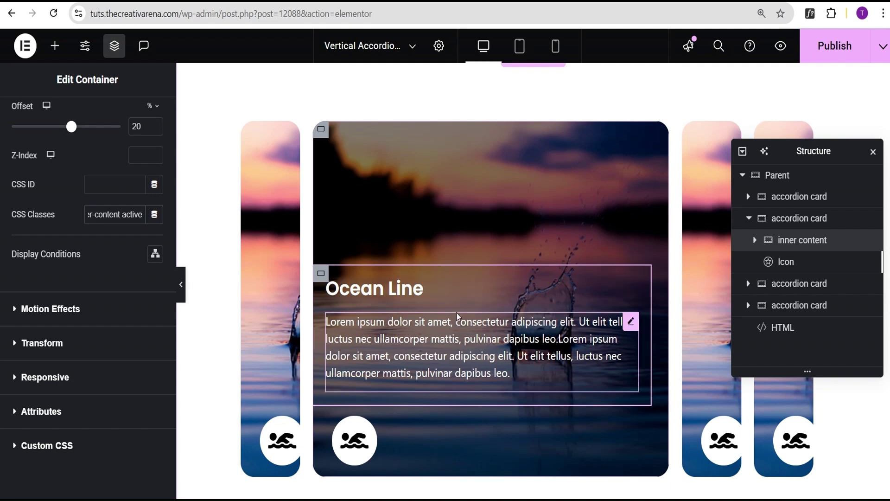
{"action": "left_click", "coordinate": [181, 284]}
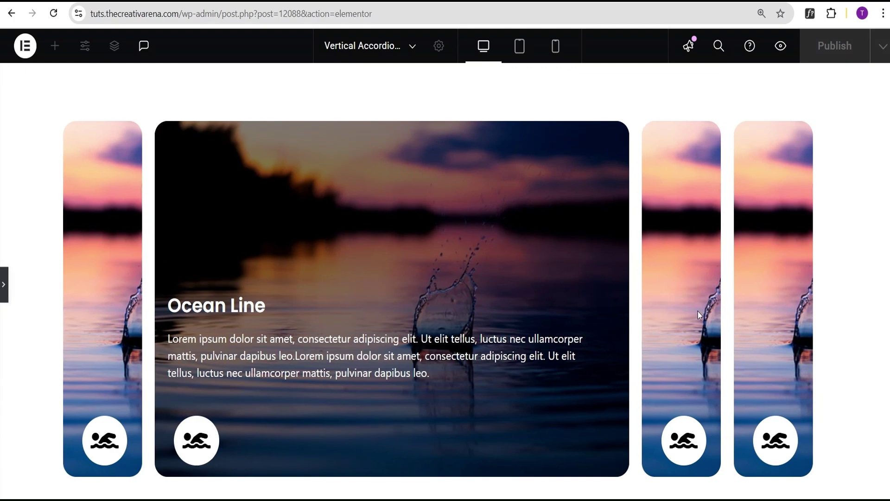
{"action": "left_click", "coordinate": [4, 285]}
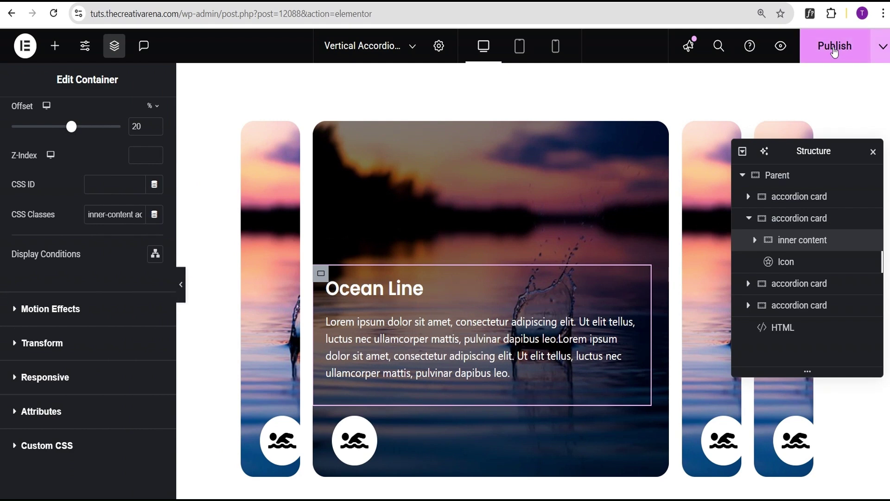
Publish the changes, test each card's expansion on the preview page, and return to the editor for a full-width view.
{"action": "left_click", "coordinate": [833, 52]}
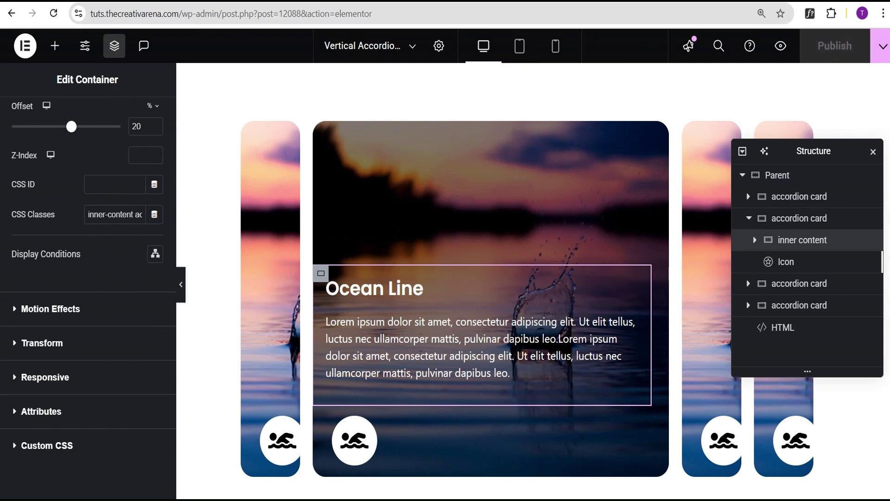
{"action": "key", "text": "ctrl+Tab"}
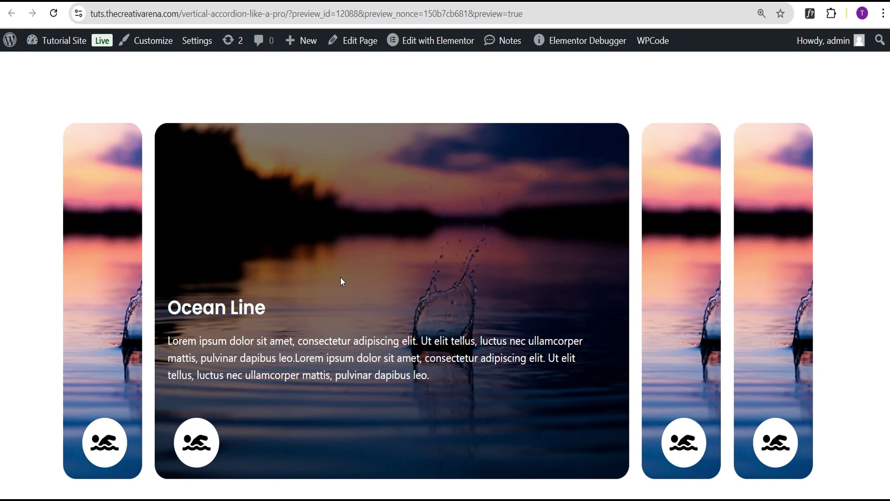
{"action": "mouse_move", "coordinate": [110, 293]}
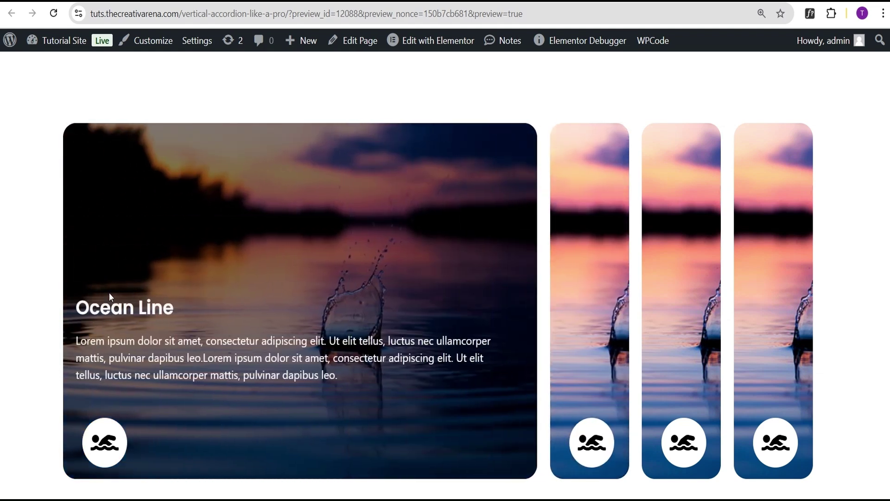
{"action": "mouse_move", "coordinate": [595, 281]}
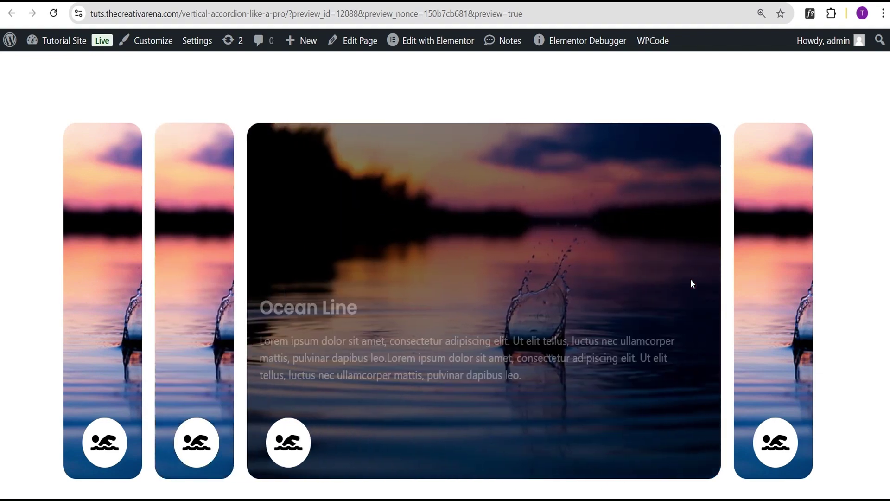
{"action": "mouse_move", "coordinate": [783, 254]}
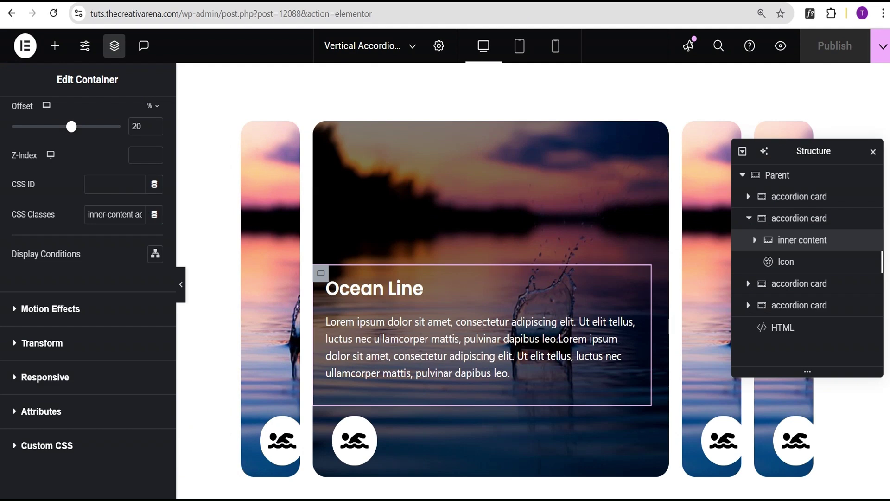
{"action": "left_click", "coordinate": [181, 283]}
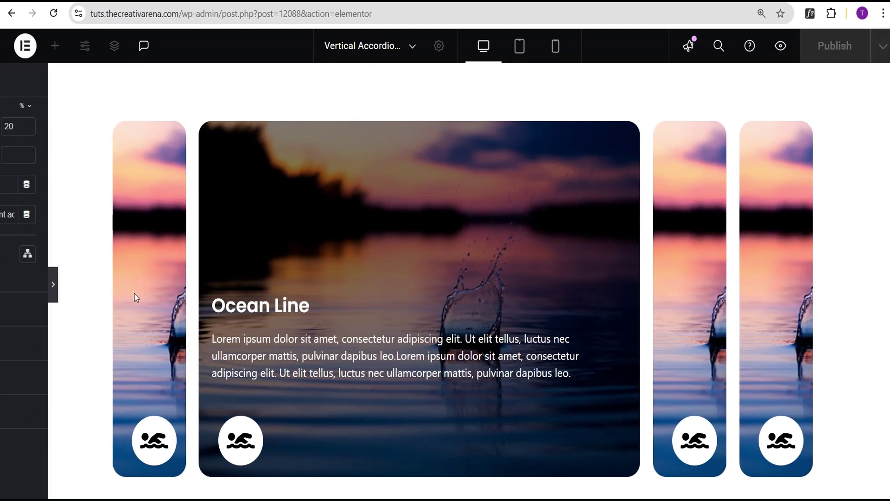
Switch to the tablet portrait view and set the Parent container's items direction to Column - vertical.
{"action": "left_click", "coordinate": [4, 286]}
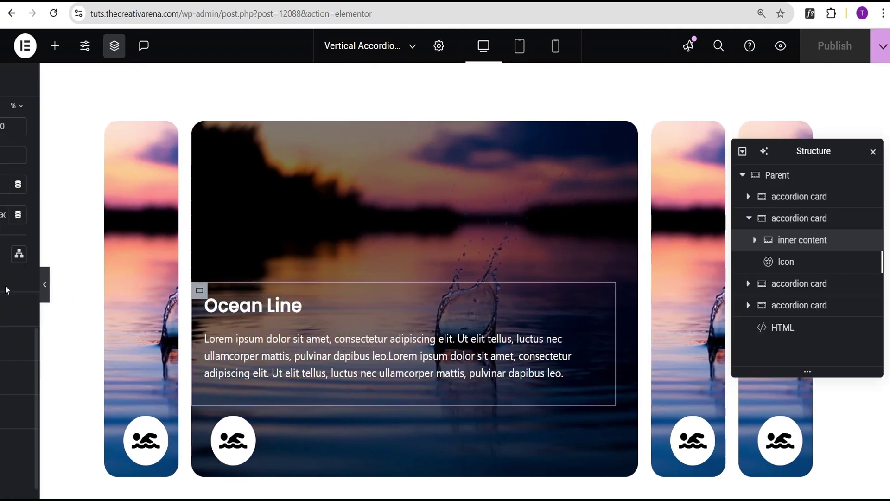
{"action": "left_click", "coordinate": [519, 47]}
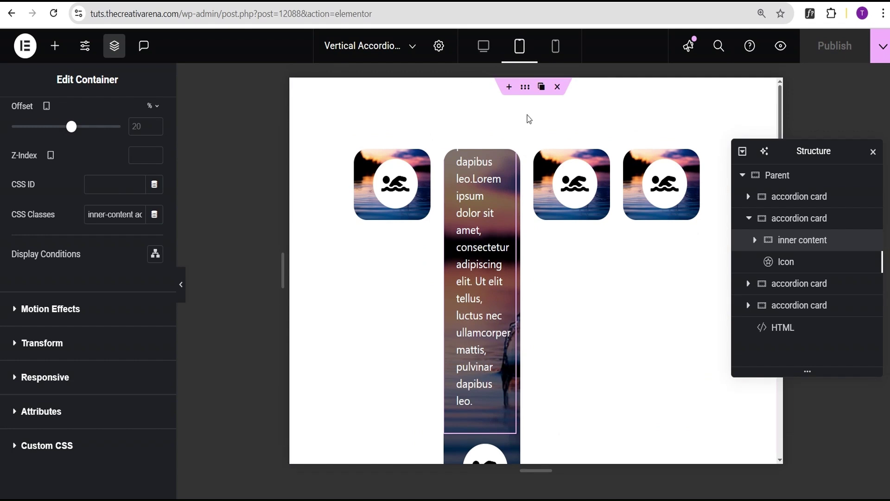
{"action": "left_click", "coordinate": [798, 177]}
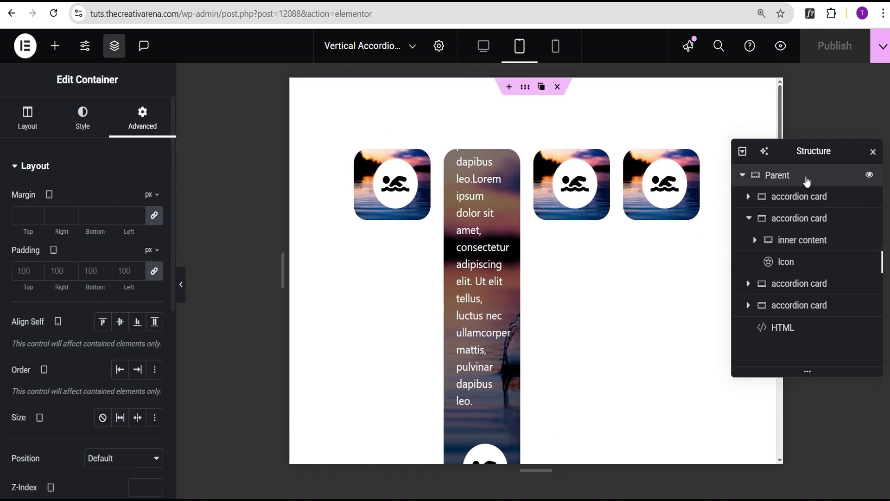
{"action": "left_click", "coordinate": [32, 122]}
{"action": "scroll", "coordinate": [40, 169], "scroll_direction": "down", "scroll_amount": 5}
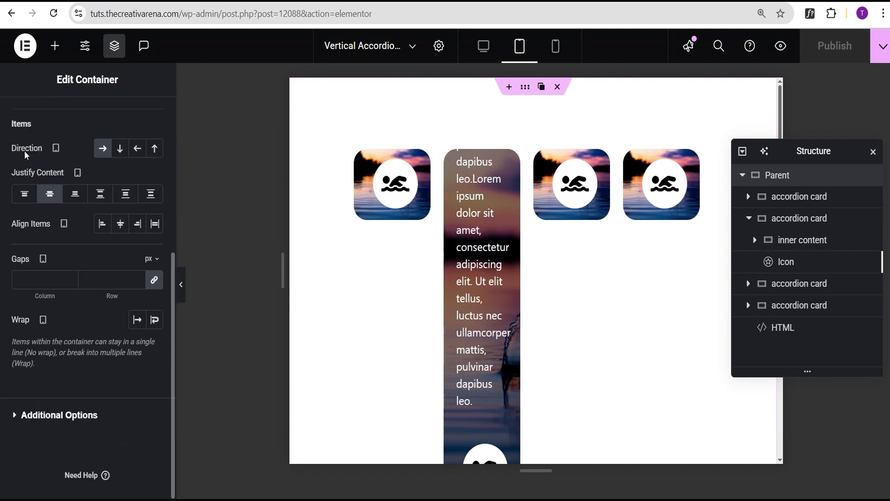
{"action": "left_click", "coordinate": [120, 149]}
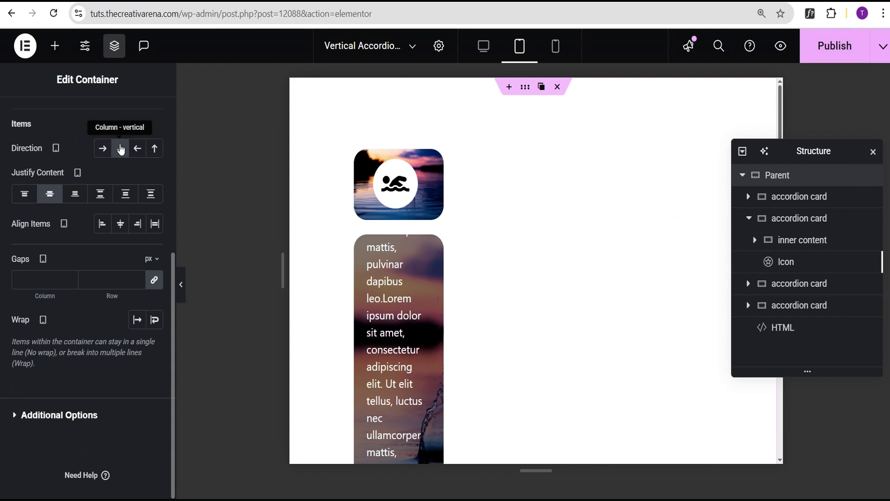
Set the first accordion card's tablet width to 100%.
{"action": "left_click", "coordinate": [749, 197]}
{"action": "left_click", "coordinate": [798, 198]}
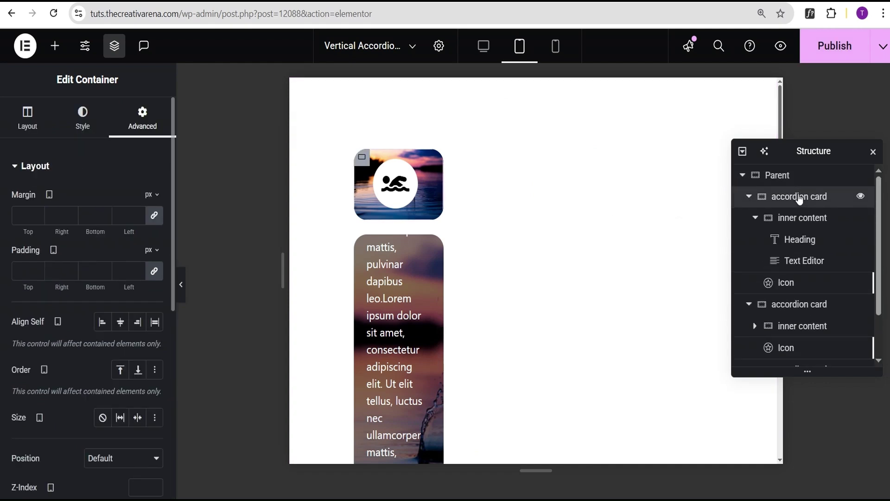
{"action": "left_click", "coordinate": [21, 125]}
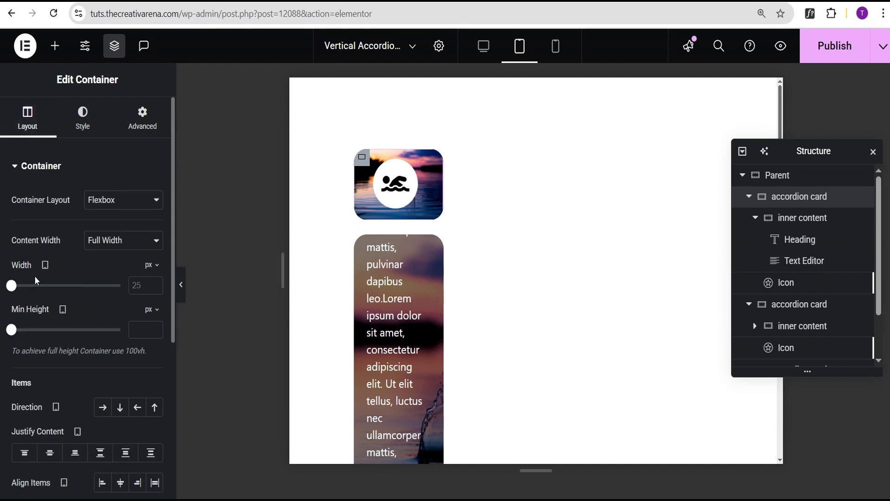
{"action": "left_click", "coordinate": [149, 266]}
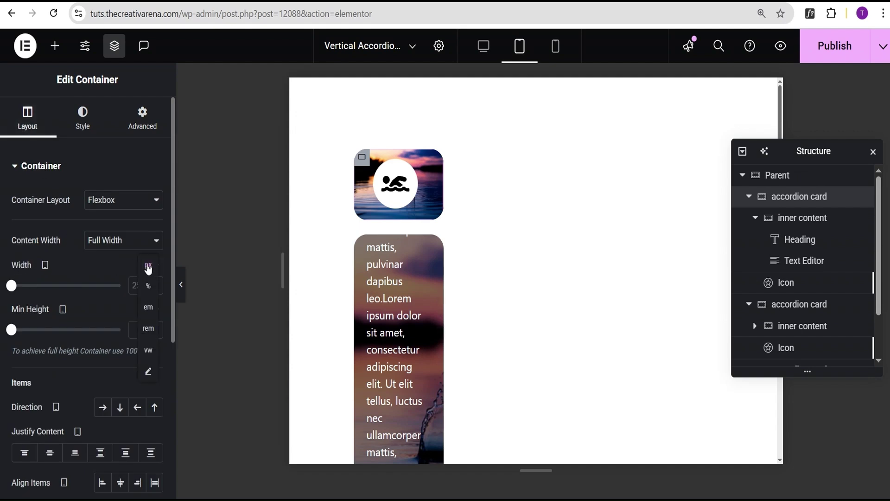
{"action": "left_click", "coordinate": [148, 286]}
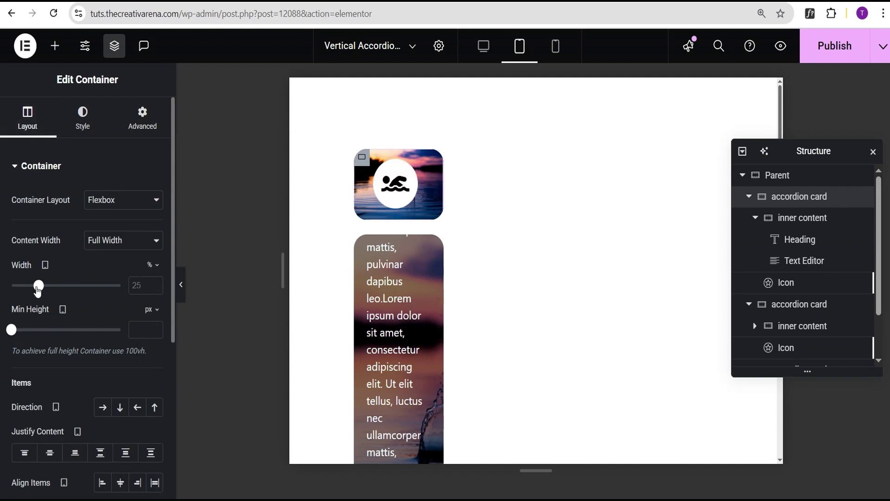
{"action": "left_click_drag", "start_coordinate": [38, 286], "coordinate": [131, 286]}
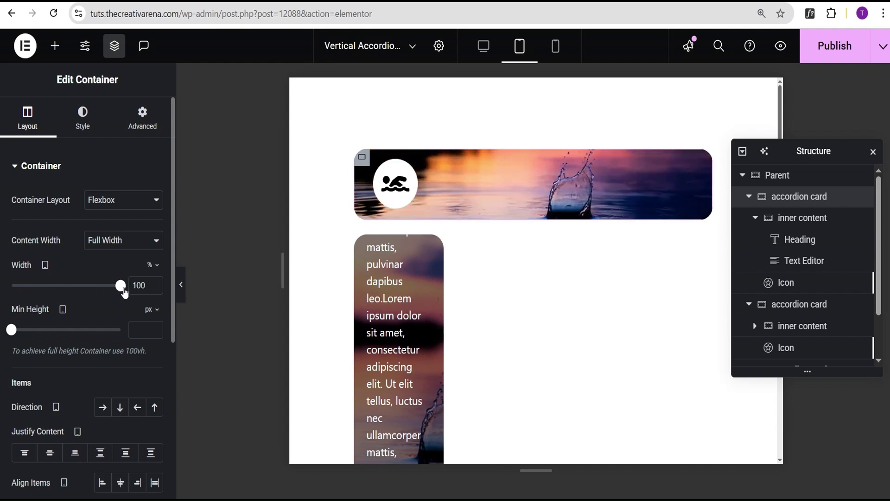
Set the second accordion card's tablet width to 100% and look over the stacked cards.
{"action": "left_click", "coordinate": [748, 196]}
{"action": "left_click", "coordinate": [797, 226]}
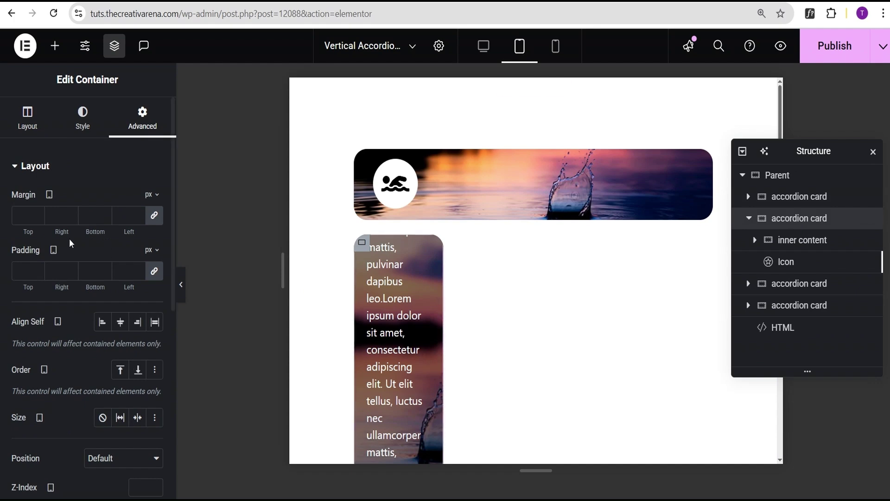
{"action": "left_click", "coordinate": [27, 119]}
{"action": "scroll", "coordinate": [128, 166], "scroll_direction": "down", "scroll_amount": 1}
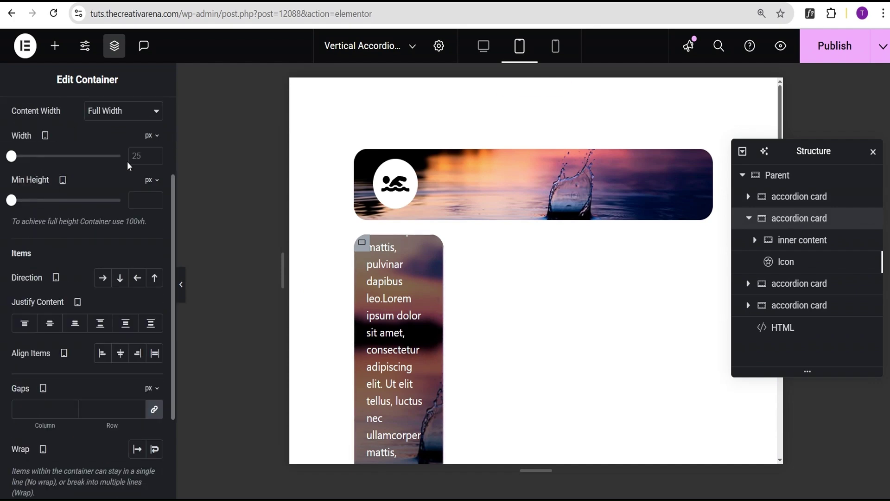
{"action": "left_click", "coordinate": [153, 136]}
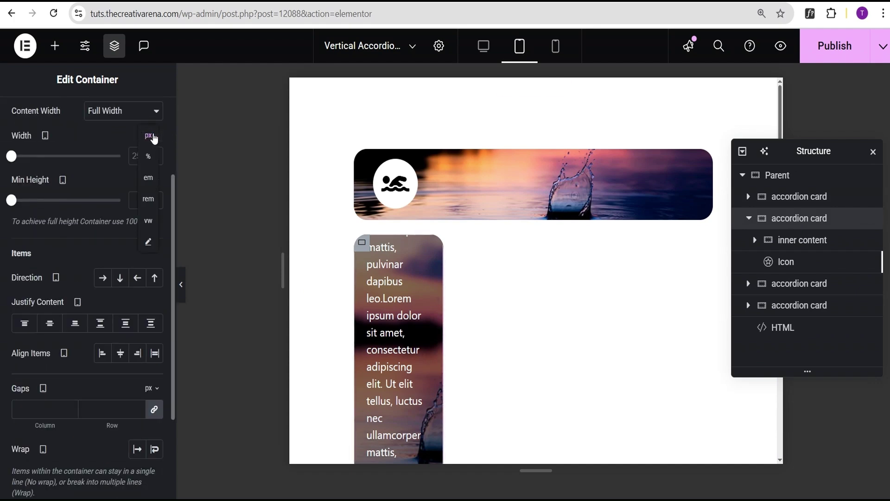
{"action": "left_click", "coordinate": [149, 157]}
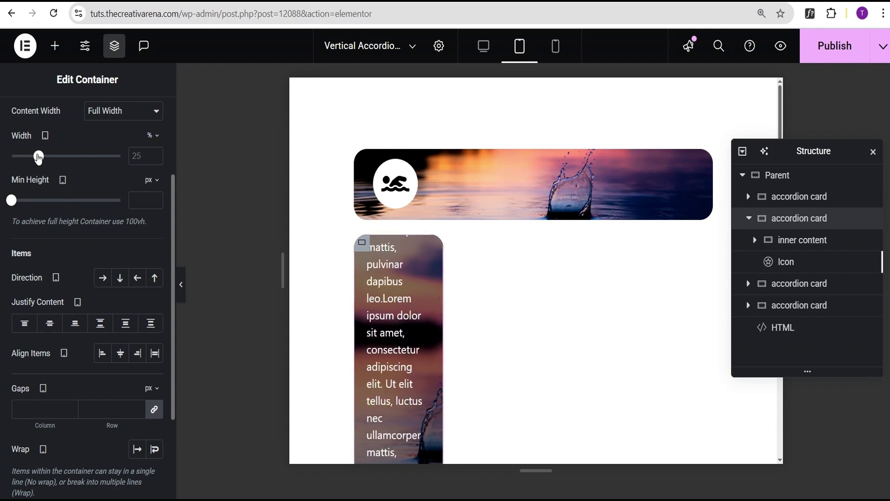
{"action": "left_click_drag", "start_coordinate": [38, 157], "coordinate": [133, 154]}
{"action": "scroll", "coordinate": [616, 198], "scroll_direction": "down", "scroll_amount": 2}
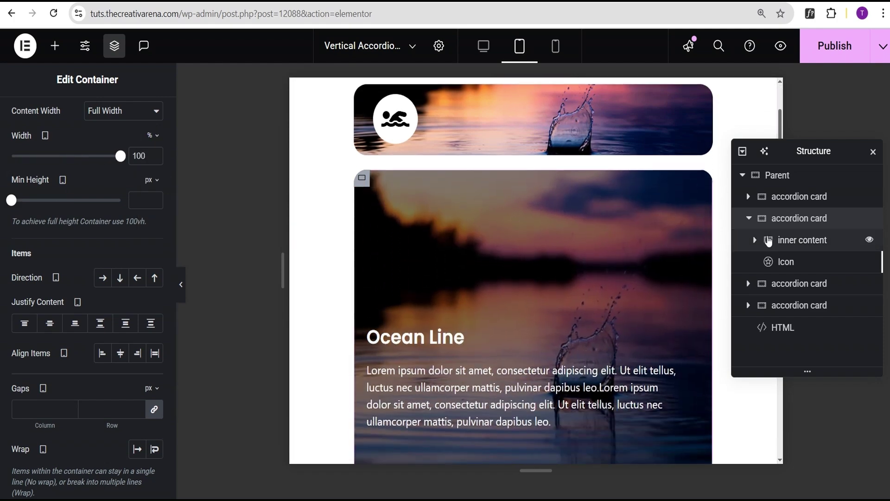
Set the third accordion card's tablet width to 100%.
{"action": "left_click", "coordinate": [748, 219]}
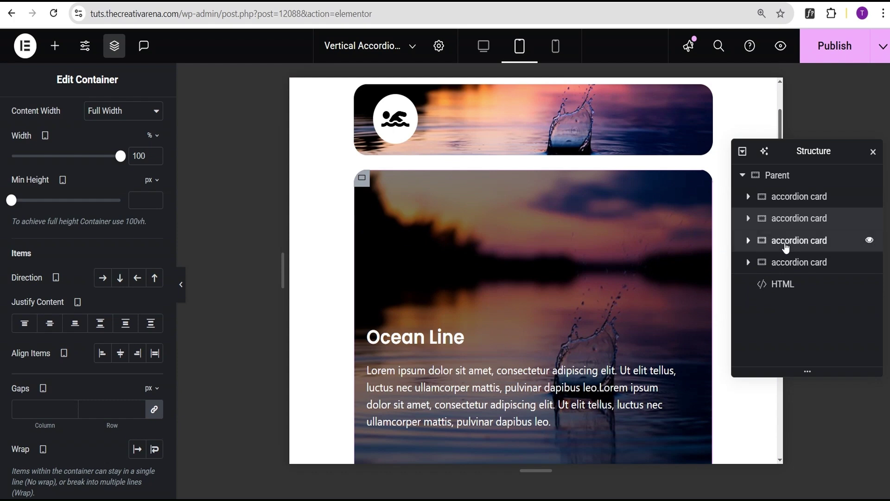
{"action": "left_click", "coordinate": [783, 242]}
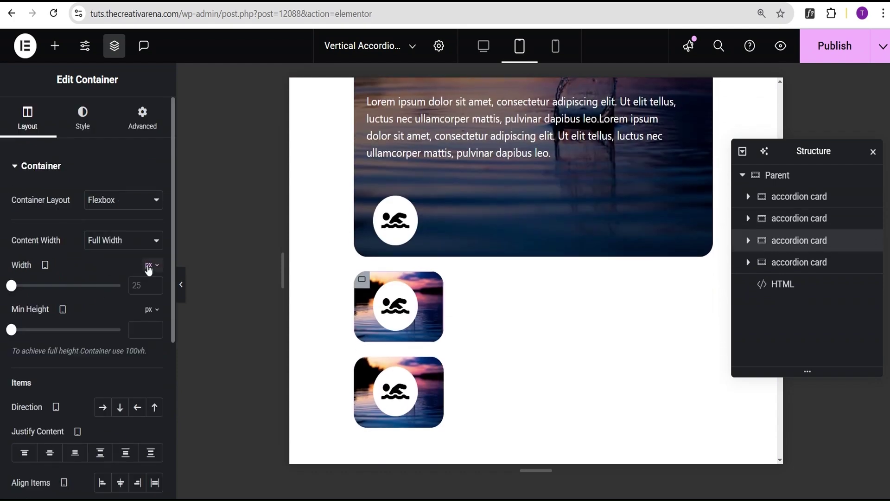
{"action": "left_click", "coordinate": [148, 266]}
{"action": "left_click", "coordinate": [148, 286]}
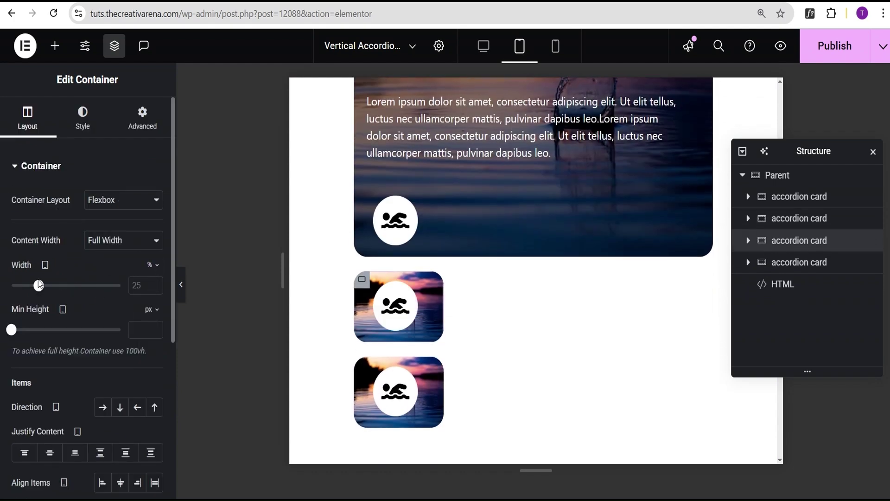
{"action": "left_click_drag", "start_coordinate": [39, 285], "coordinate": [135, 284]}
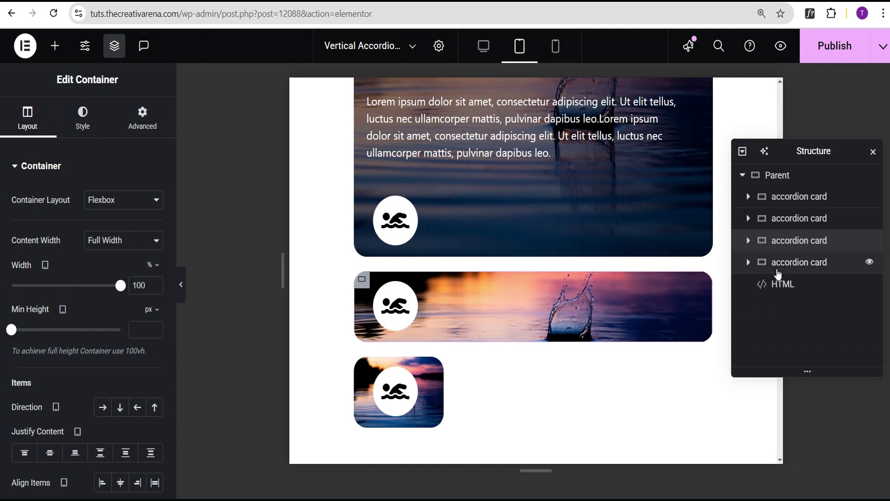
Set the fourth accordion card's tablet width to 100%.
{"action": "left_click", "coordinate": [759, 263]}
{"action": "left_click", "coordinate": [149, 265]}
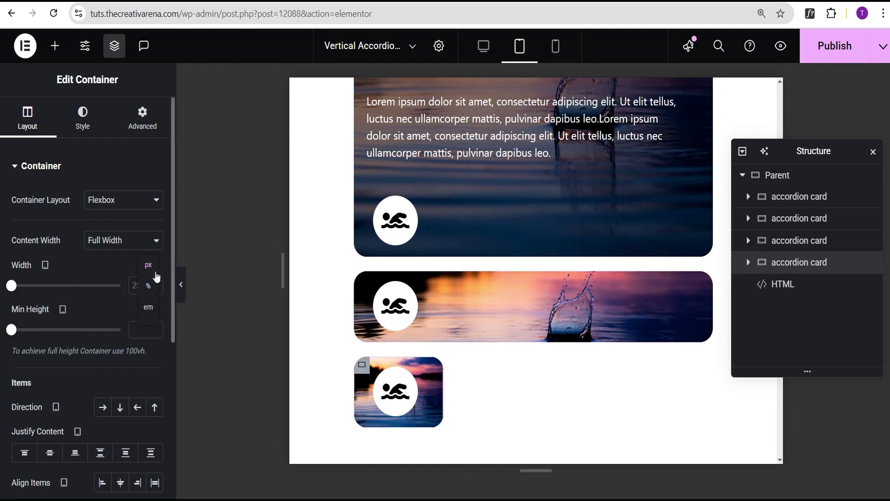
{"action": "left_click", "coordinate": [149, 286]}
{"action": "left_click_drag", "start_coordinate": [40, 286], "coordinate": [120, 285]}
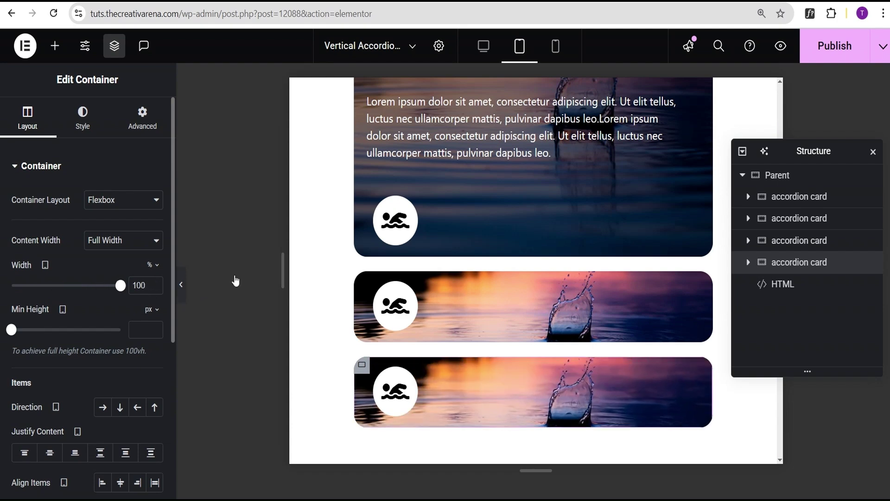
Check the stacked tablet layout on the full-width canvas and test how the first card expands.
{"action": "scroll", "coordinate": [384, 204], "scroll_direction": "up", "scroll_amount": 3}
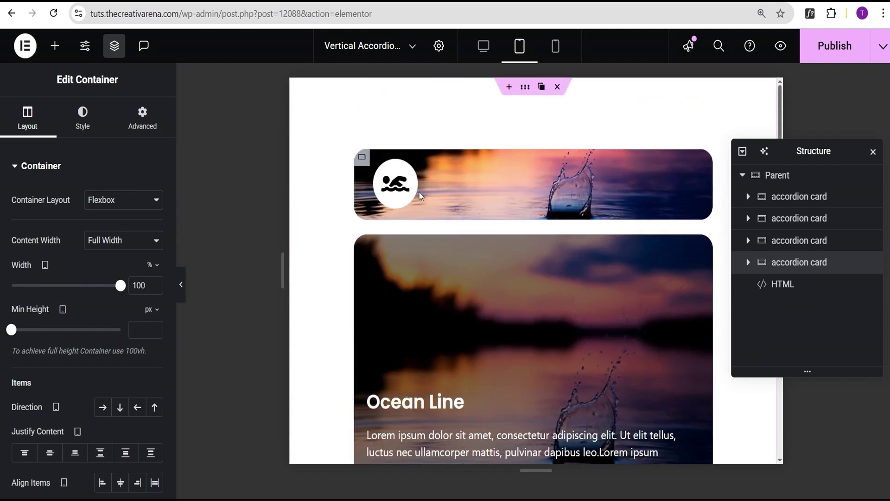
{"action": "left_click", "coordinate": [181, 286]}
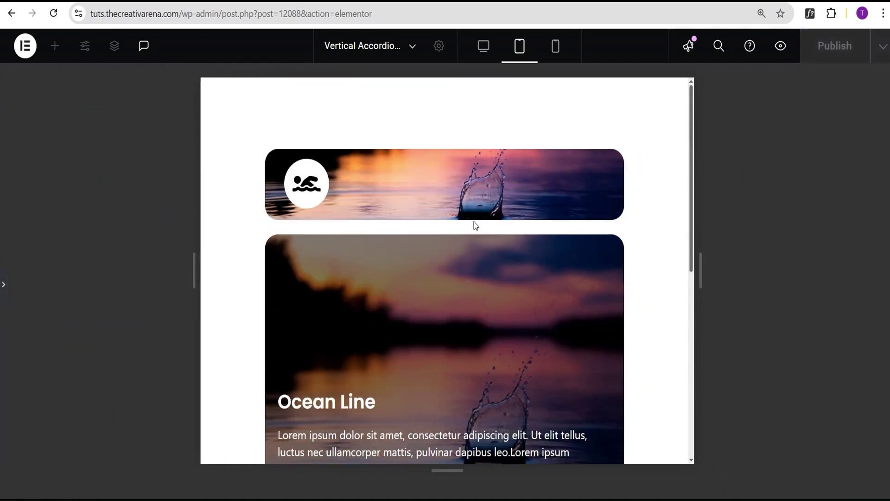
{"action": "left_click", "coordinate": [459, 189]}
{"action": "scroll", "coordinate": [465, 213], "scroll_direction": "down", "scroll_amount": 3}
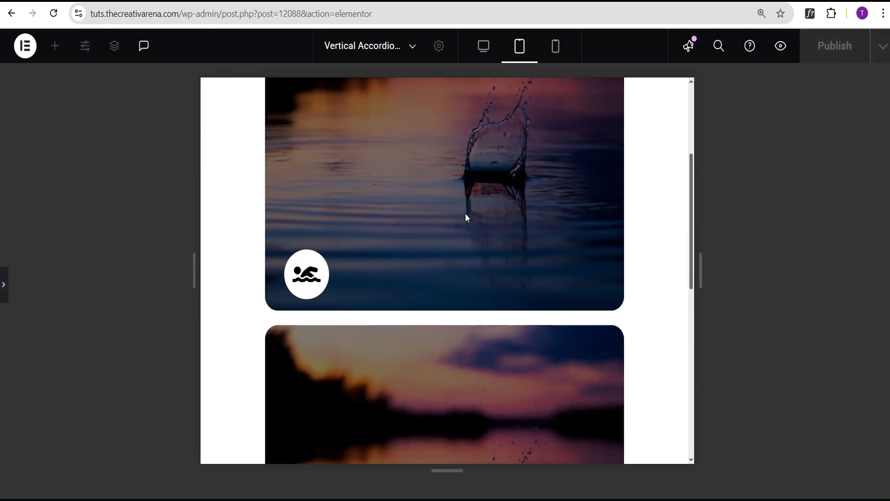
{"action": "scroll", "coordinate": [466, 213], "scroll_direction": "down", "scroll_amount": 5}
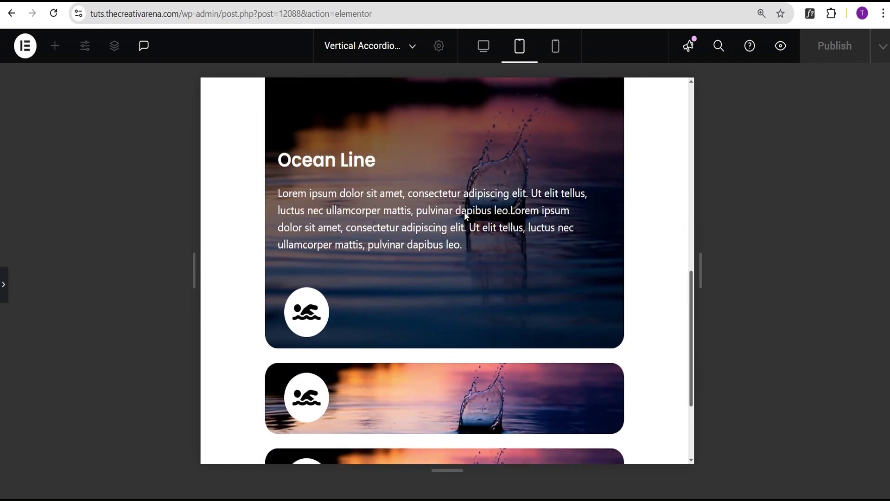
{"action": "scroll", "coordinate": [464, 213], "scroll_direction": "down", "scroll_amount": 3}
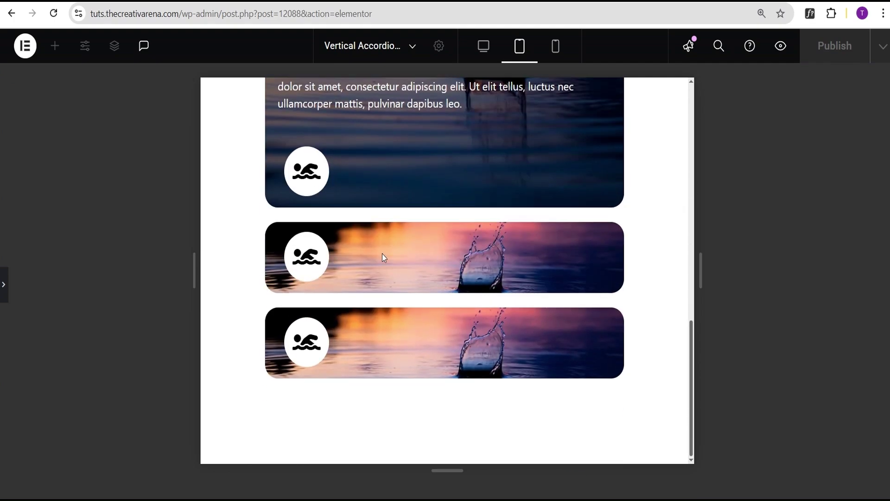
{"action": "scroll", "coordinate": [441, 162], "scroll_direction": "up", "scroll_amount": 5}
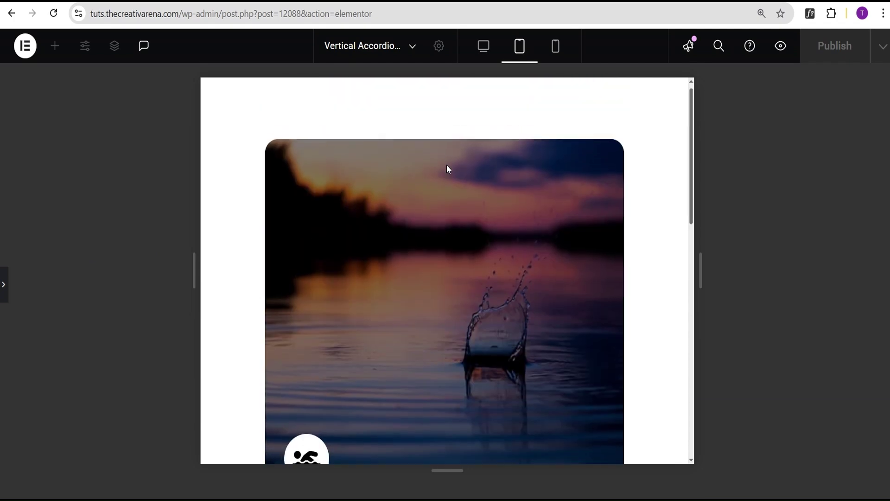
{"action": "scroll", "coordinate": [467, 176], "scroll_direction": "down", "scroll_amount": 2}
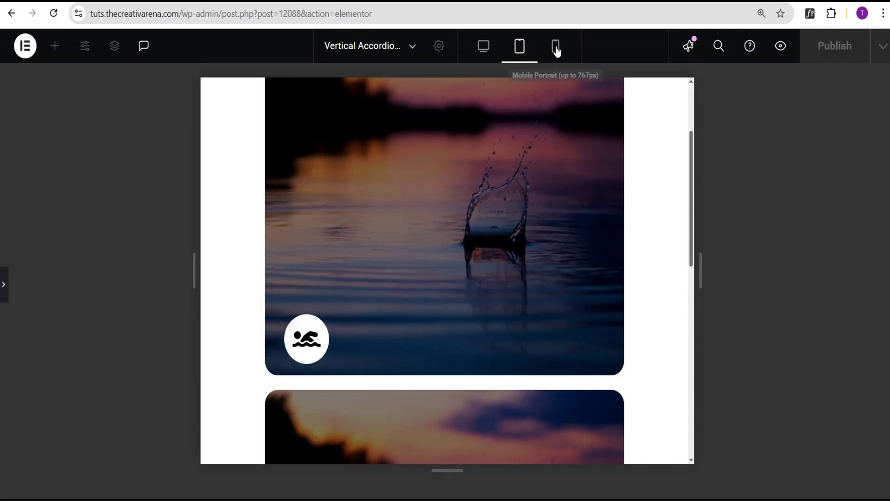
Switch to the mobile portrait view and set the Parent container's padding to 0 px on all sides.
{"action": "left_click", "coordinate": [5, 287]}
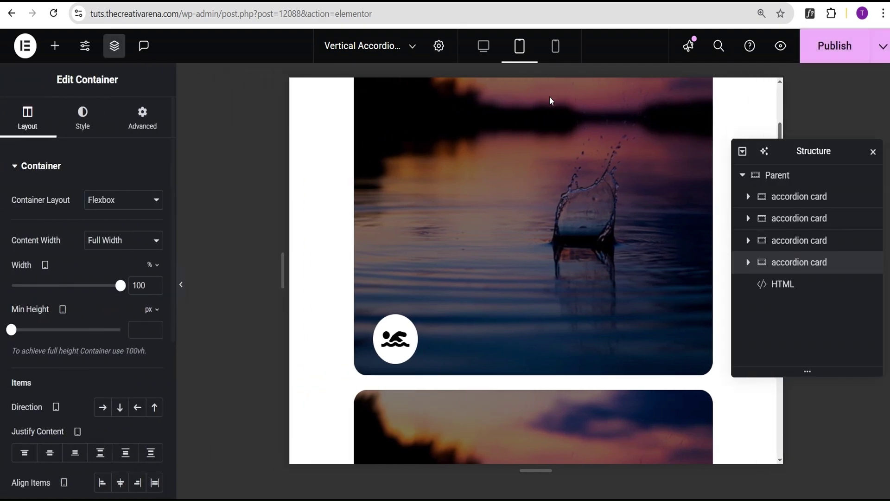
{"action": "left_click", "coordinate": [555, 45]}
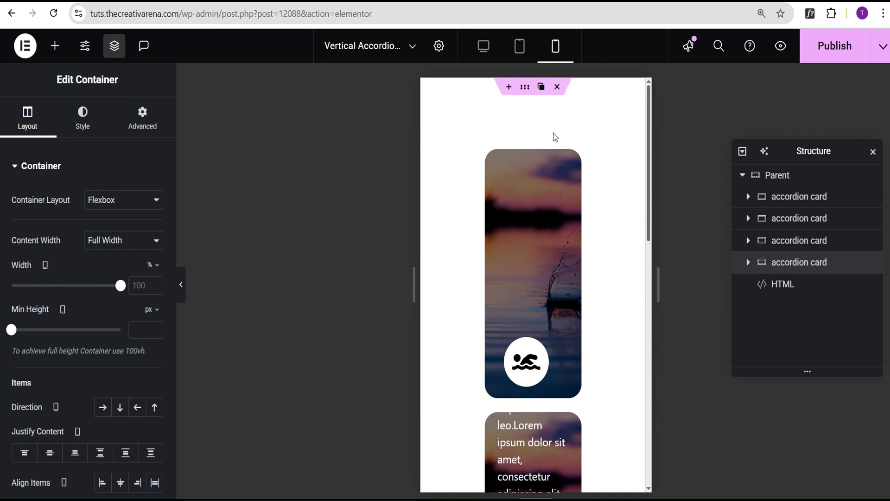
{"action": "left_click", "coordinate": [767, 176]}
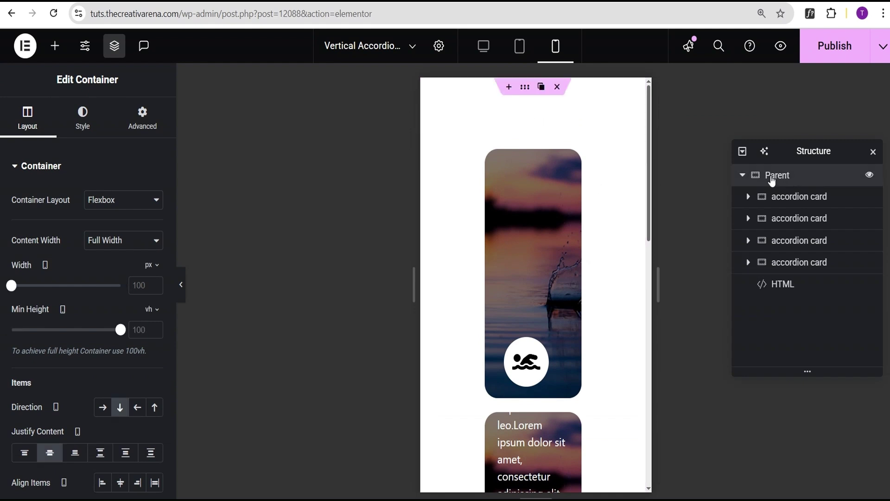
{"action": "left_click", "coordinate": [142, 124]}
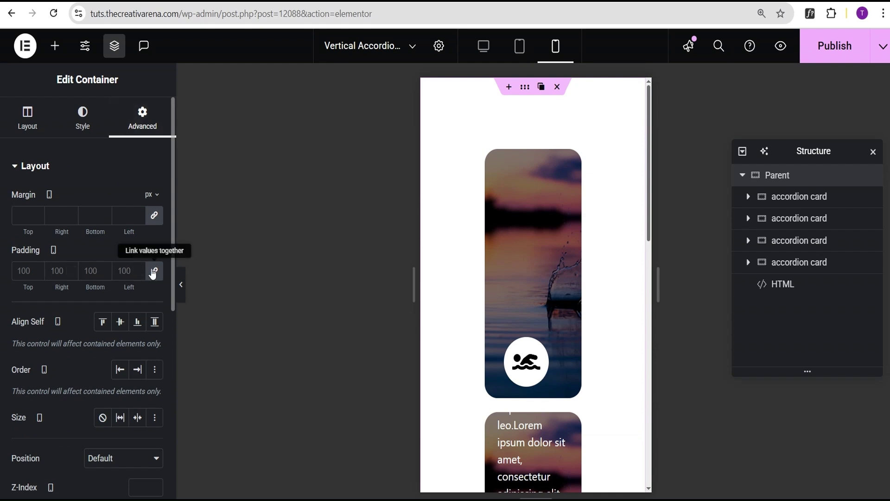
{"action": "left_click", "coordinate": [28, 271]}
{"action": "type", "text": "0"}
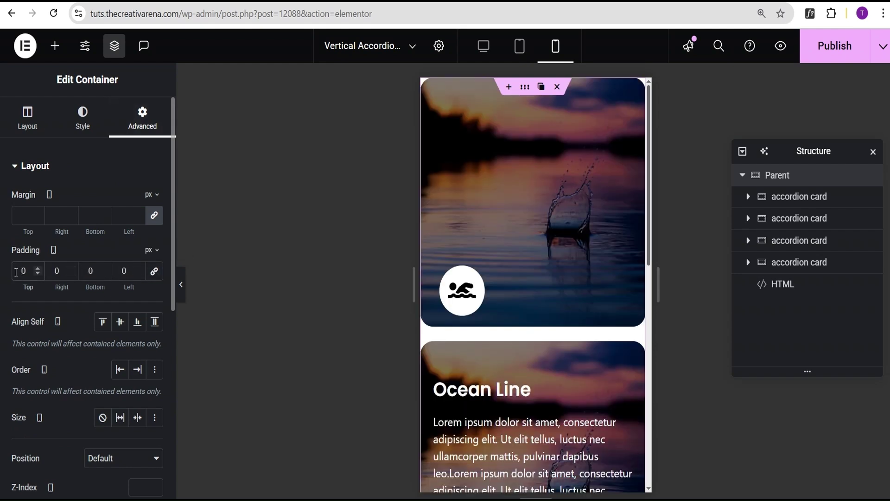
Unlink the Parent container's mobile padding and set 100 px for top and bottom and 20 px for right and left.
{"action": "type", "text": "100"}
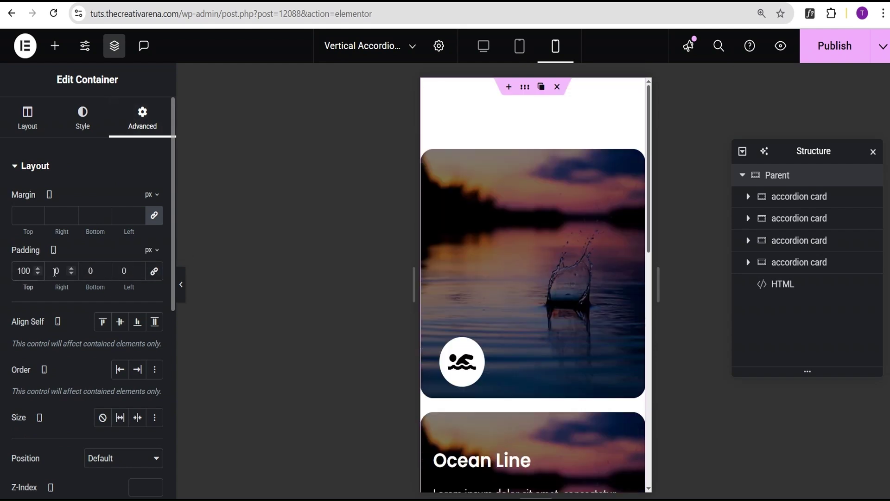
{"action": "left_click", "coordinate": [89, 271]}
{"action": "type", "text": "100"}
{"action": "left_click", "coordinate": [56, 272]}
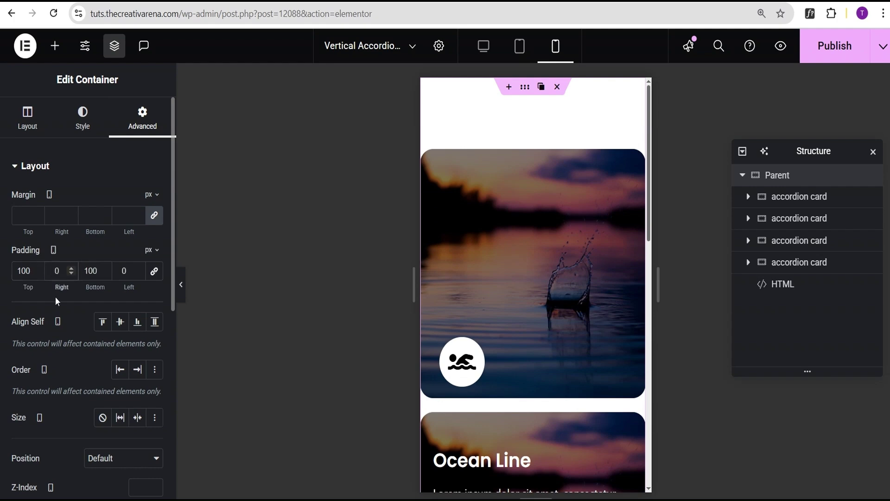
{"action": "type", "text": "2"}
{"action": "left_click", "coordinate": [121, 271]}
{"action": "type", "text": "2"}
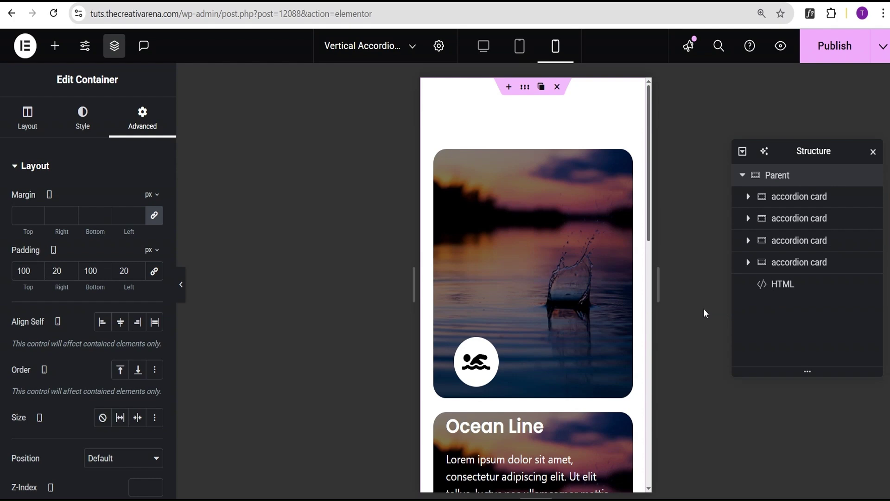
Return to the desktop view to publish the page, and test the expanding cards on the previewed page.
{"action": "left_click", "coordinate": [484, 46]}
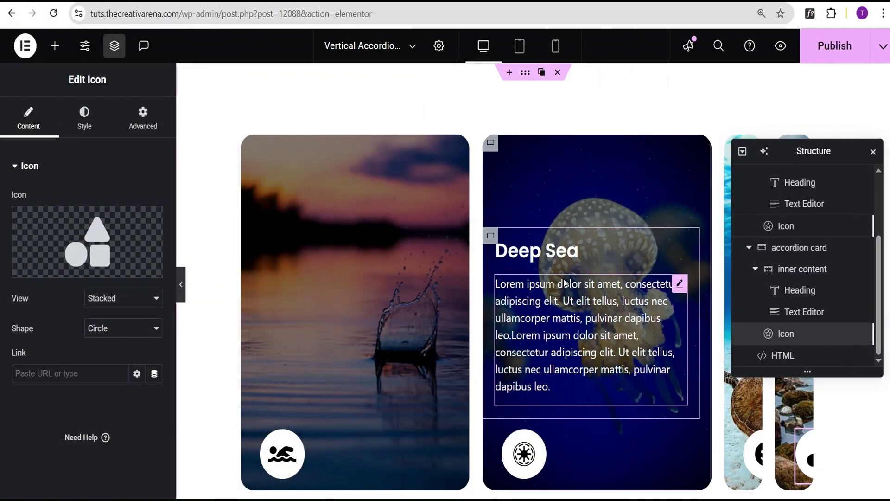
{"action": "left_click", "coordinate": [835, 52]}
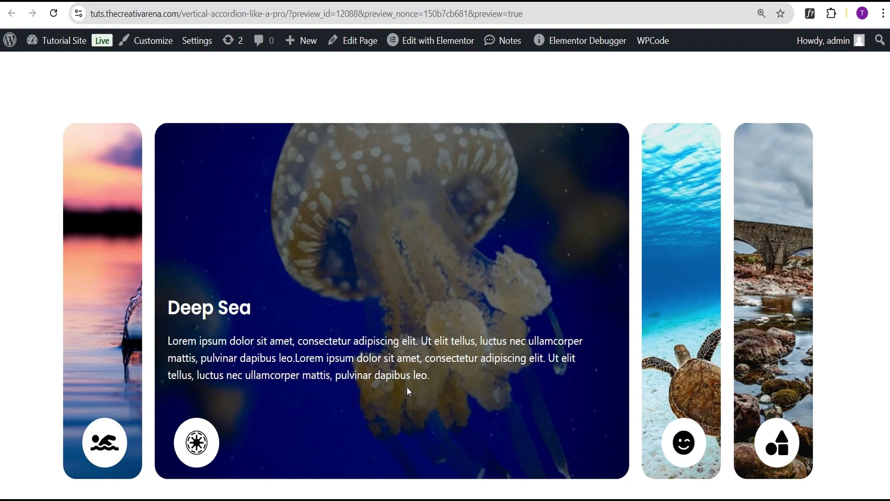
{"action": "mouse_move", "coordinate": [106, 318]}
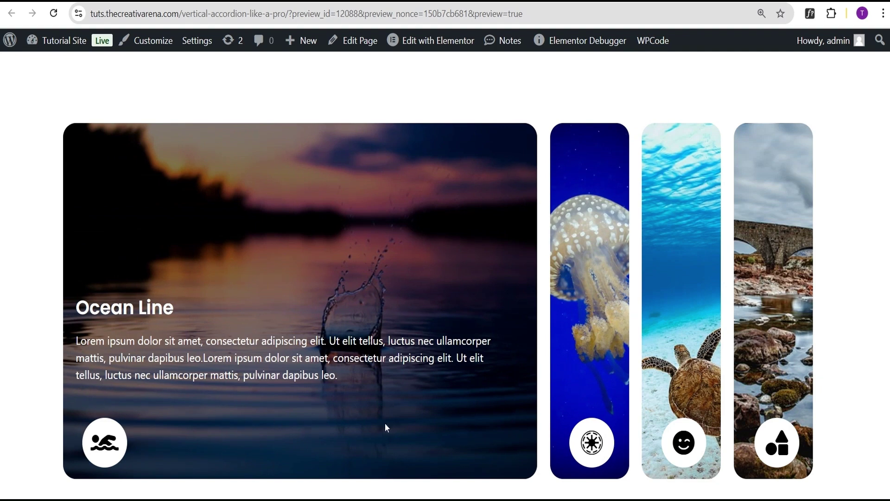
{"action": "mouse_move", "coordinate": [681, 313]}
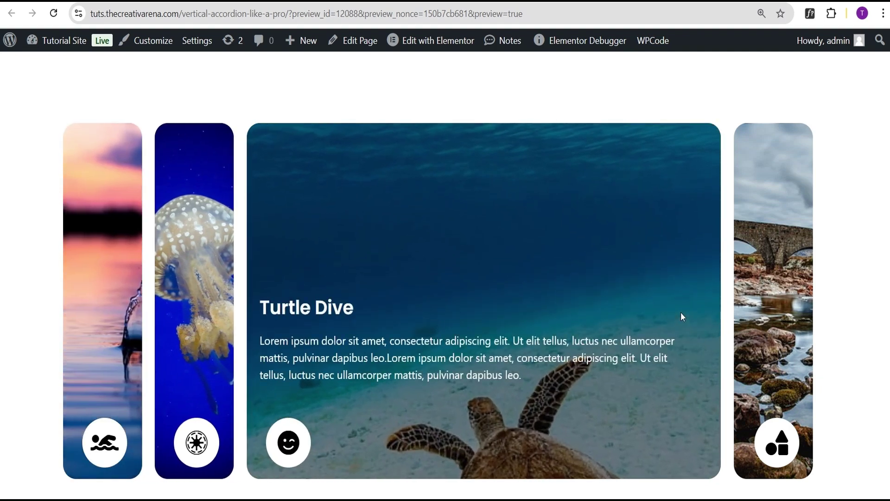
{"action": "mouse_move", "coordinate": [770, 351]}
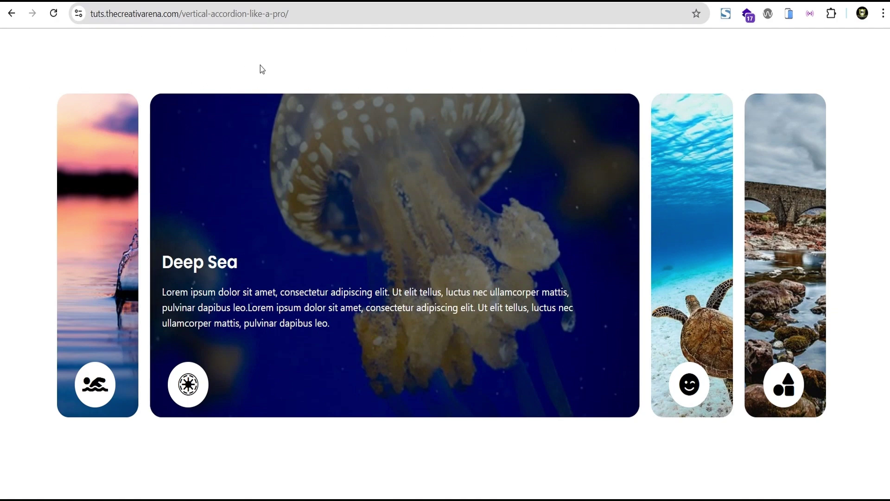
Expand each accordion card in turn on the live page to check the desktop behaviour.
{"action": "left_click", "coordinate": [131, 275]}
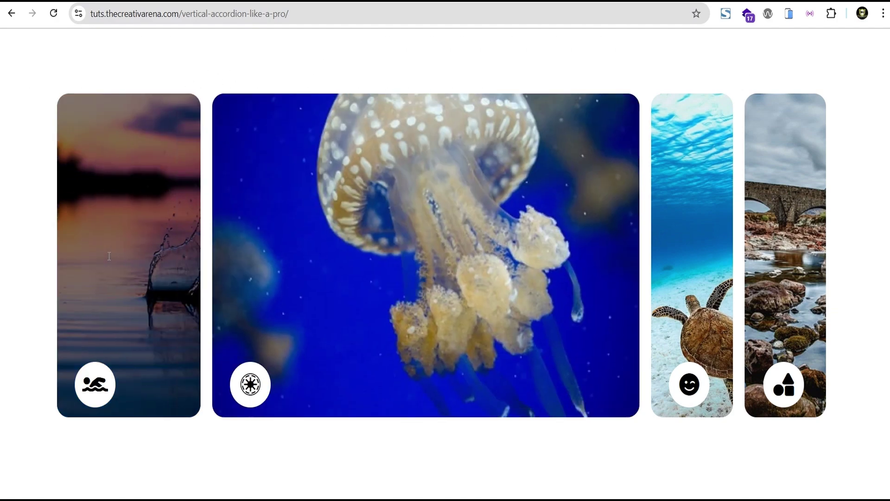
{"action": "left_click", "coordinate": [604, 288]}
{"action": "left_click", "coordinate": [698, 265]}
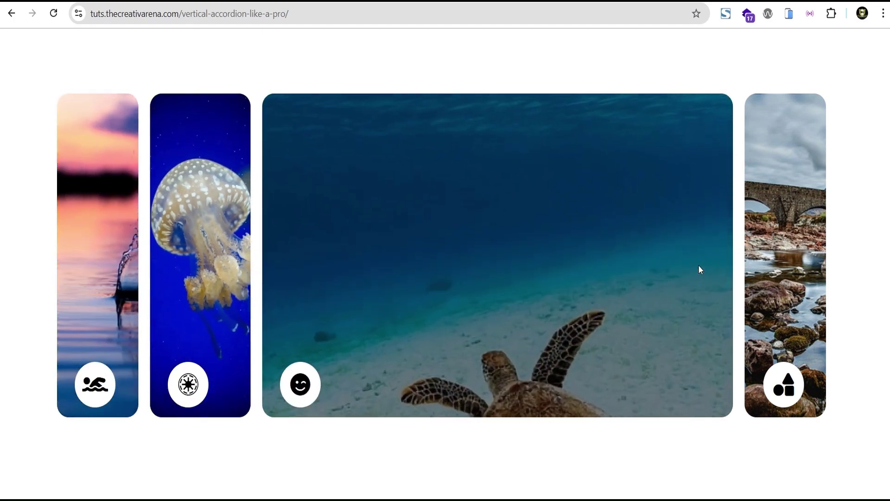
{"action": "left_click", "coordinate": [782, 248]}
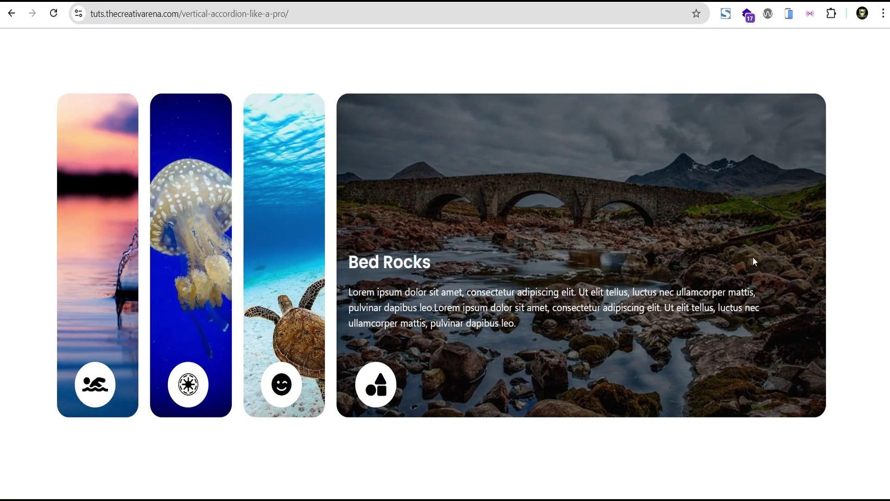
Open the live page in the mobile simulator's tablet frame and expand all four stacked cards in turn.
{"action": "left_click", "coordinate": [788, 13]}
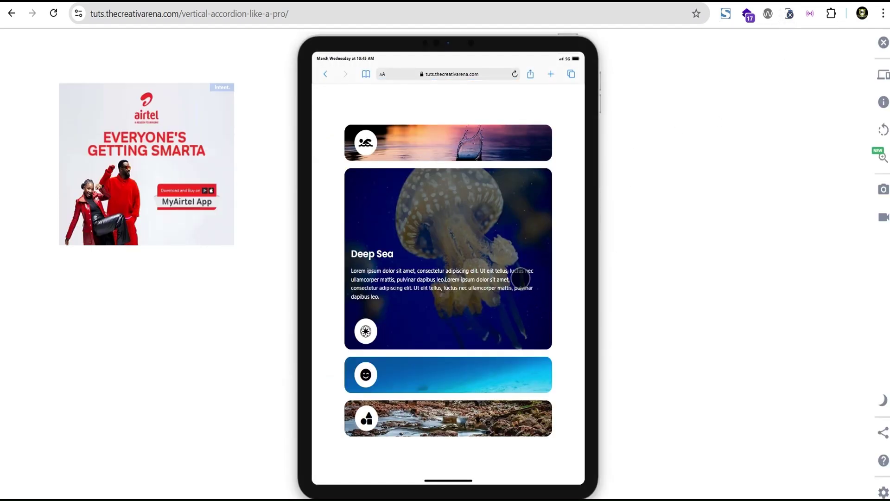
{"action": "left_click", "coordinate": [437, 143]}
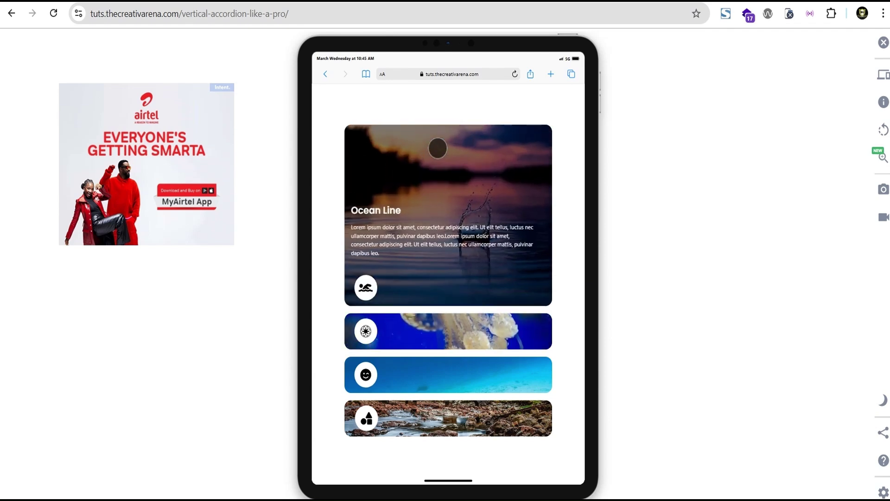
{"action": "left_click", "coordinate": [432, 331]}
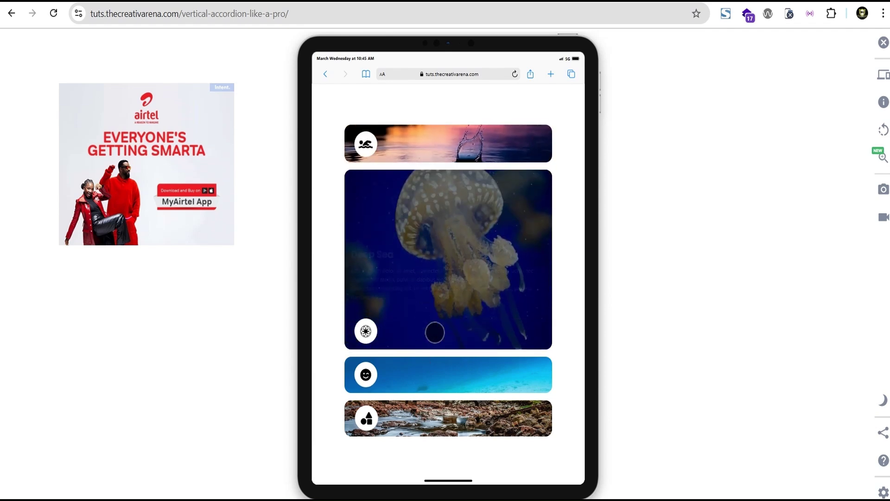
{"action": "left_click", "coordinate": [452, 374]}
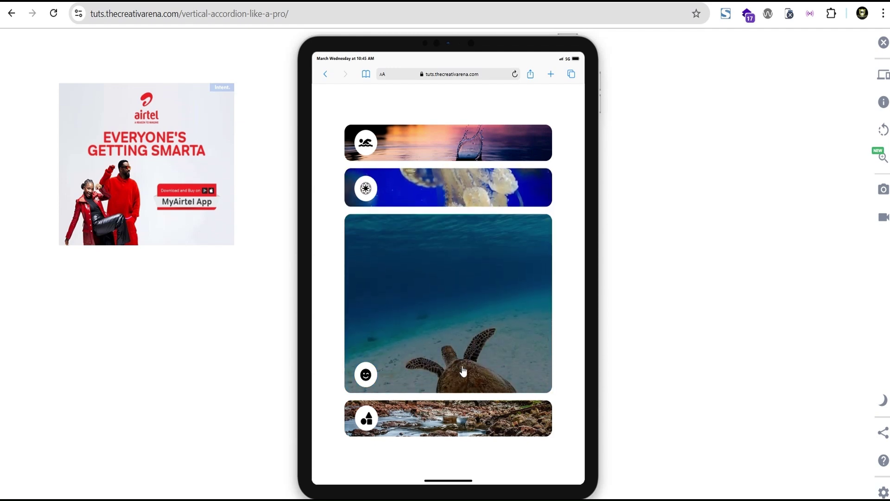
{"action": "left_click", "coordinate": [447, 416]}
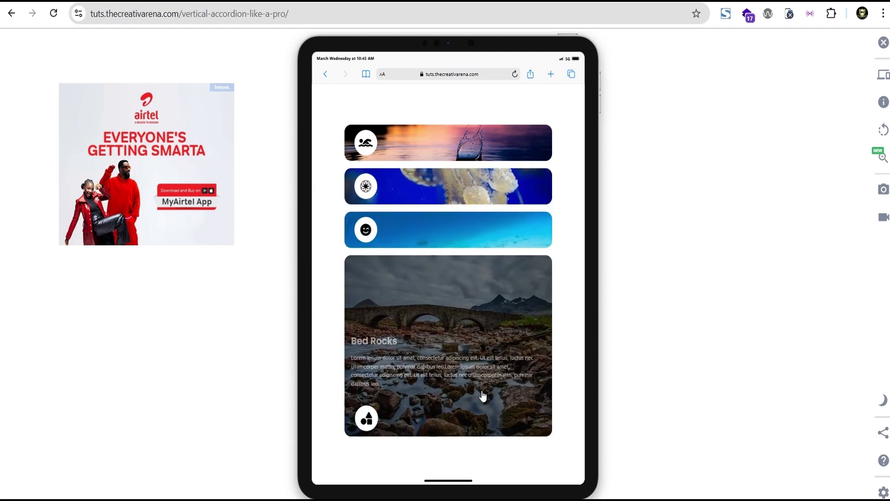
Change the simulated device to iPhone 11 PRO MAX and expand all four cards in turn to check the mobile layout.
{"action": "left_click", "coordinate": [882, 74]}
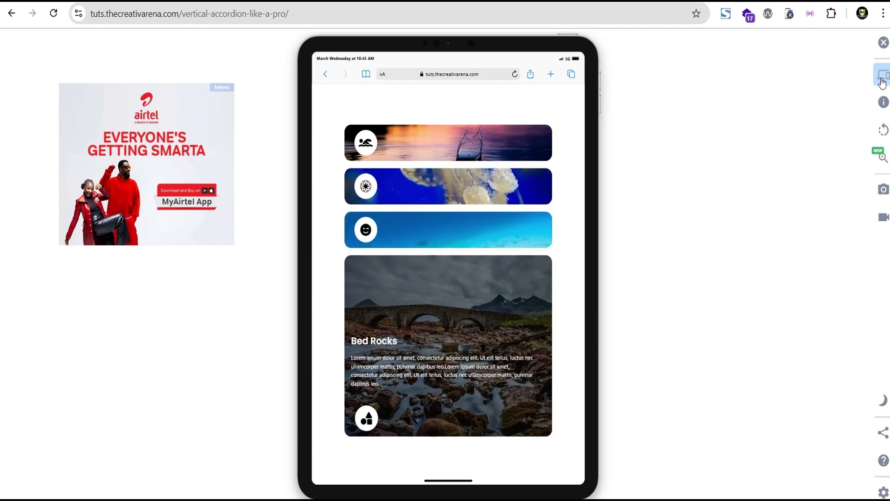
{"action": "scroll", "coordinate": [768, 247], "scroll_direction": "down", "scroll_amount": 3}
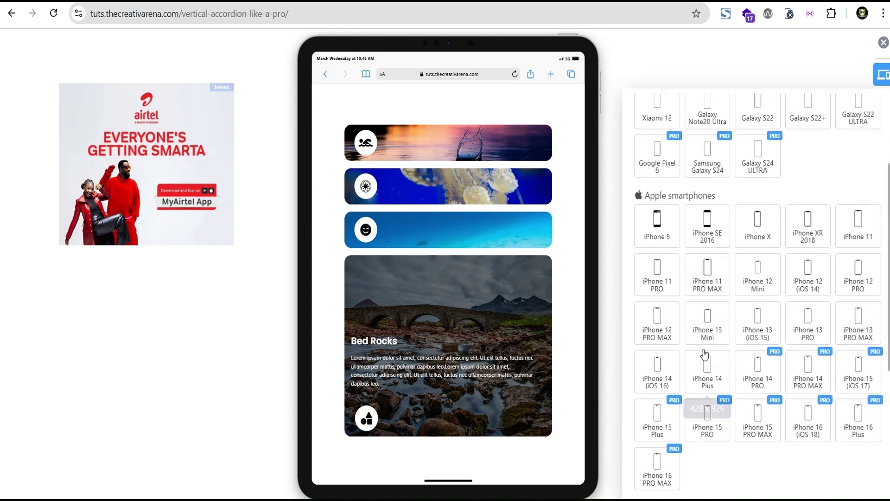
{"action": "left_click", "coordinate": [705, 282]}
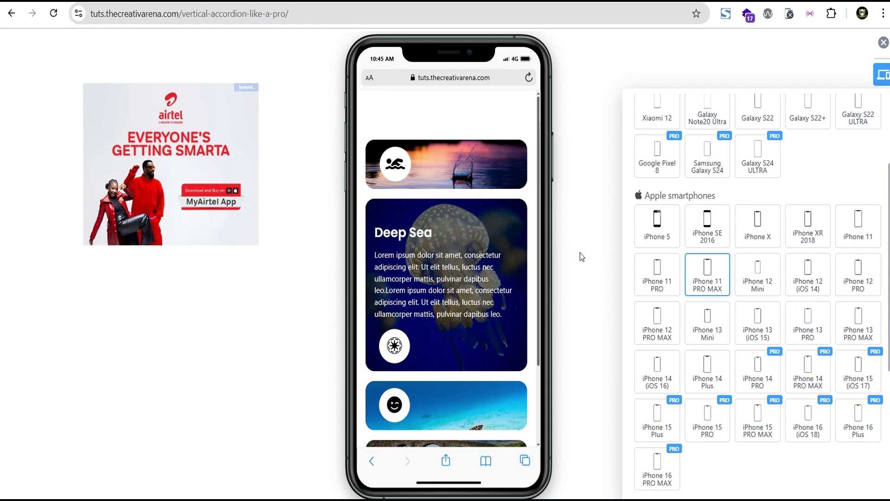
{"action": "left_click", "coordinate": [426, 168]}
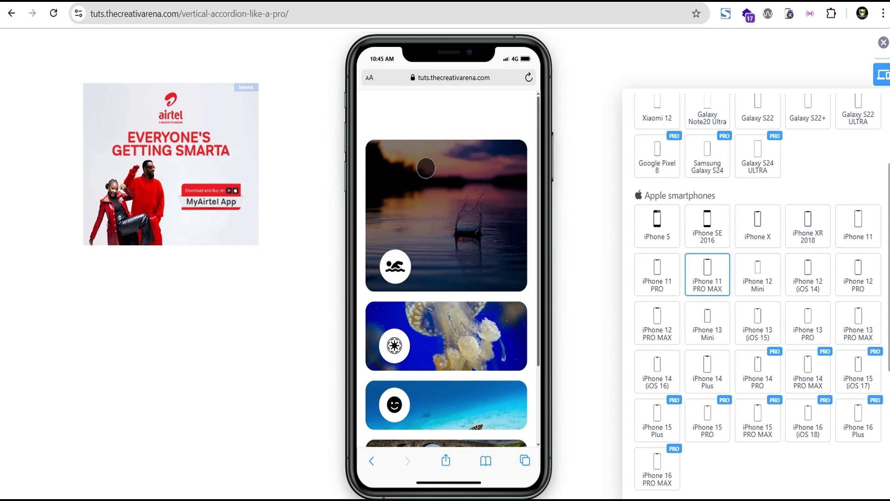
{"action": "scroll", "coordinate": [447, 251], "scroll_direction": "down", "scroll_amount": 1}
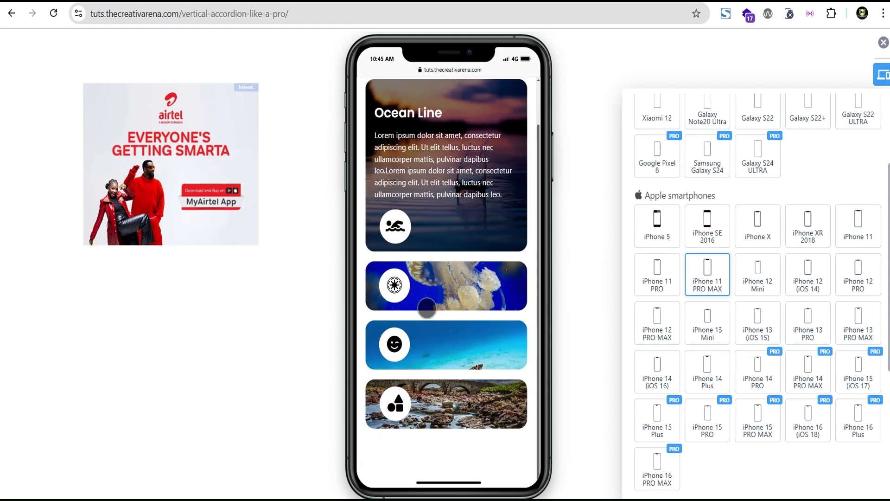
{"action": "left_click", "coordinate": [427, 297]}
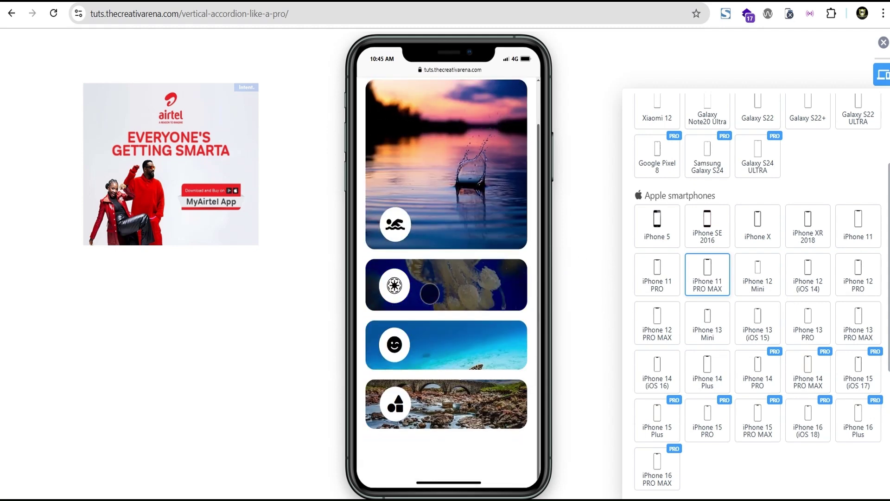
{"action": "left_click", "coordinate": [443, 354]}
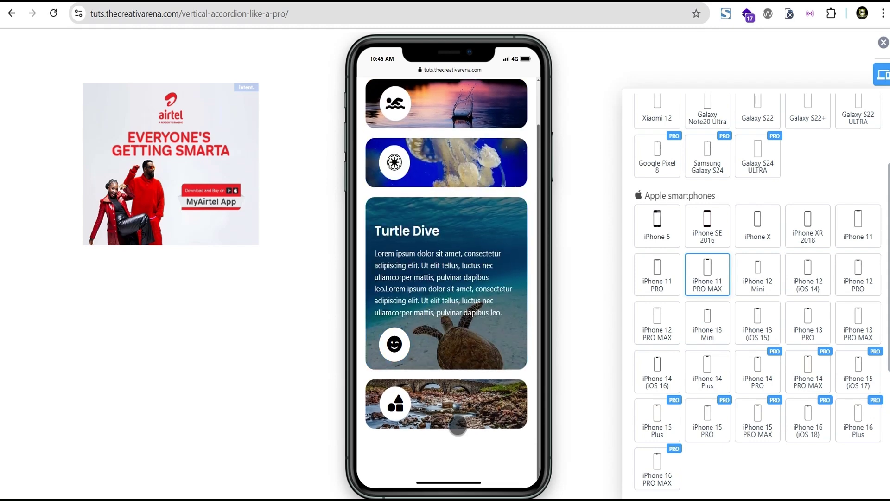
{"action": "left_click", "coordinate": [456, 407]}
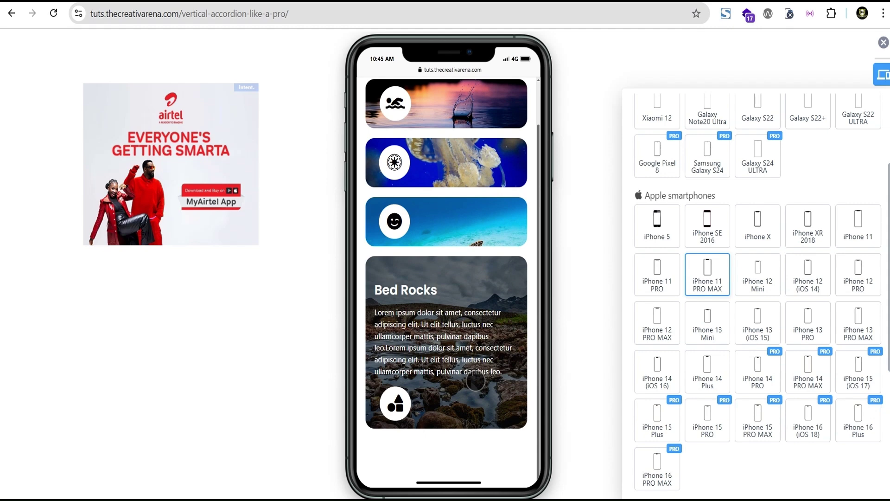
{"action": "scroll", "coordinate": [475, 381], "scroll_direction": "up", "scroll_amount": 2}
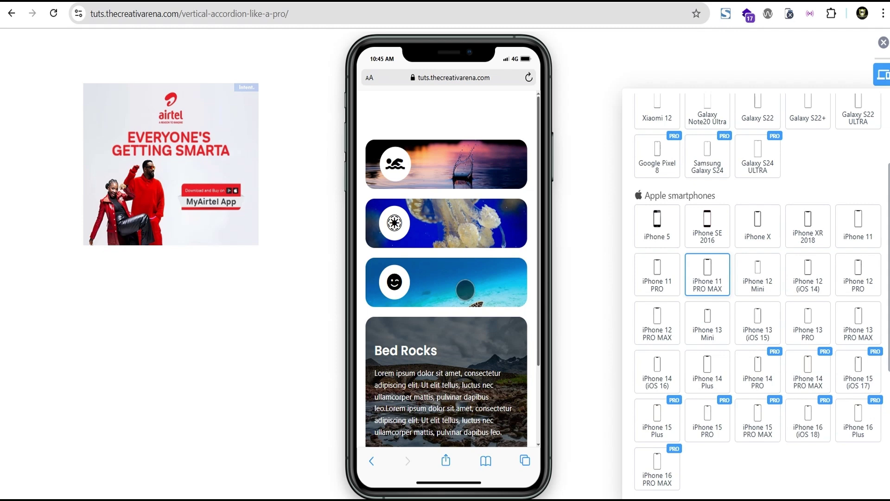
Close the device simulator and run through the expanding cards on the desktop page once more.
{"action": "left_click", "coordinate": [883, 42]}
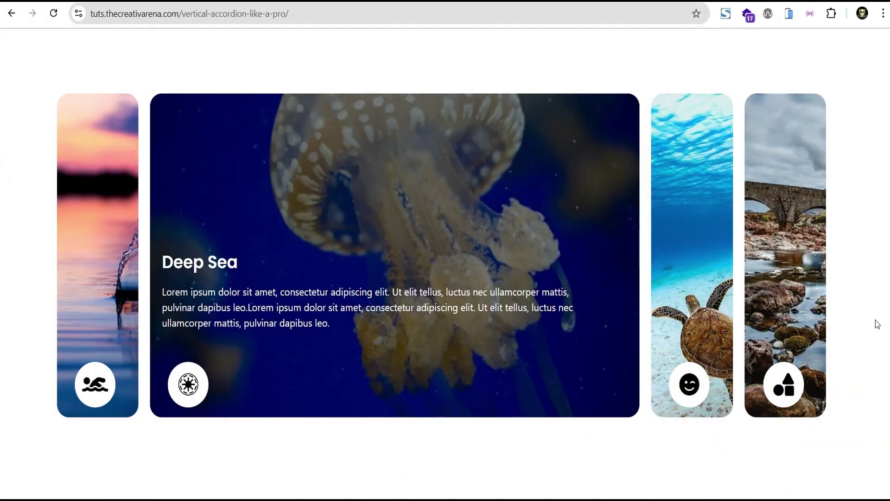
{"action": "left_click", "coordinate": [687, 254]}
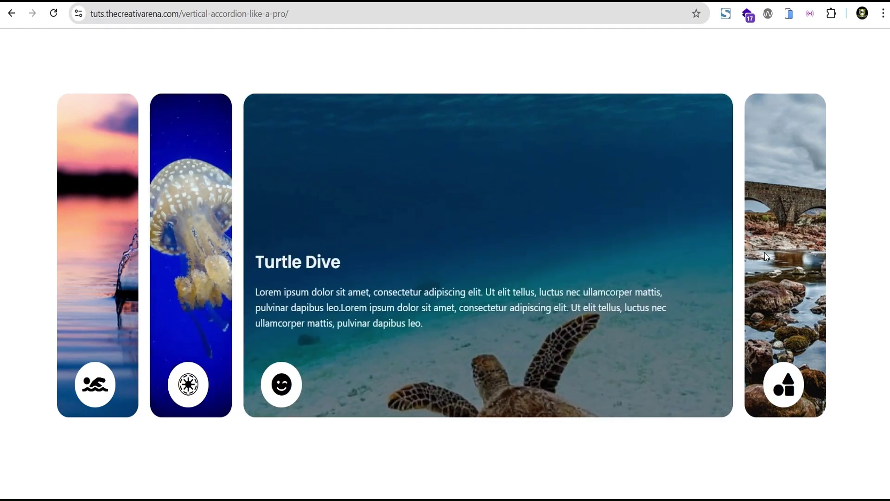
{"action": "left_click", "coordinate": [764, 254]}
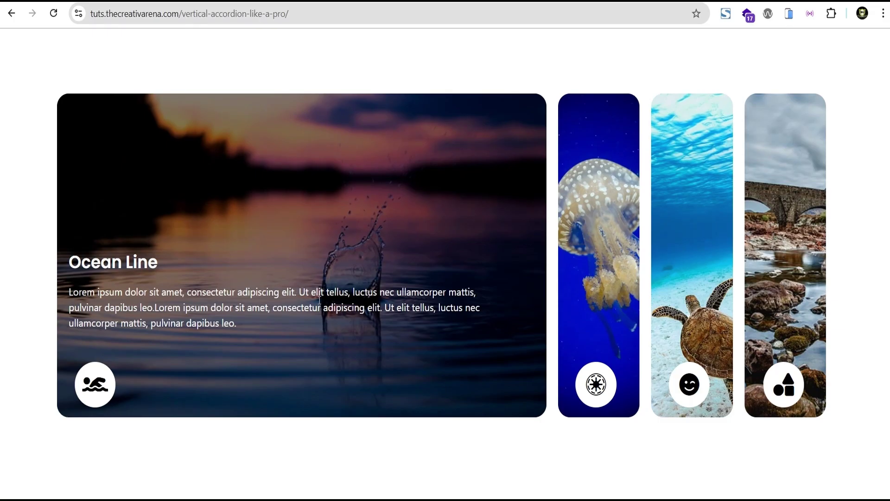
{"action": "left_click", "coordinate": [585, 277]}
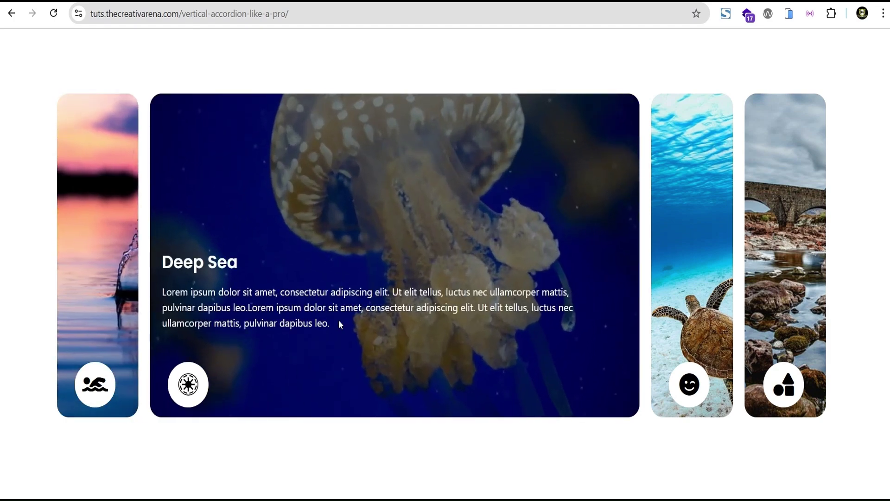
{"action": "left_click_drag", "start_coordinate": [340, 323], "coordinate": [265, 294]}
{"action": "left_click", "coordinate": [436, 252]}
{"action": "left_click", "coordinate": [704, 265]}
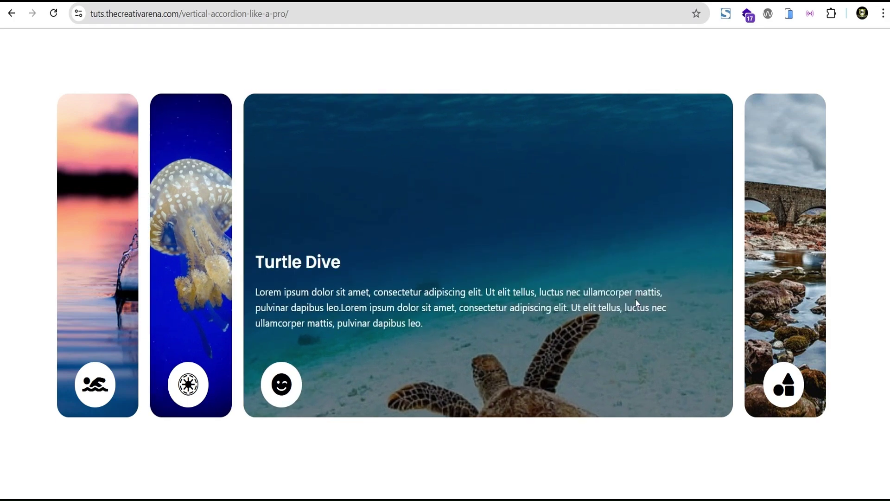
{"action": "left_click", "coordinate": [774, 240]}
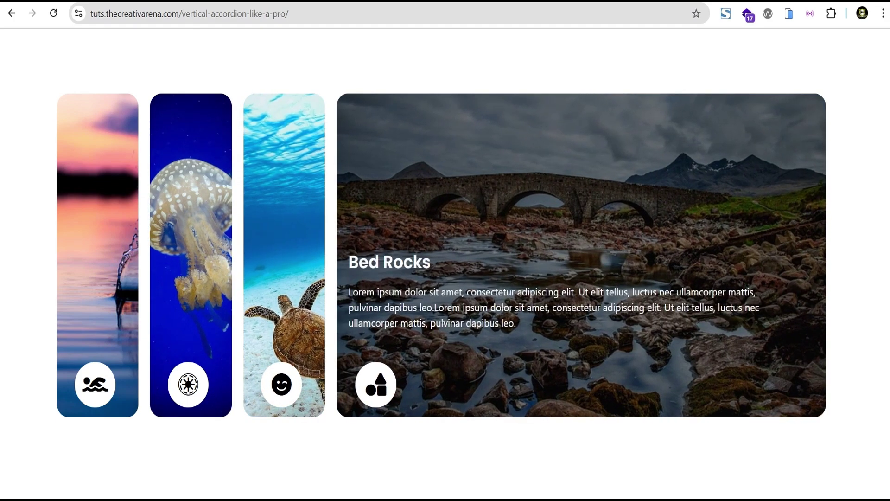